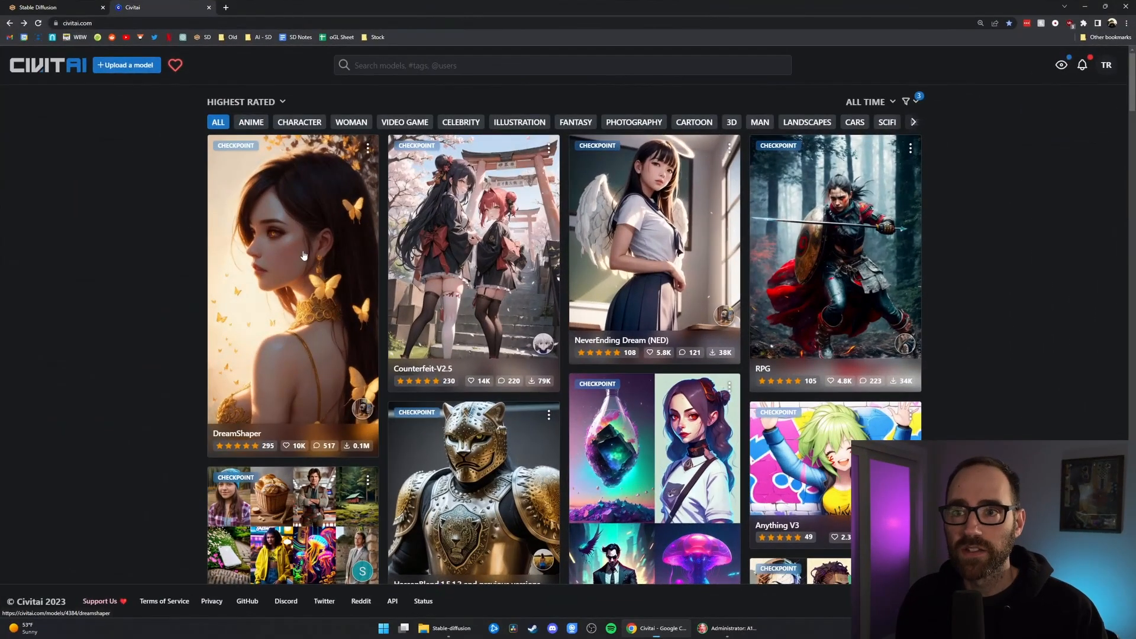
# - Start downloading the latest DreamShaper checkpoint and browse to stable-diffusion-webui's models > Stable-diffusion folder as its save location
pyautogui.click(293, 284)
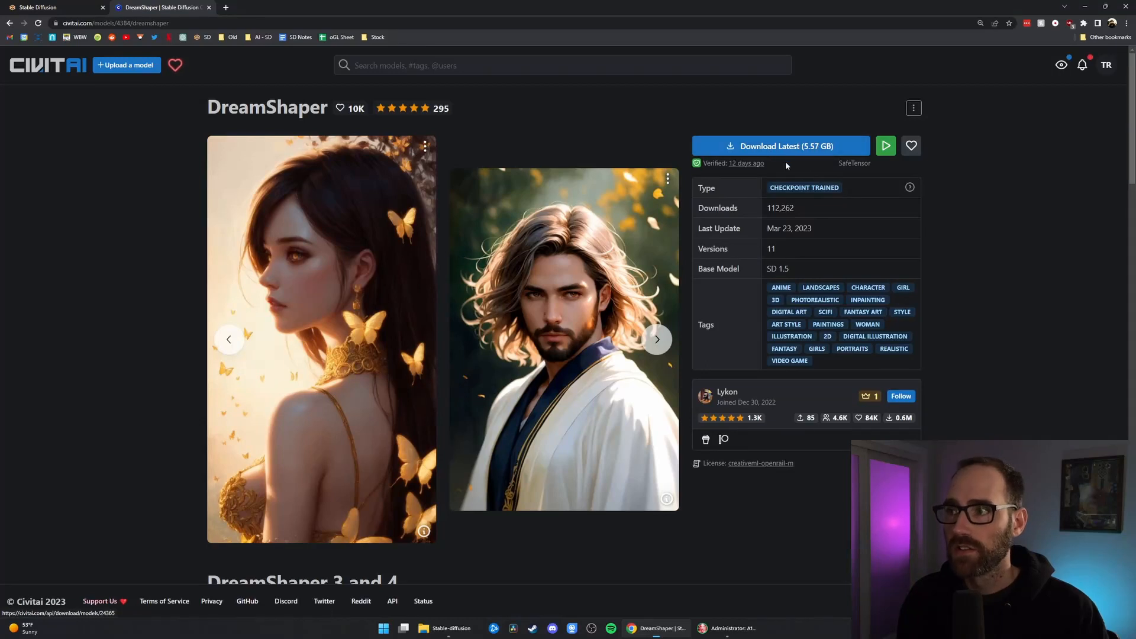
pyautogui.click(777, 148)
pyautogui.moveTo(125, 212); pyautogui.dragTo(129, 130)
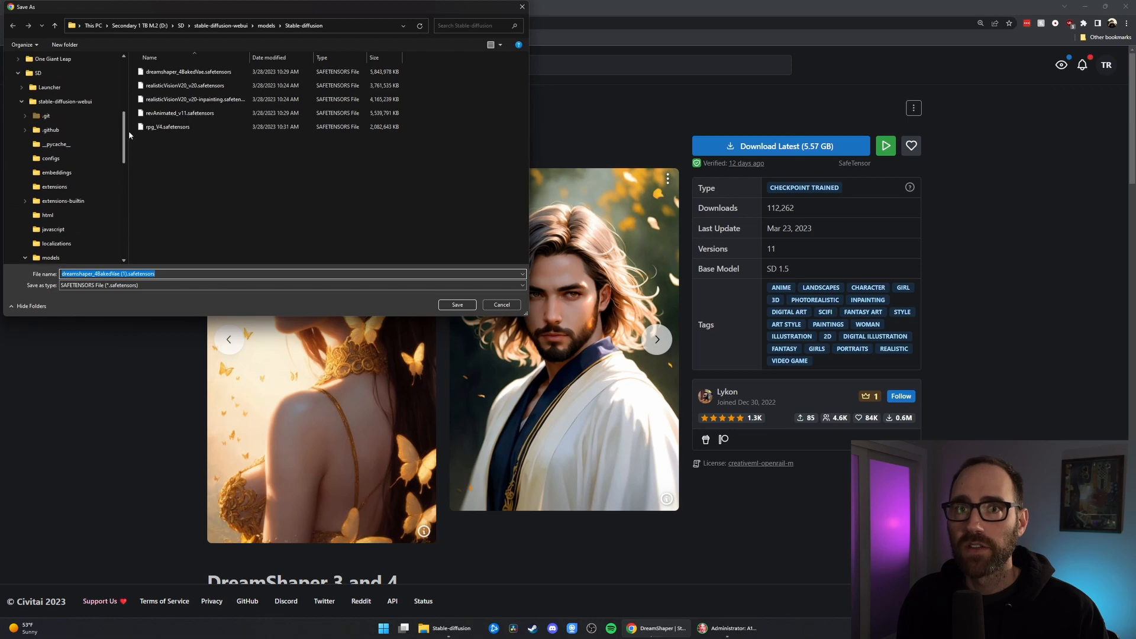
pyautogui.click(64, 102)
pyautogui.scroll(-2, 80, 146)
pyautogui.click(60, 202)
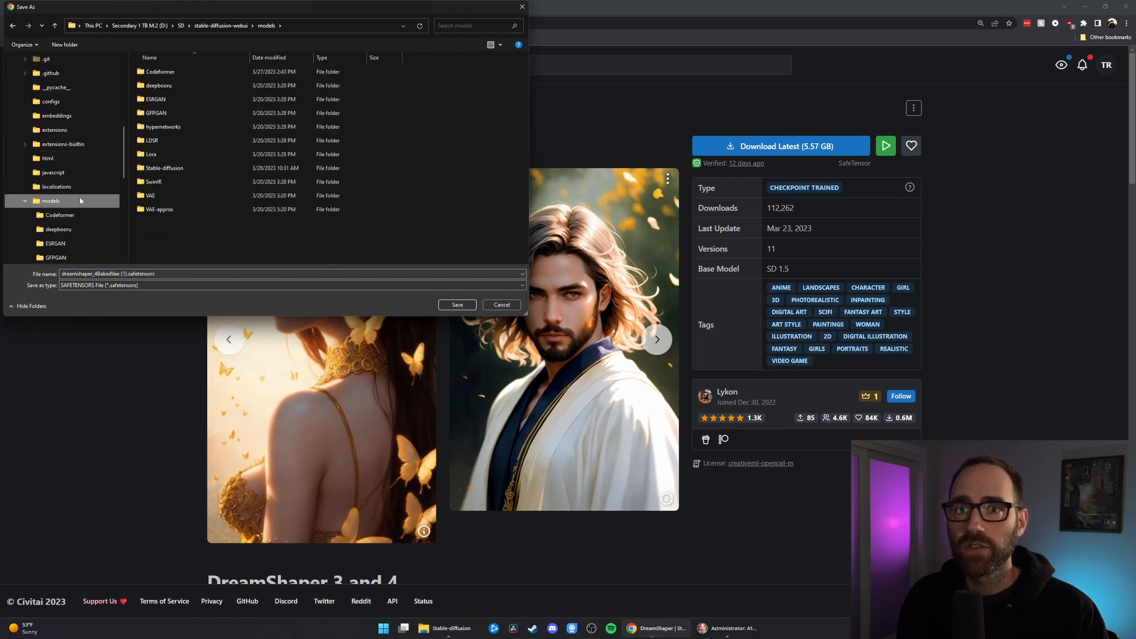
pyautogui.scroll(-4, 80, 201)
pyautogui.click(59, 201)
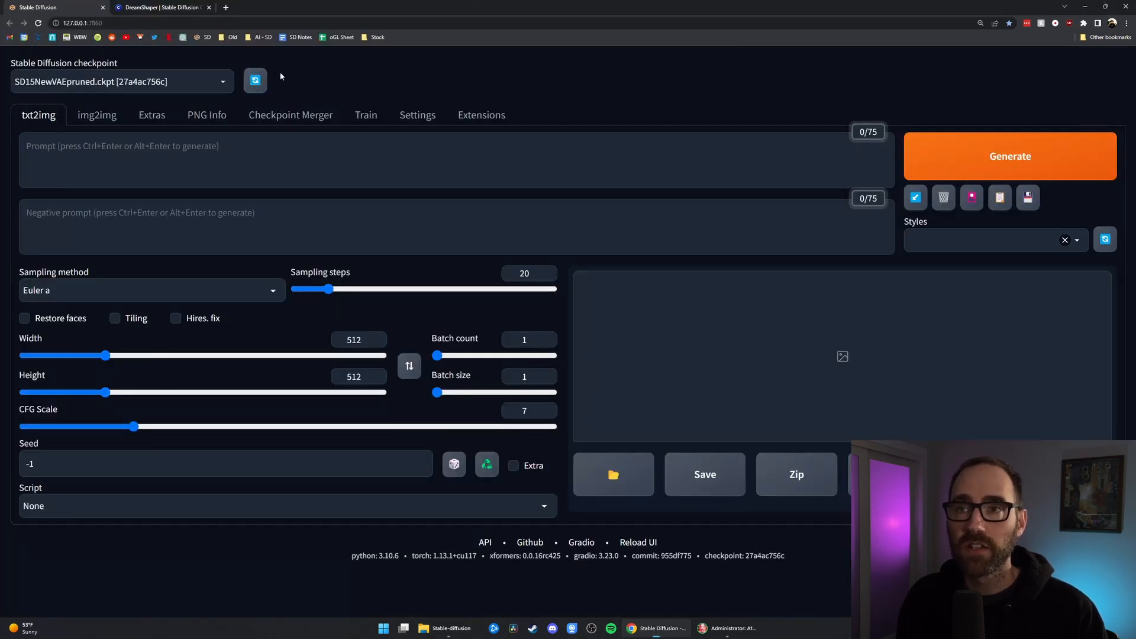
# - Switch to the Stable Diffusion web UI and review its checkpoint list and the img2img, Extras and PNG Info pages, returning to txt2img
pyautogui.click(224, 83)
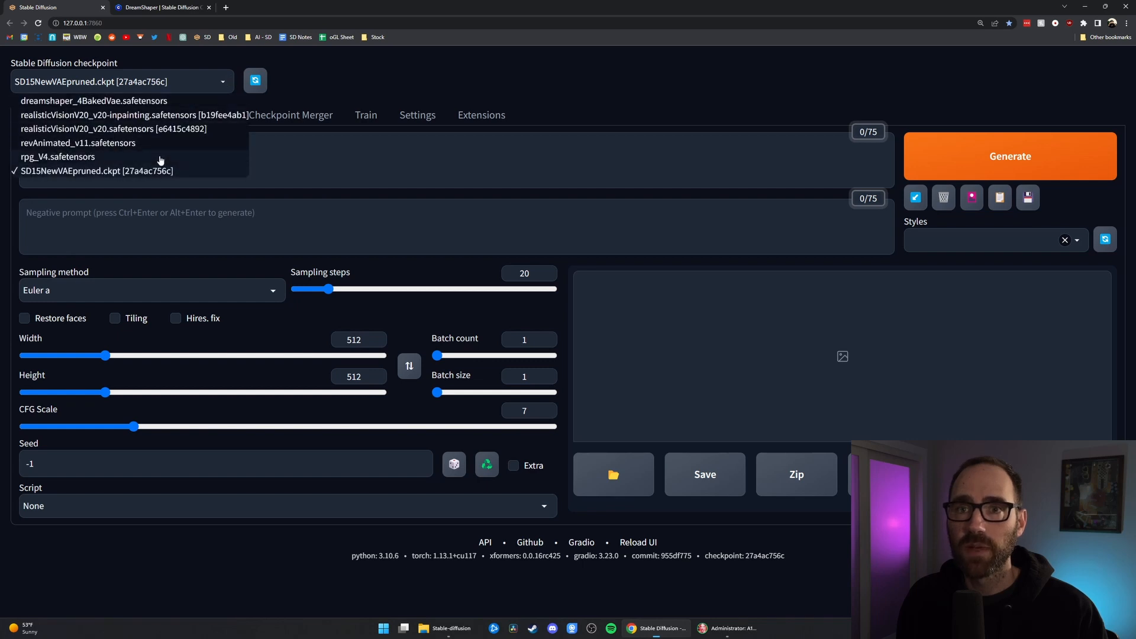
pyautogui.click(32, 52)
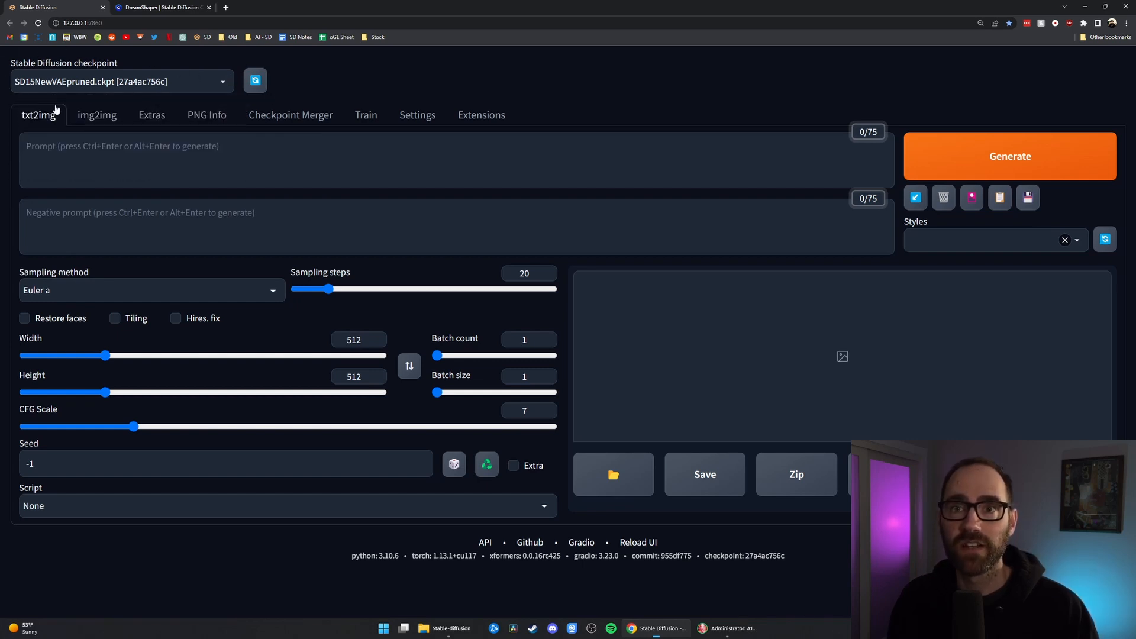
pyautogui.click(95, 115)
pyautogui.click(152, 116)
pyautogui.click(207, 118)
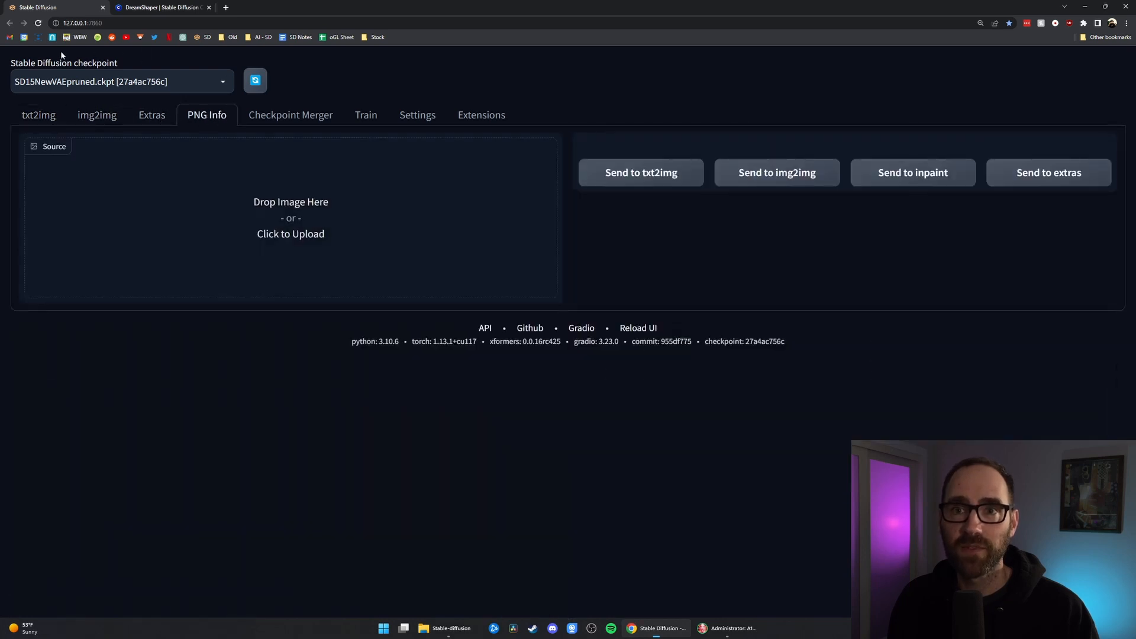
pyautogui.click(39, 116)
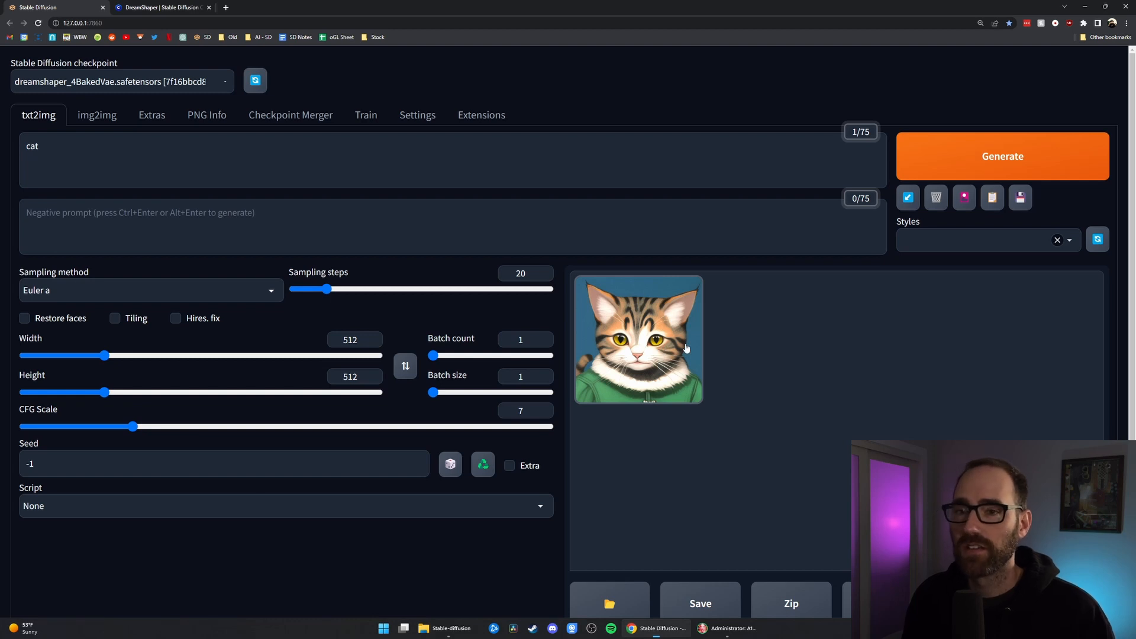
# - Enlarge the generated cat image and enter "photorealistic, photograph, realistic" as the negative prompt
pyautogui.click(685, 347)
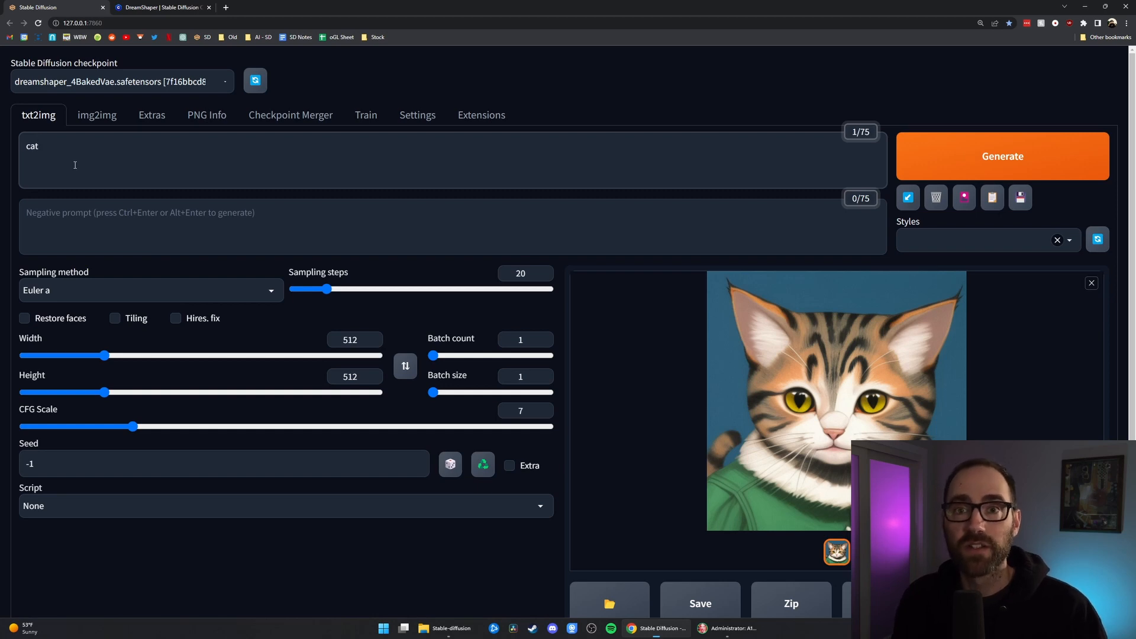
pyautogui.click(119, 220)
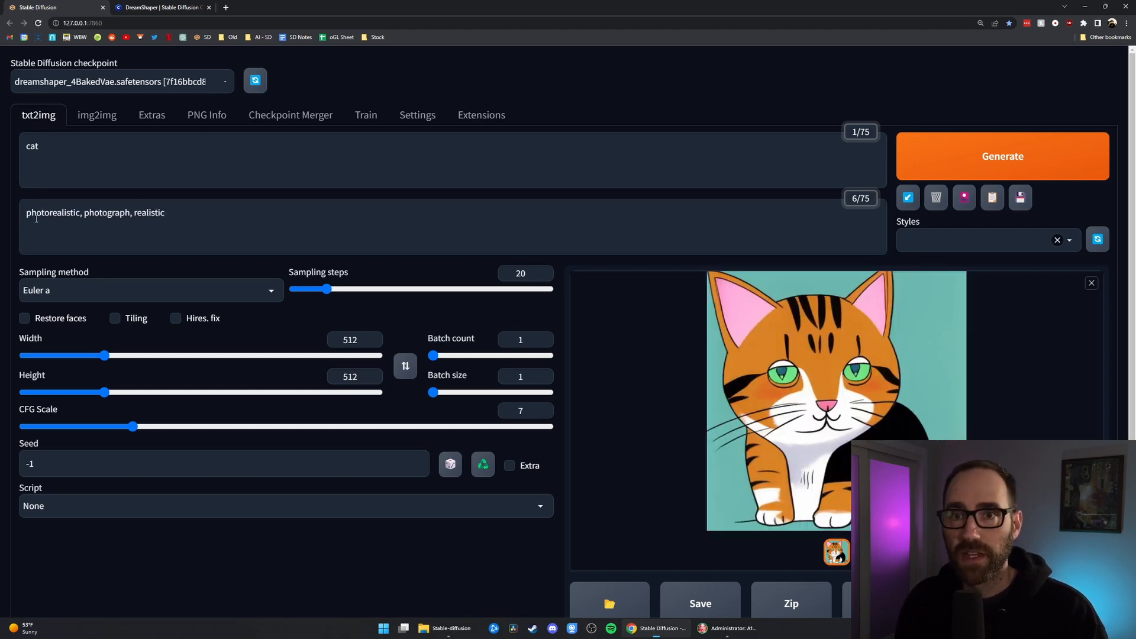
pyautogui.click(36, 219)
pyautogui.hotkey('ctrl', 'a')
pyautogui.click(66, 217)
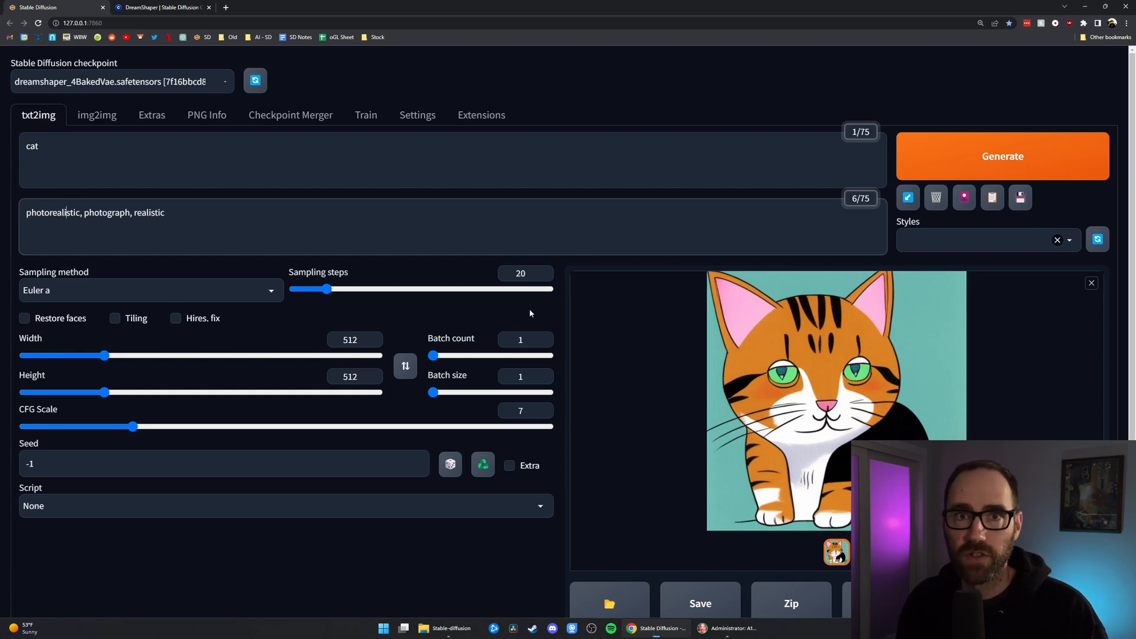
pyautogui.click(182, 201)
pyautogui.click(147, 153)
pyautogui.click(183, 215)
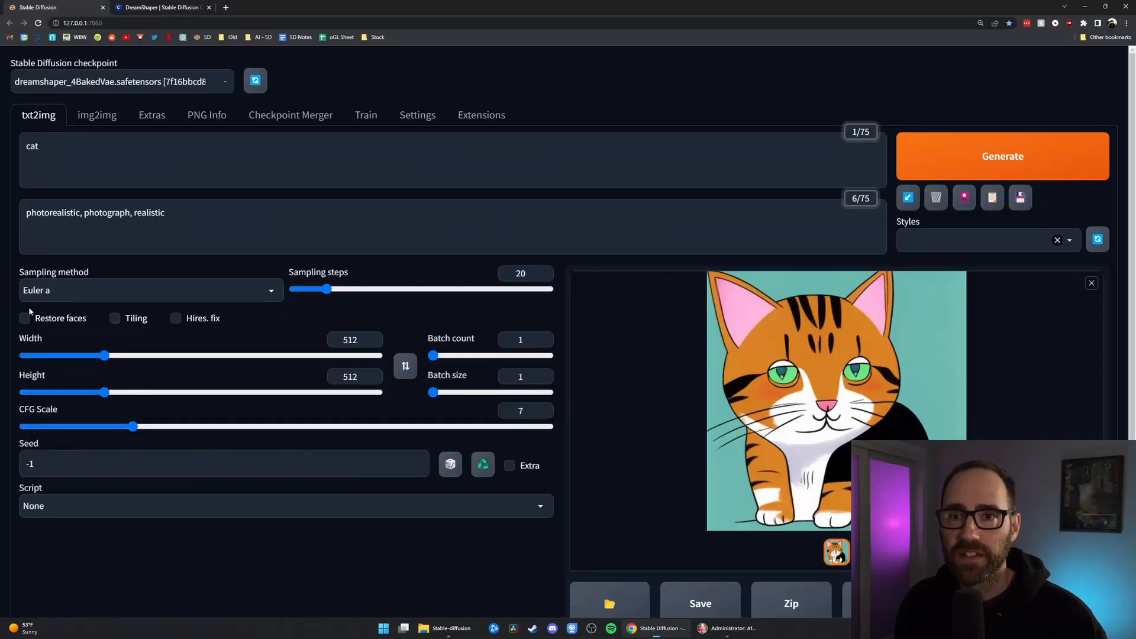
# - Review the available sampling methods and keep Euler a selected
pyautogui.click(99, 289)
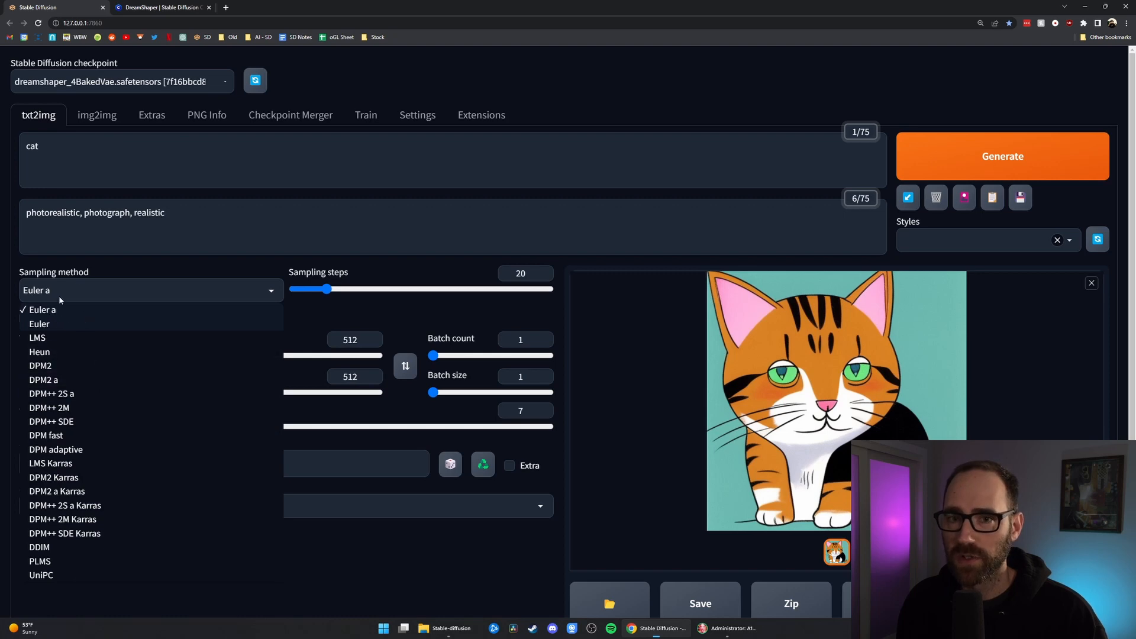
pyautogui.click(115, 264)
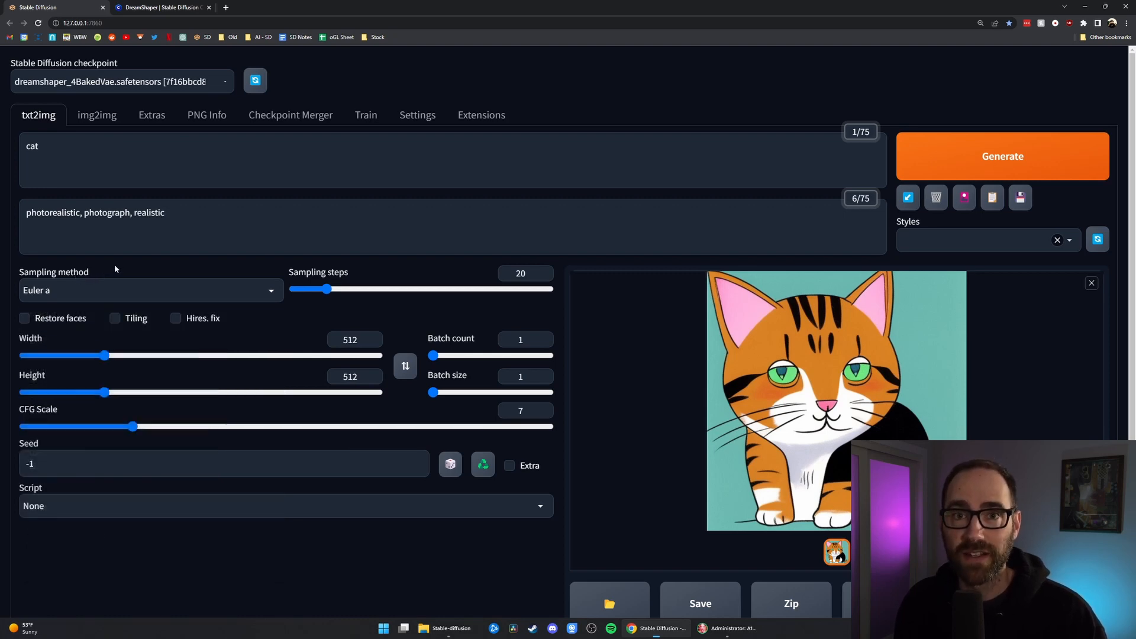
pyautogui.click(69, 290)
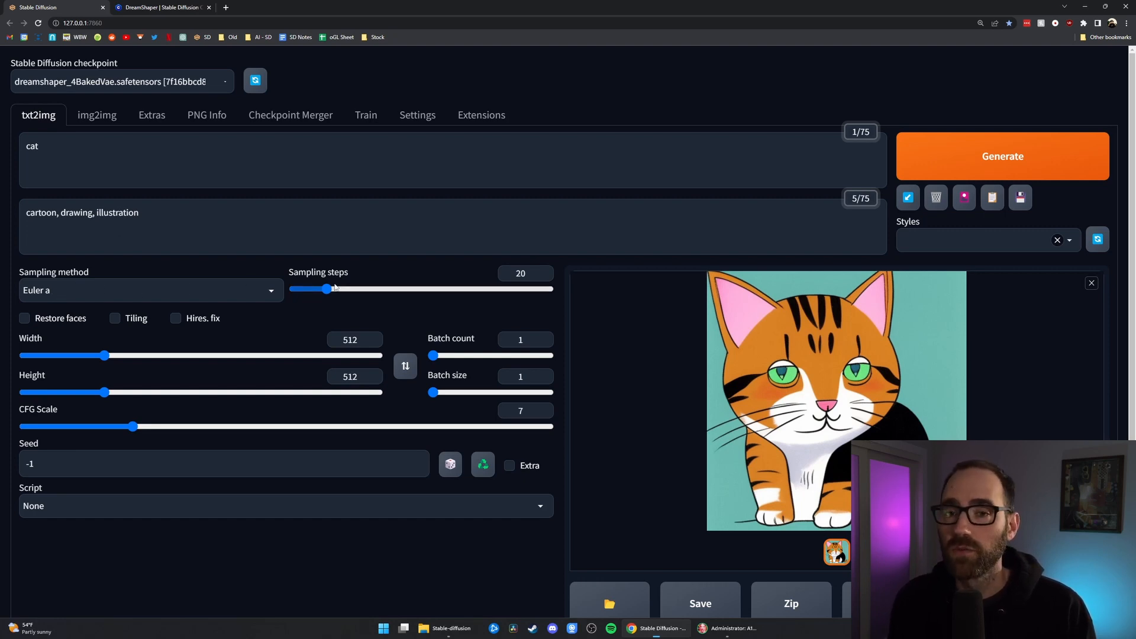
pyautogui.click(174, 287)
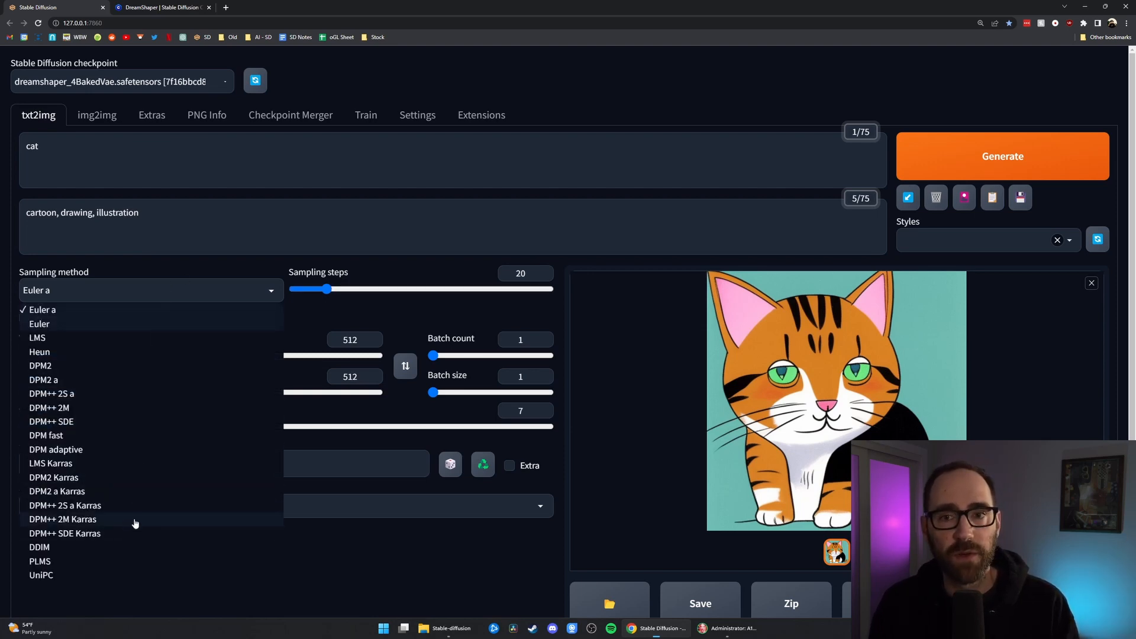
pyautogui.click(170, 279)
# - Raise the sampling steps to 40 and restore them to 20
pyautogui.moveTo(326, 289); pyautogui.dragTo(359, 290)
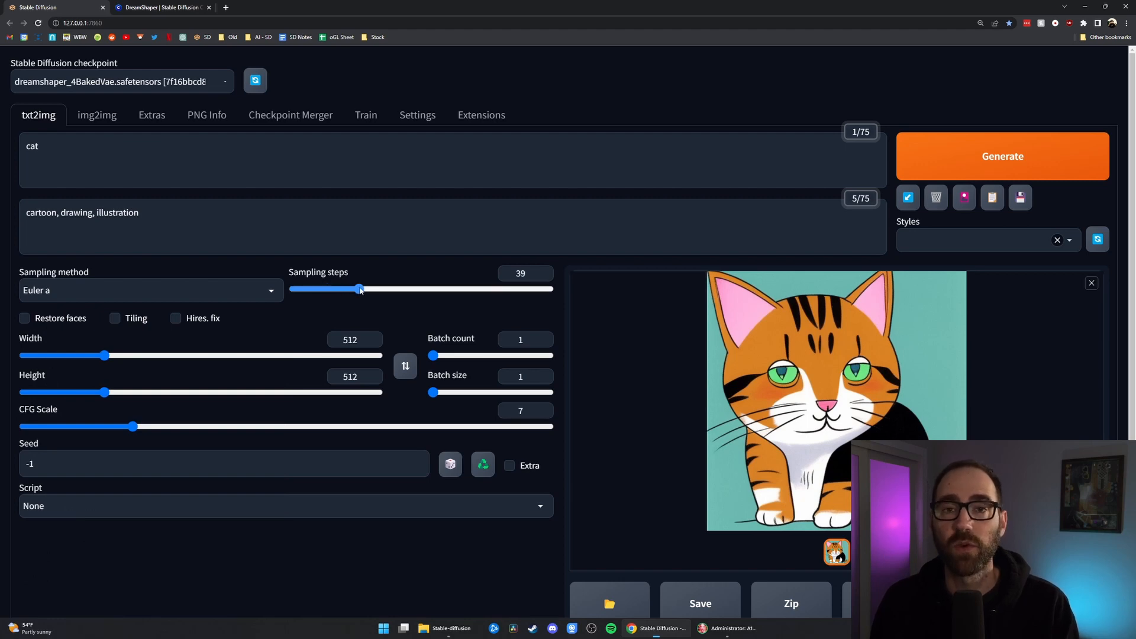
pyautogui.moveTo(359, 289); pyautogui.dragTo(362, 289)
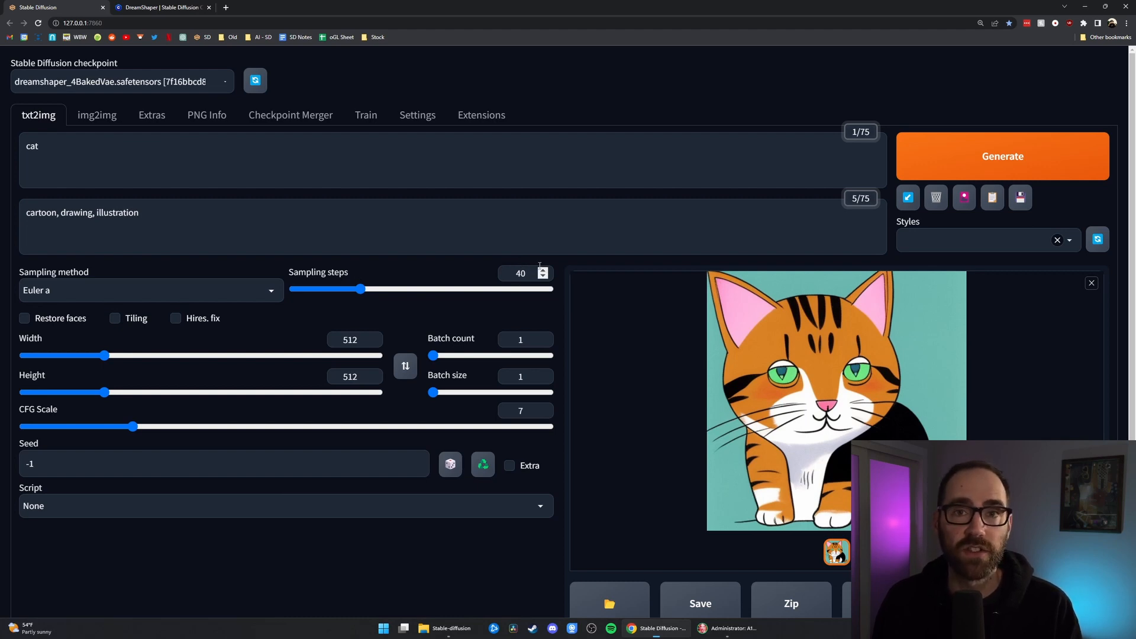
pyautogui.click(327, 289)
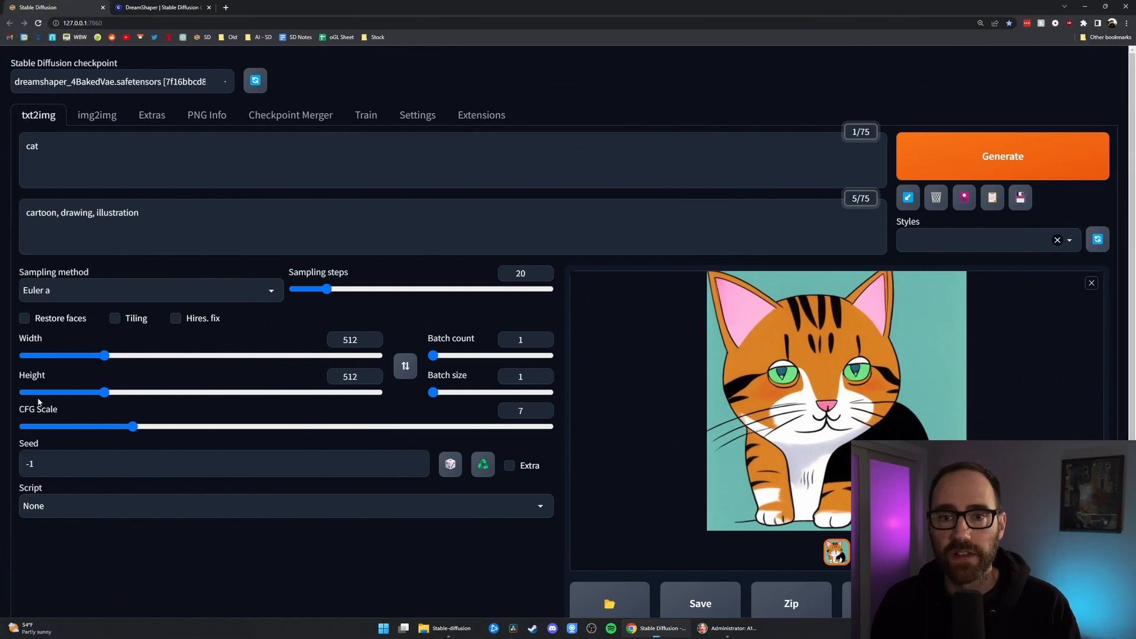
# - Read the CFG Scale description, set the scale to 1 and generate a cat image
pyautogui.moveTo(33, 412)
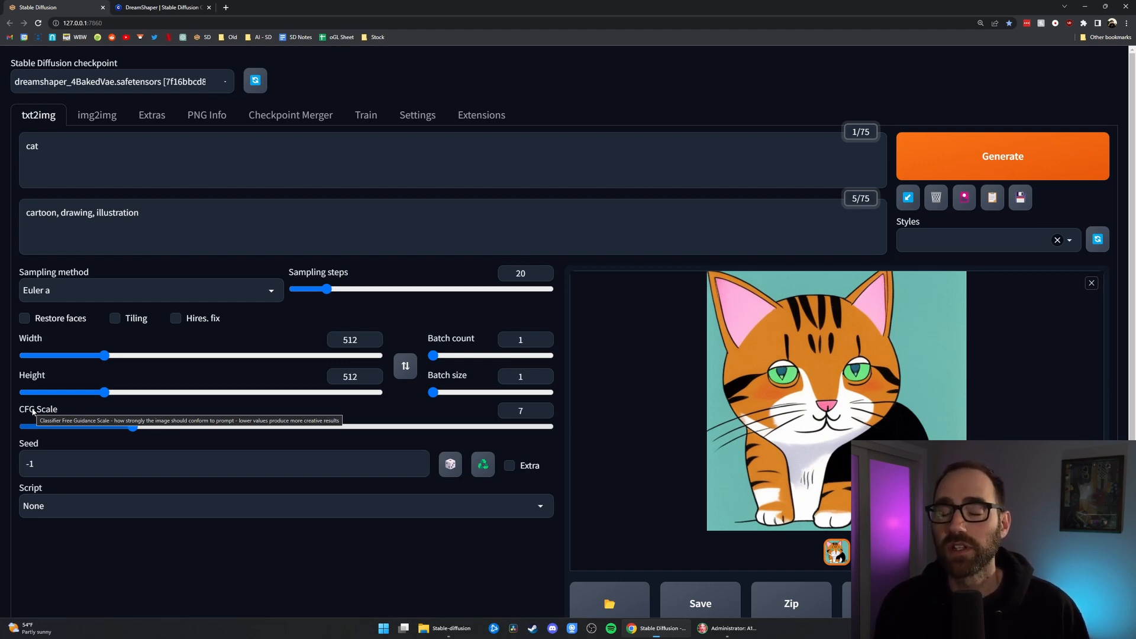
pyautogui.moveTo(133, 426); pyautogui.dragTo(24, 426)
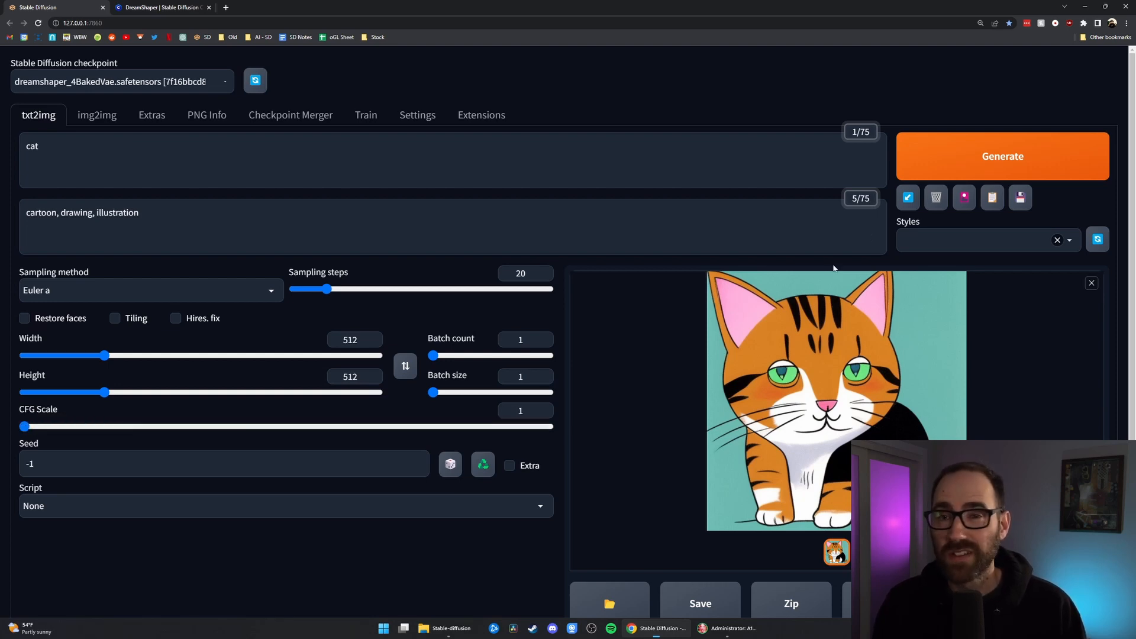
pyautogui.click(905, 158)
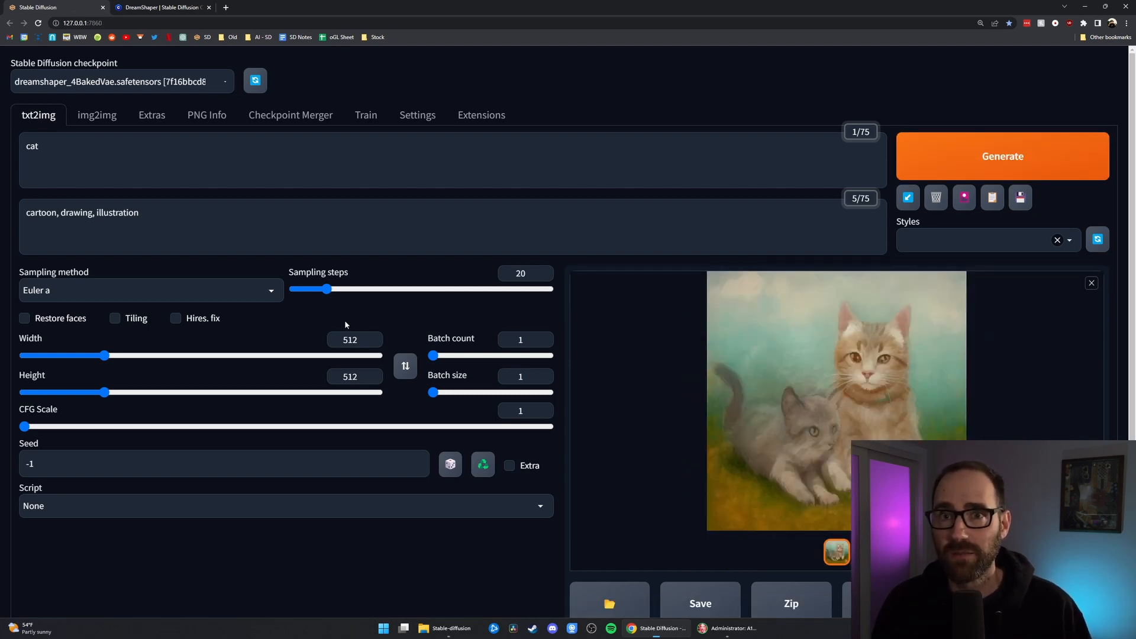
# - Generate a cat image with the CFG Scale at 30, and set the scale back to 7
pyautogui.click(552, 426)
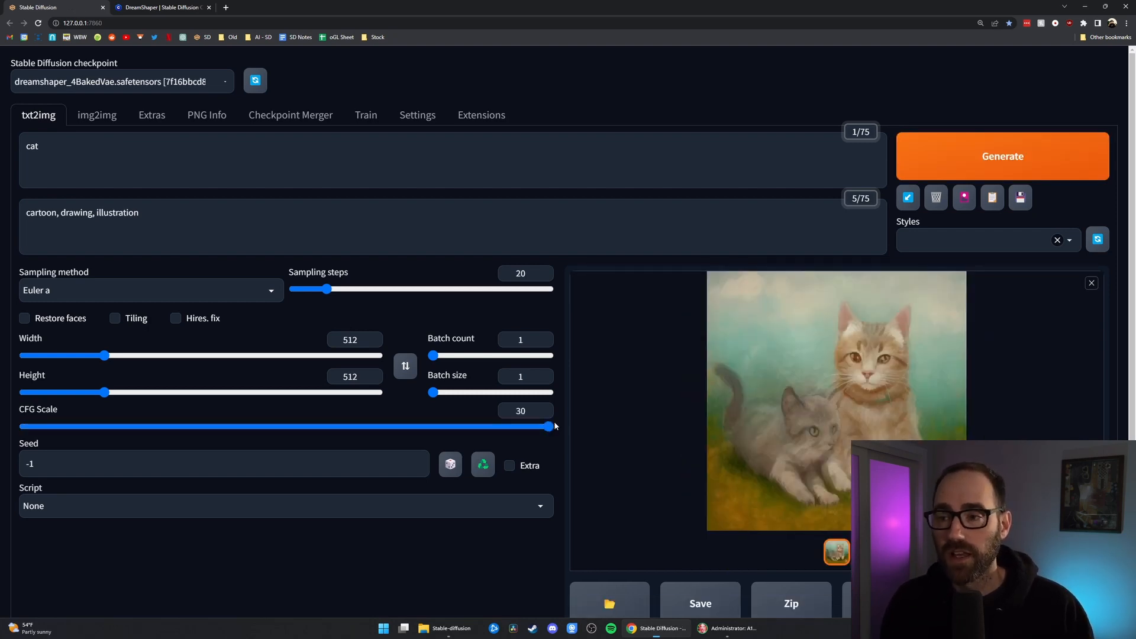
pyautogui.click(991, 159)
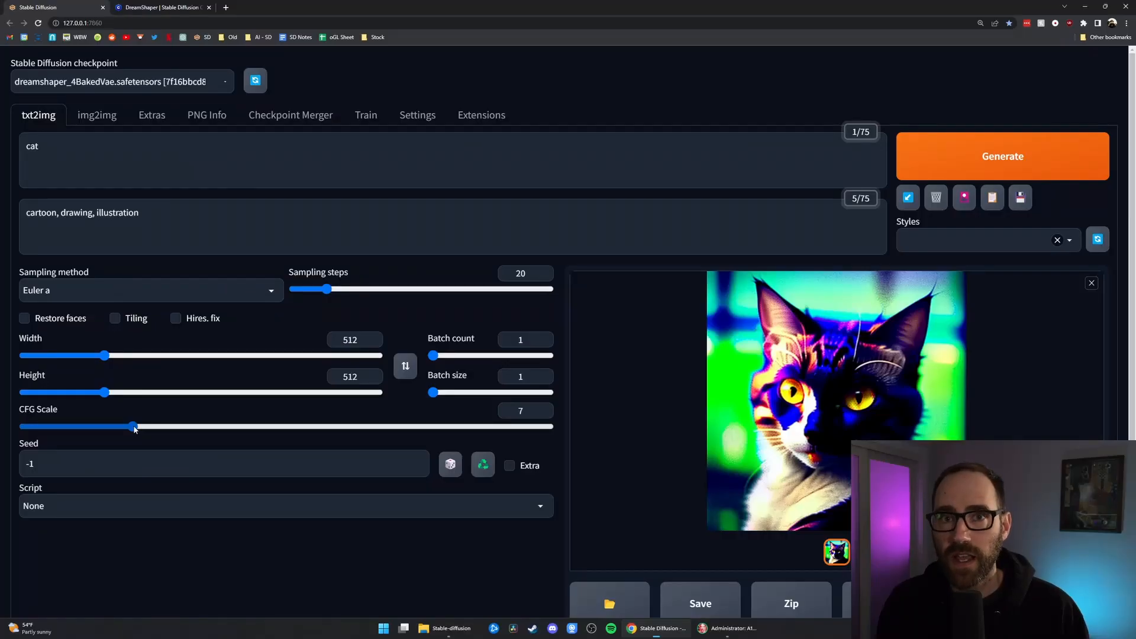
pyautogui.moveTo(133, 428)
pyautogui.mouseDown()
pyautogui.moveTo(119, 429)
pyautogui.moveTo(186, 425)
pyautogui.moveTo(134, 426)
pyautogui.mouseUp()
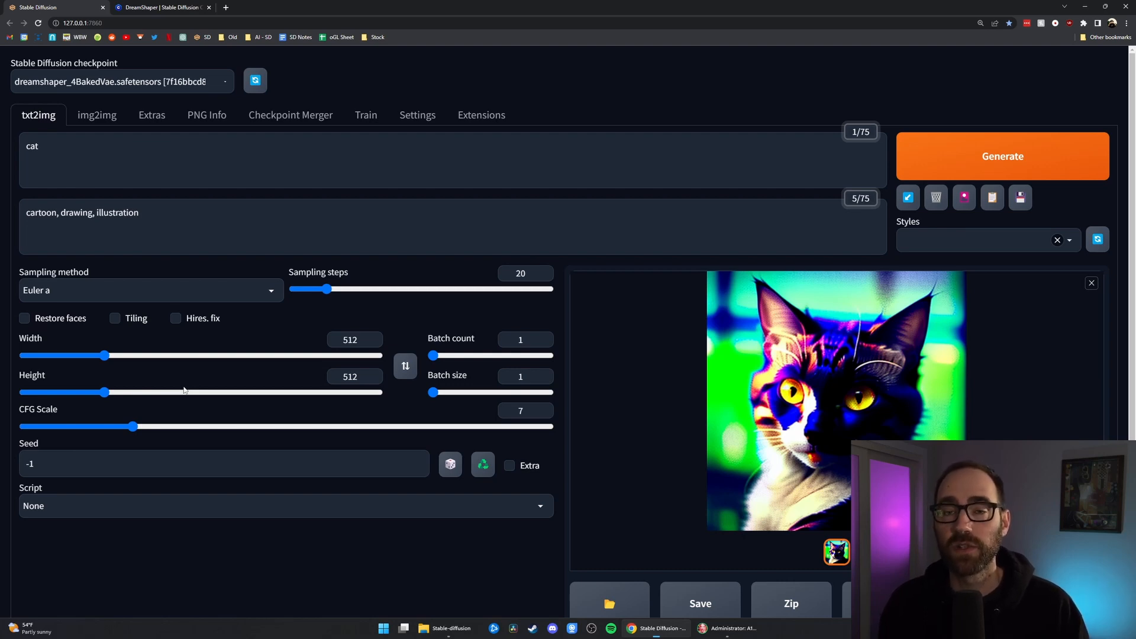
pyautogui.moveTo(133, 425)
pyautogui.mouseDown()
pyautogui.moveTo(169, 426)
pyautogui.moveTo(126, 429)
pyautogui.mouseUp()
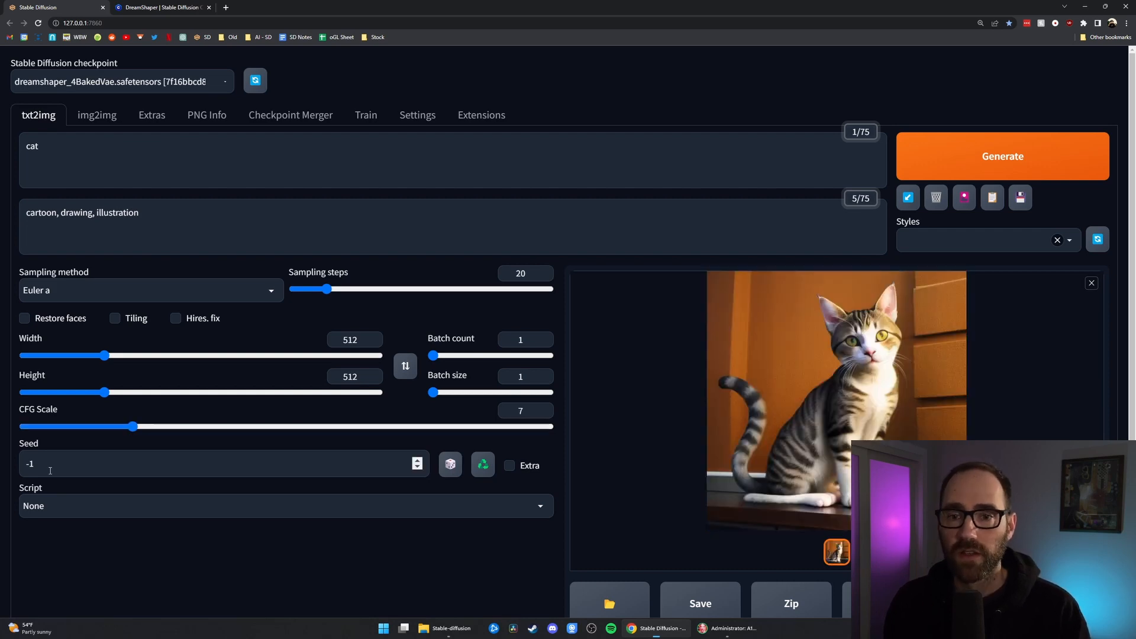
# - Generate two cat images using the random seed value -1
pyautogui.click(69, 463)
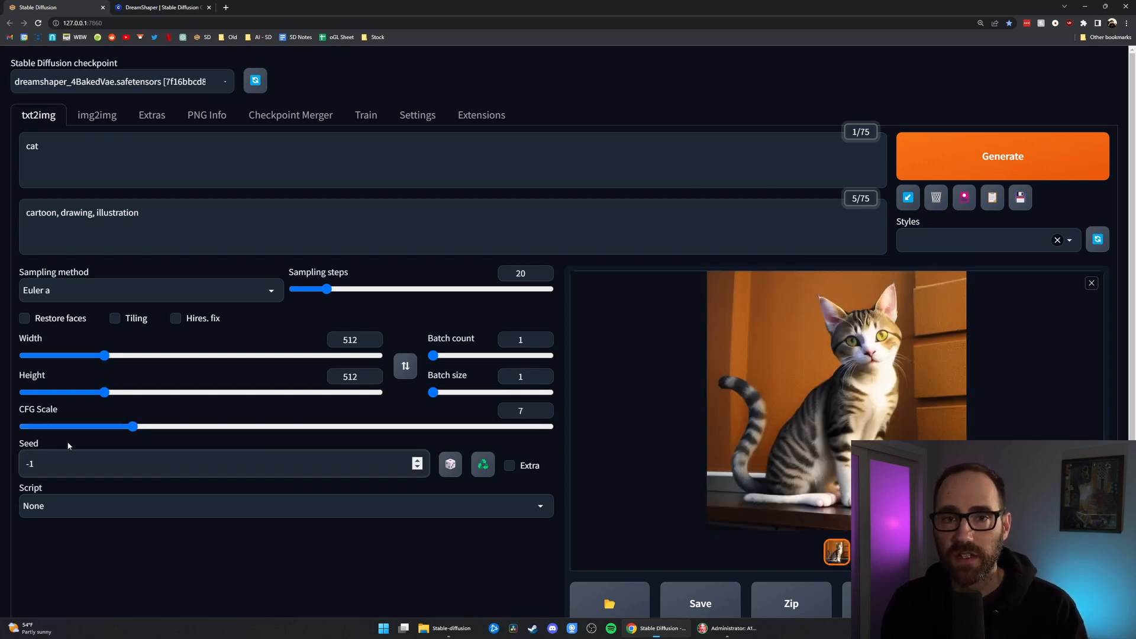
pyautogui.click(52, 443)
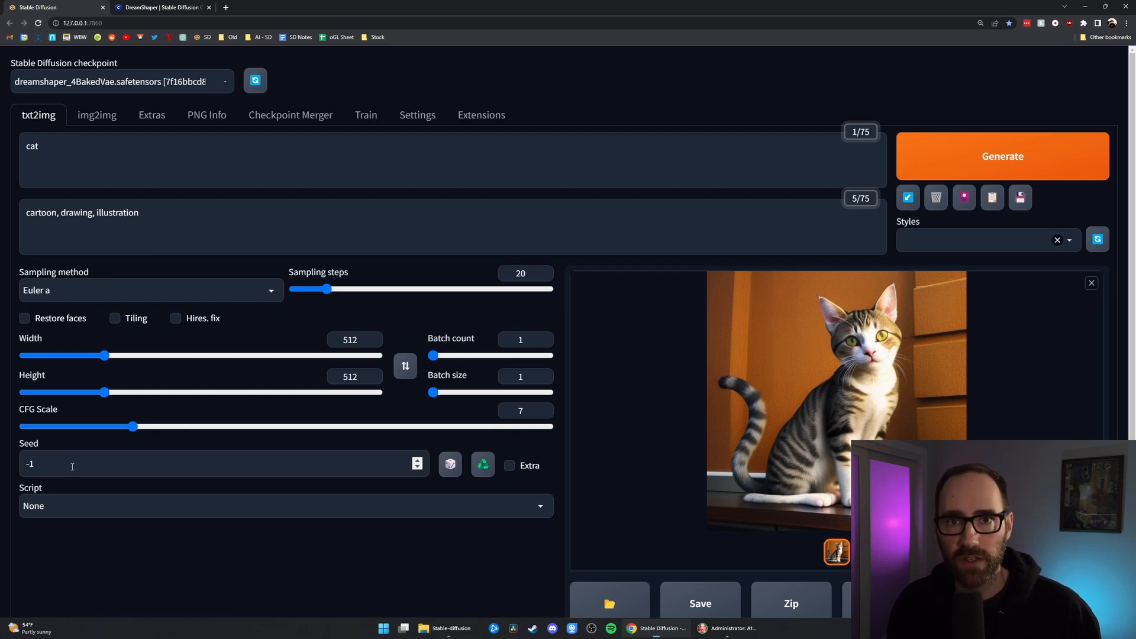
pyautogui.click(60, 462)
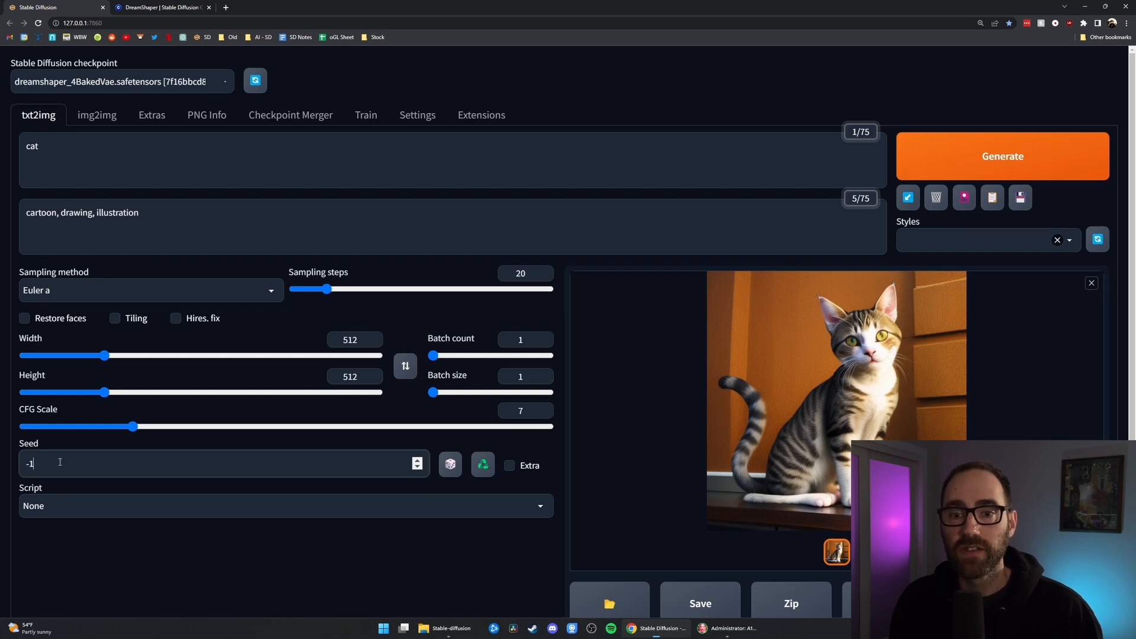
pyautogui.click(953, 158)
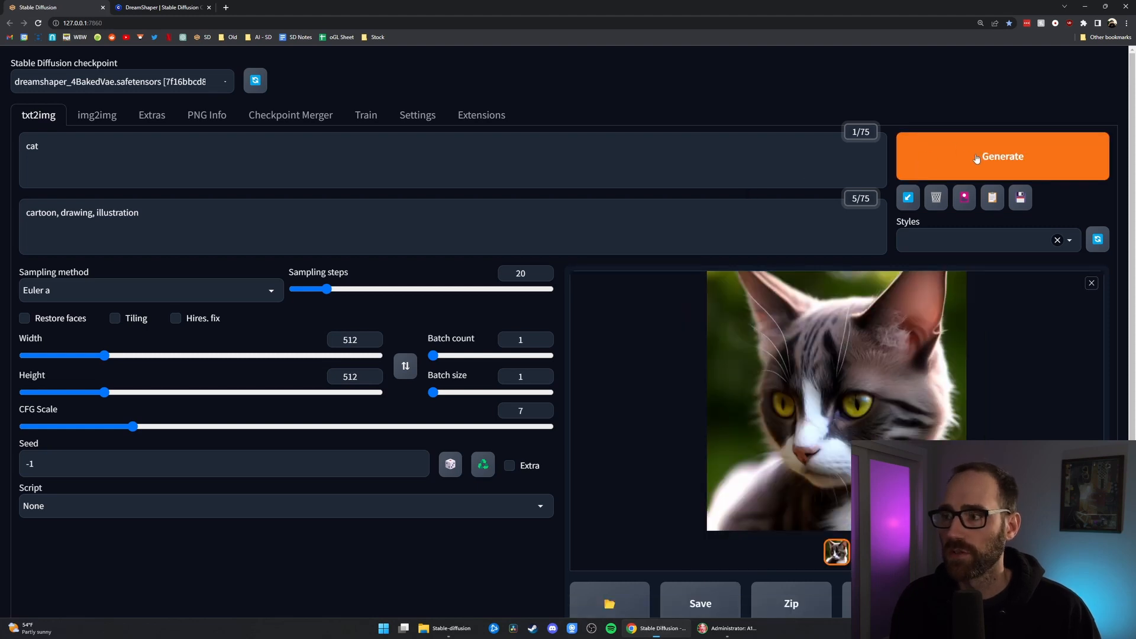
pyautogui.click(976, 158)
# - Set the seed to 123 and generate a cat image from it
pyautogui.moveTo(140, 464); pyautogui.dragTo(0, 464)
pyautogui.write('123')
pyautogui.click(923, 175)
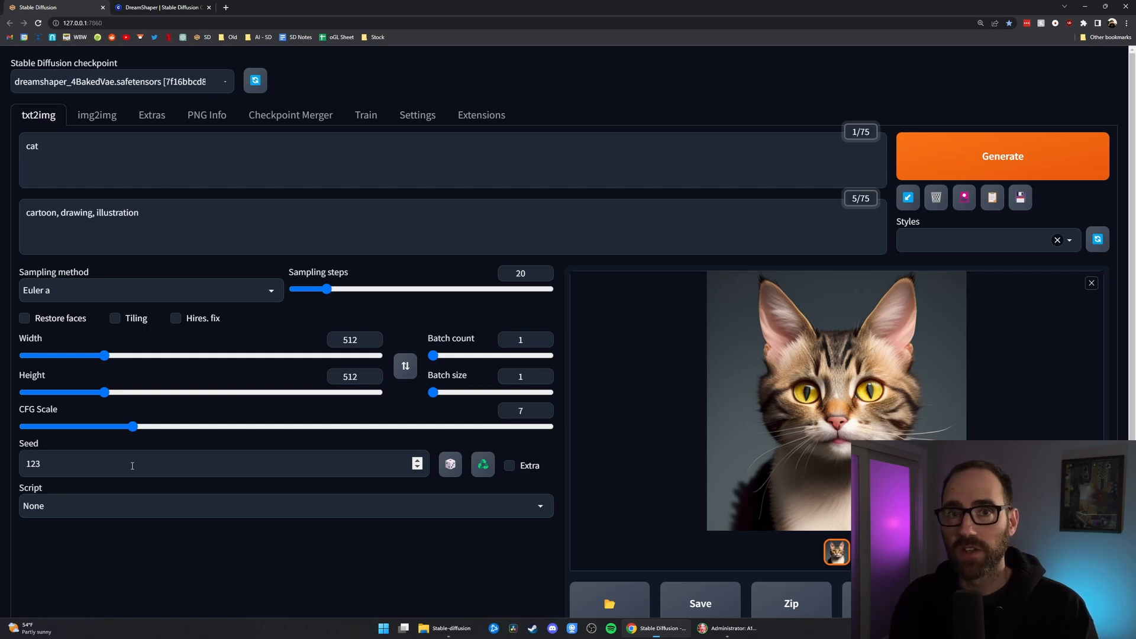
pyautogui.click(72, 460)
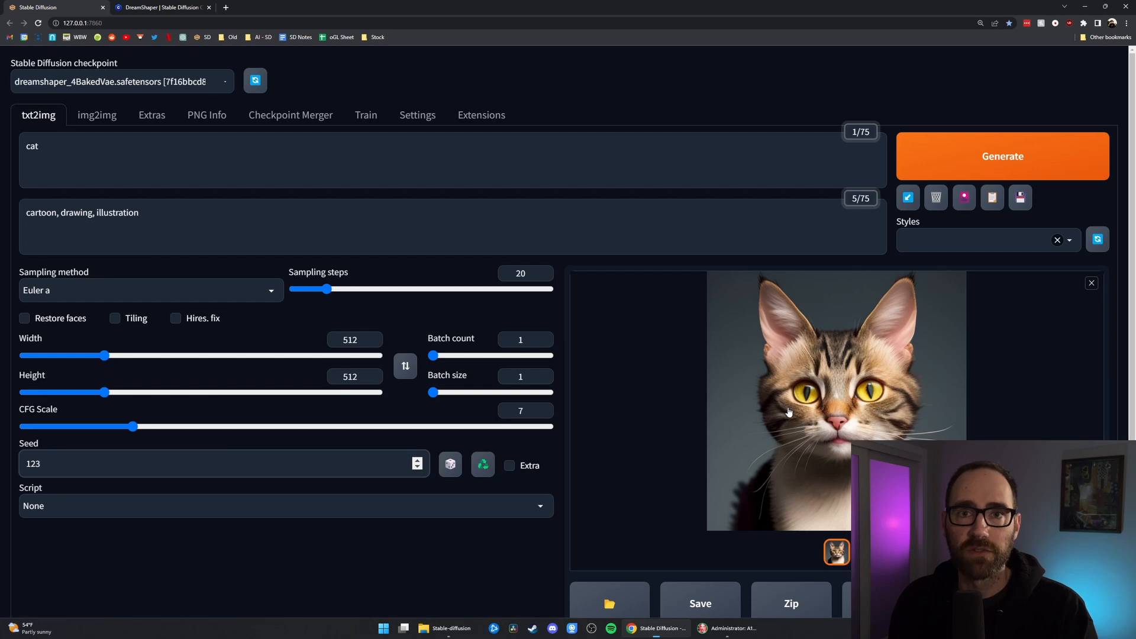
# - Reset the seed to random (-1) and generate two more cat images
pyautogui.click(449, 468)
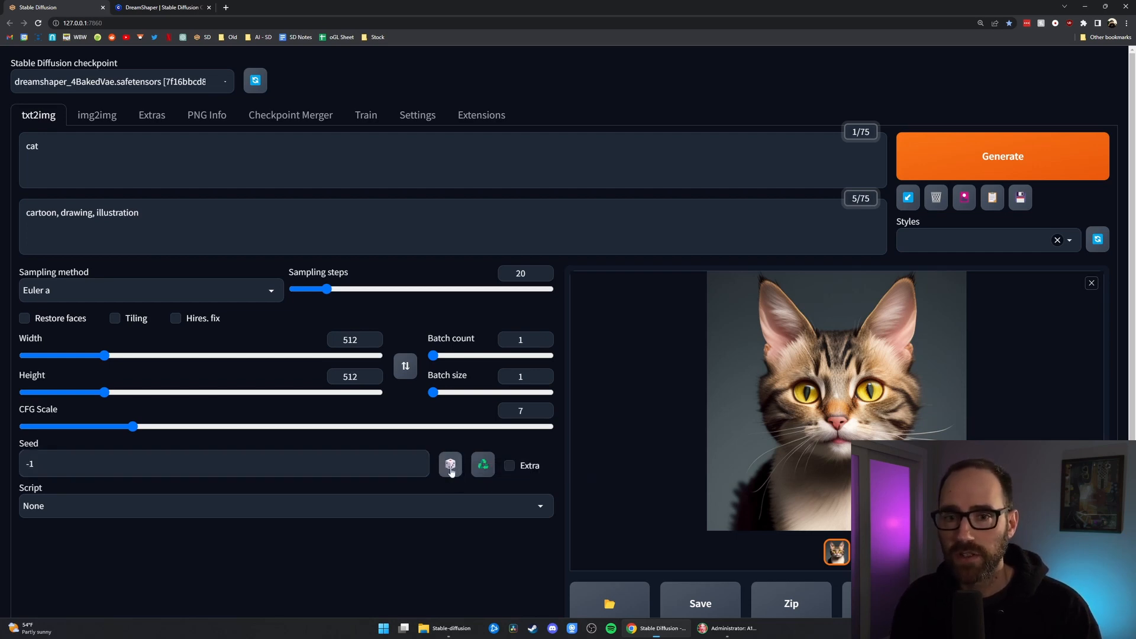
pyautogui.click(993, 148)
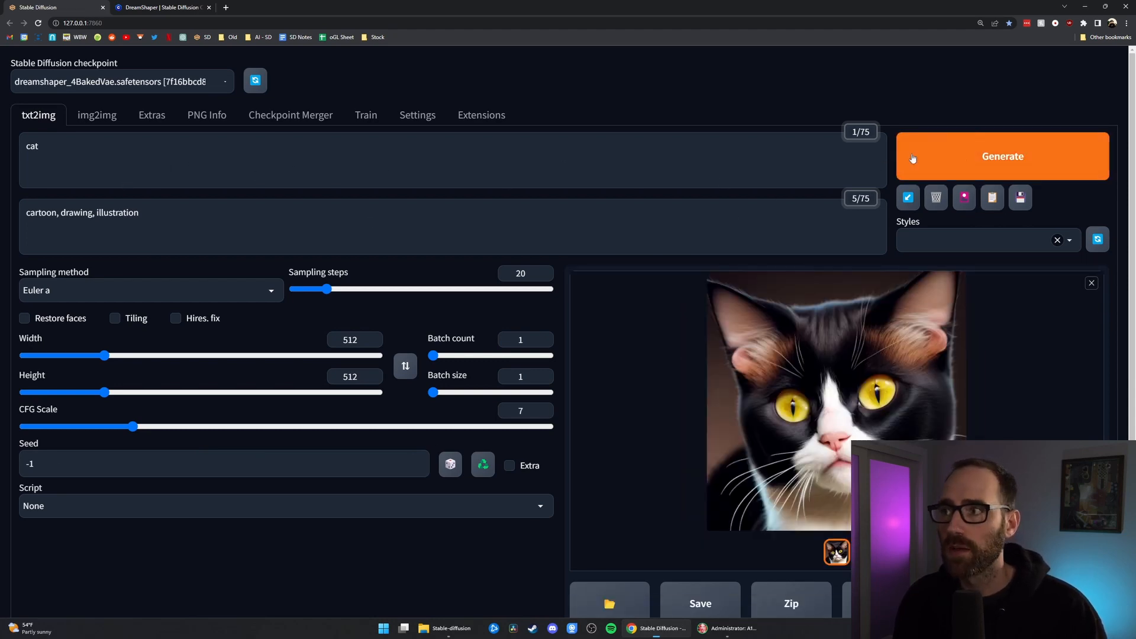
pyautogui.click(968, 158)
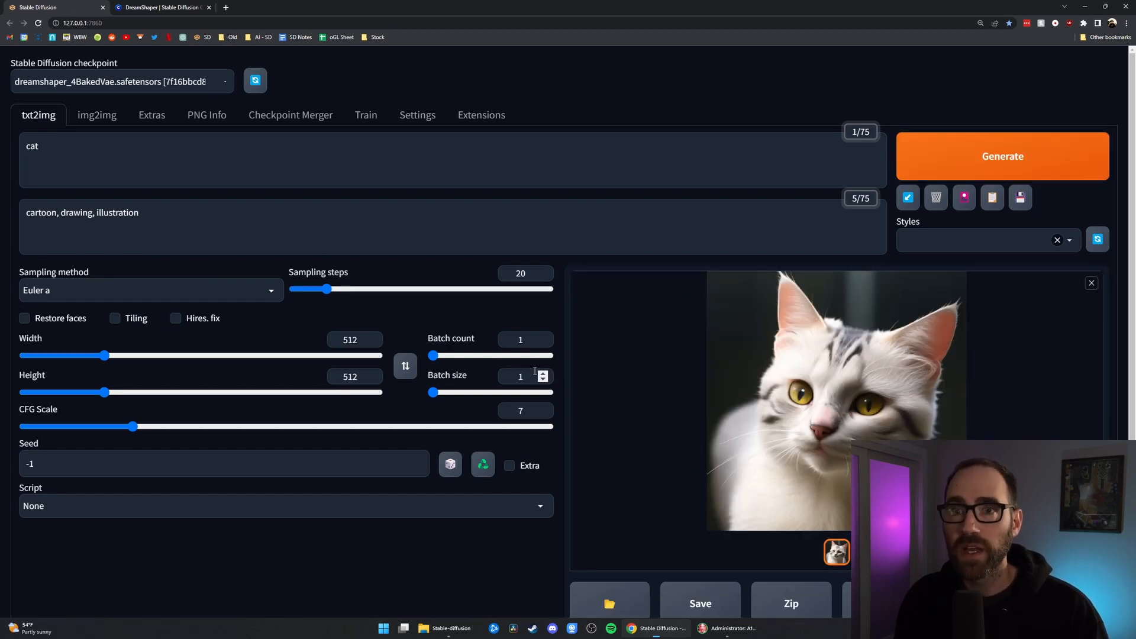
# - Set the batch count to 4 and generate a batch of cat images
pyautogui.click(483, 468)
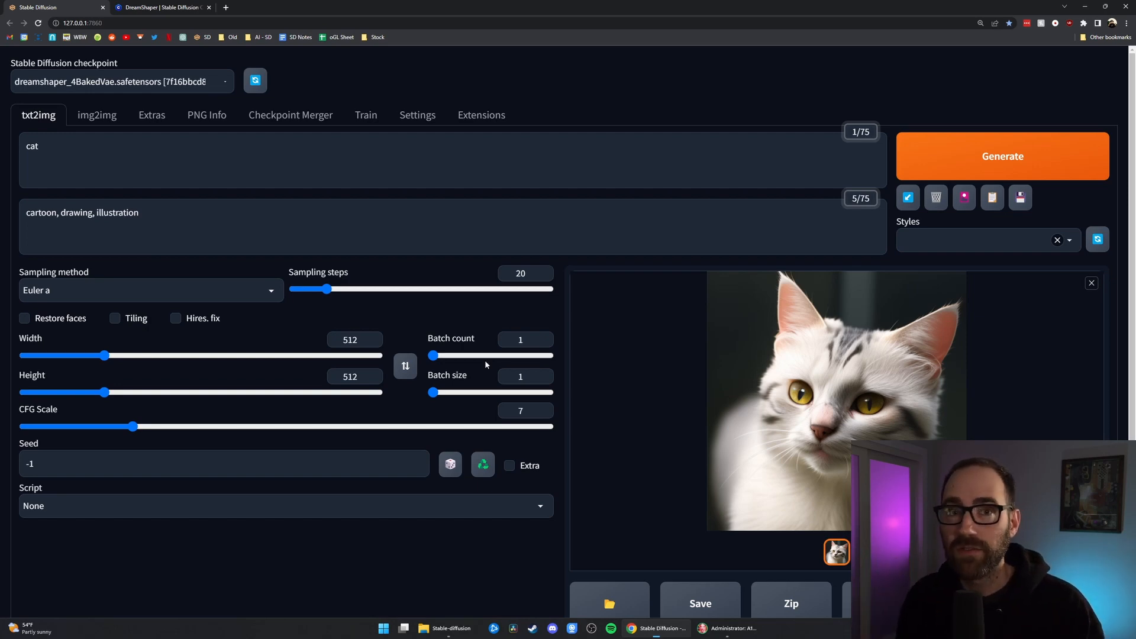
pyautogui.moveTo(434, 357); pyautogui.dragTo(438, 356)
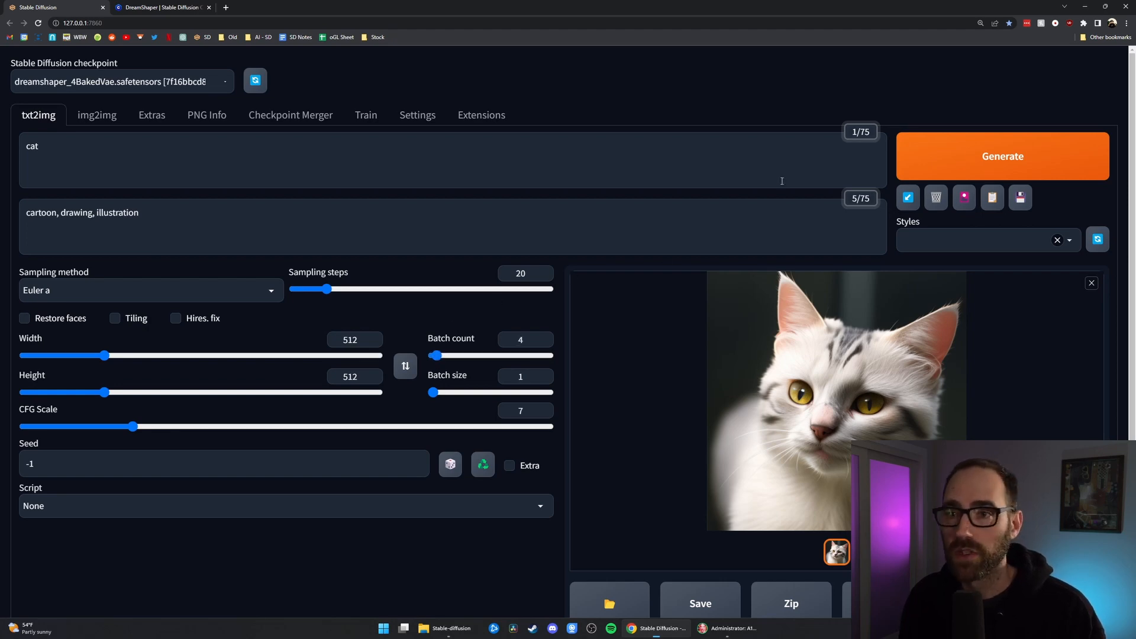
pyautogui.click(984, 151)
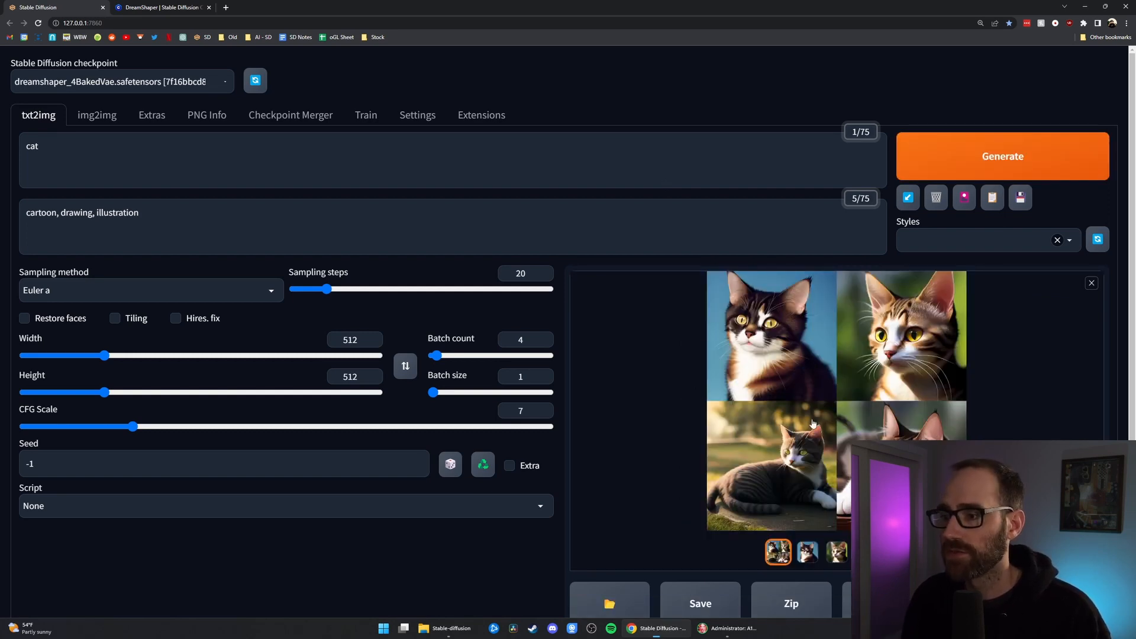
# - Browse the generated cat images enlarged, and reuse the seed of the tabby cat image with the green background
pyautogui.click(784, 425)
pyautogui.press('Right')
pyautogui.press('Right')
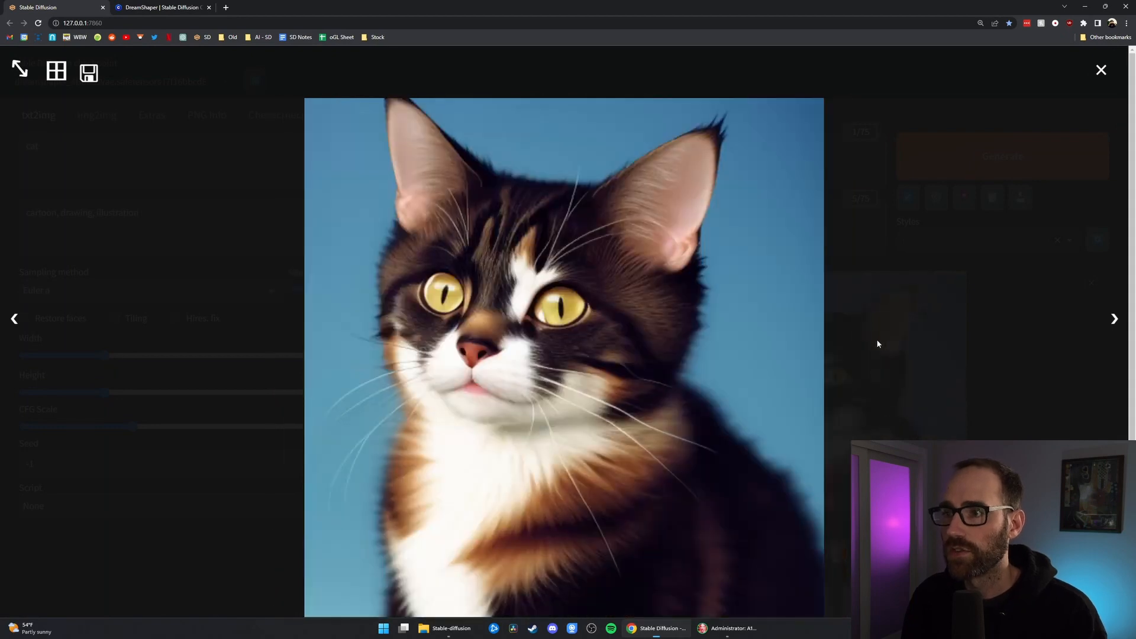
pyautogui.press('Right')
pyautogui.press('Right')
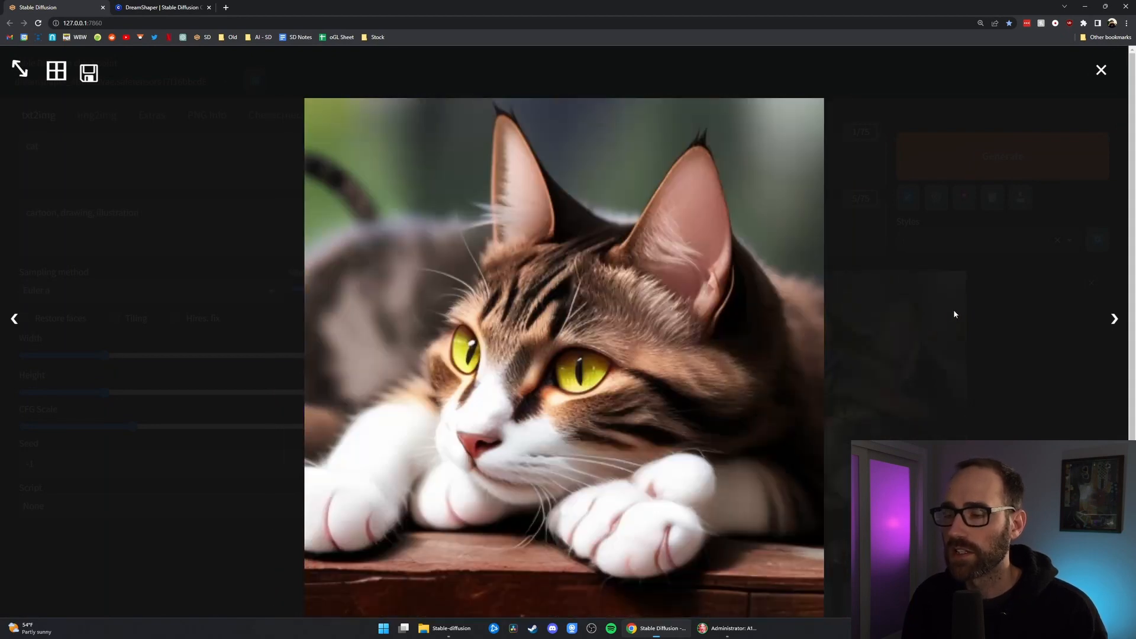
pyautogui.click(954, 320)
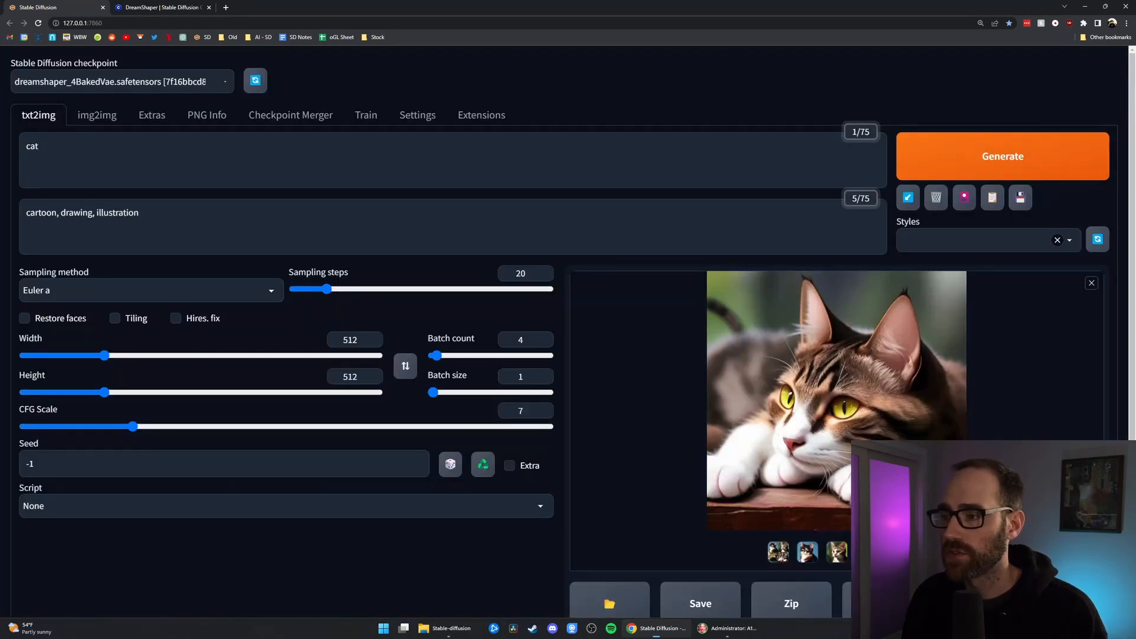
pyautogui.click(836, 551)
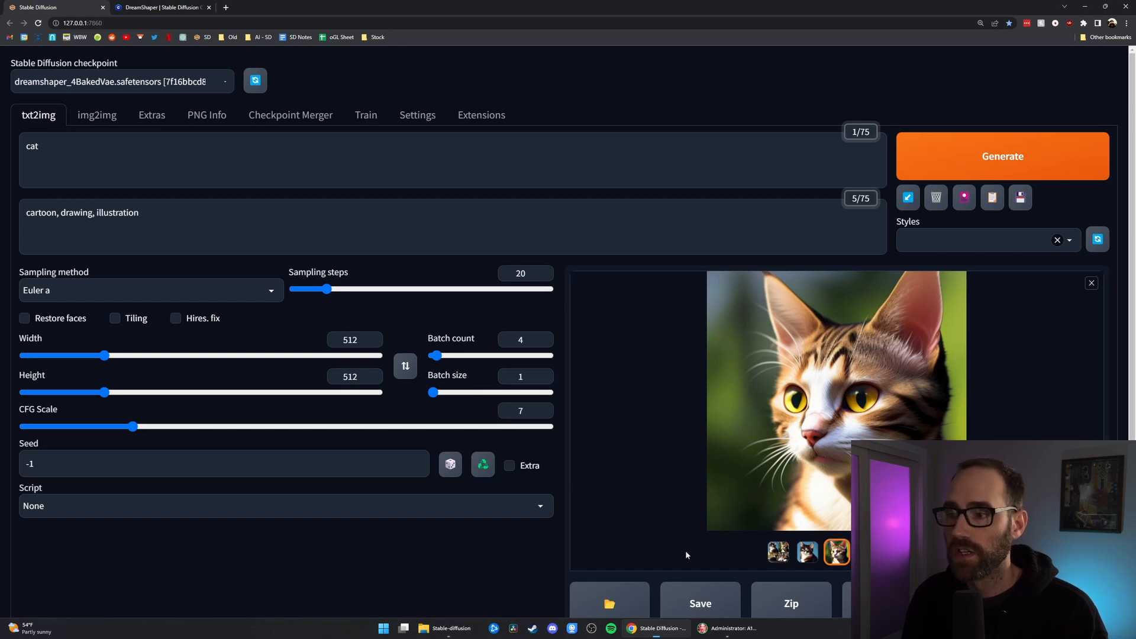
pyautogui.click(479, 465)
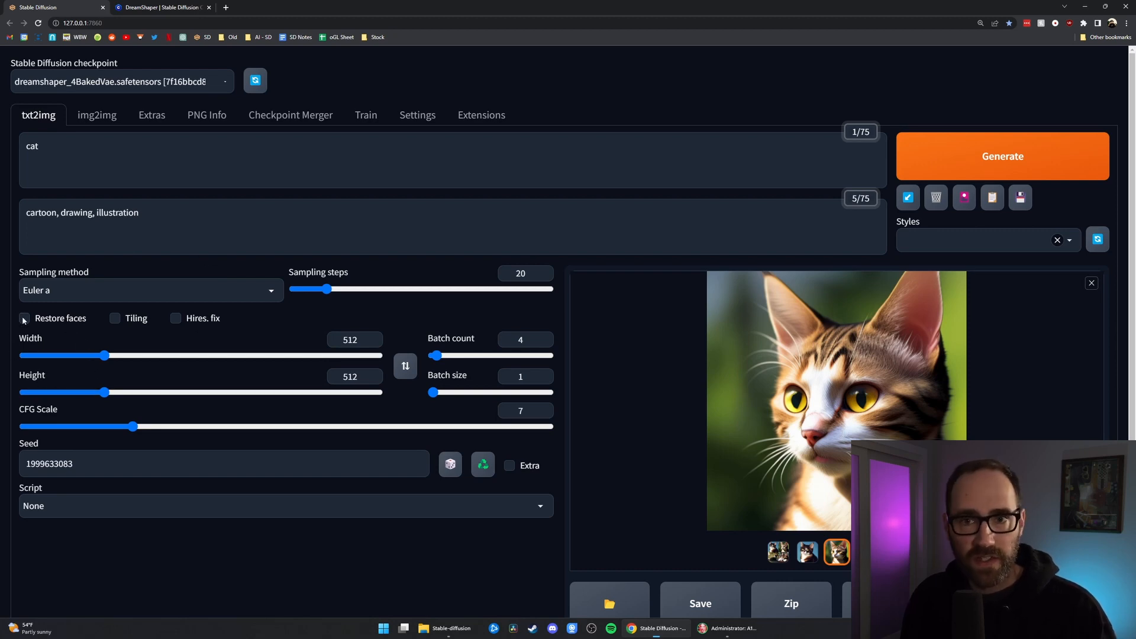
# - Enable Hires. fix to inspect its upscaling options, and disable it again
pyautogui.click(175, 318)
pyautogui.click(176, 319)
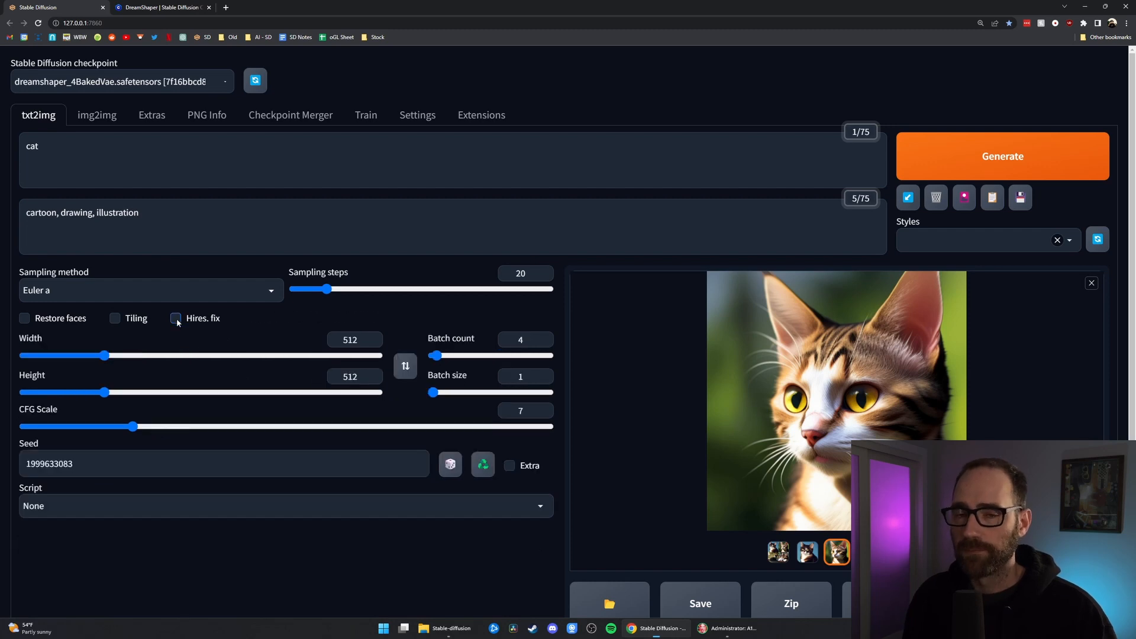
pyautogui.click(176, 320)
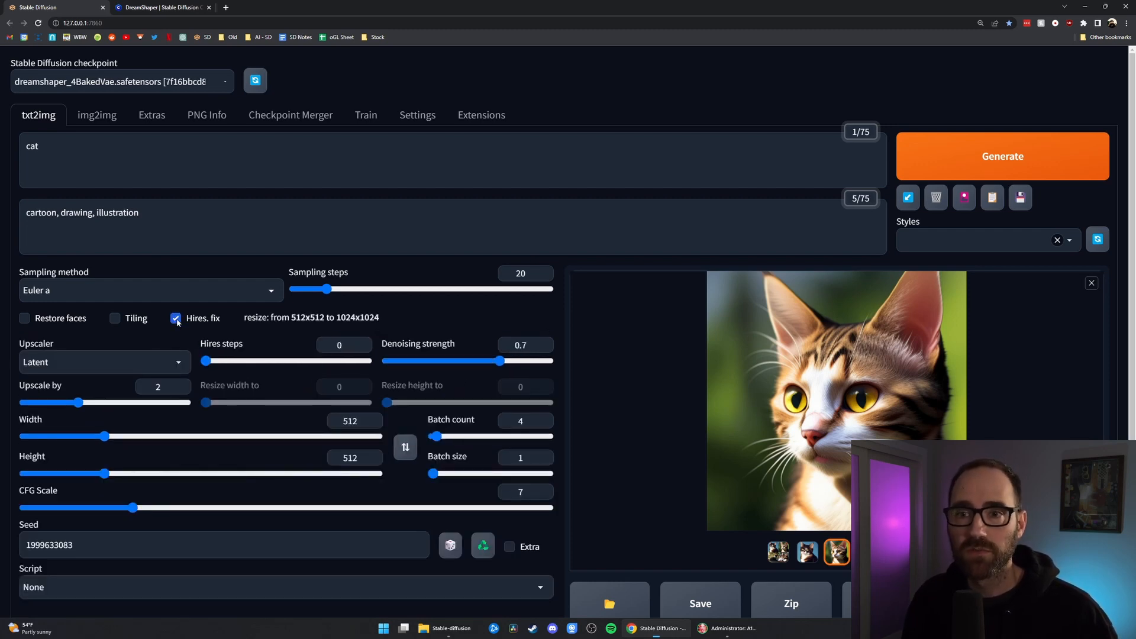
pyautogui.click(175, 318)
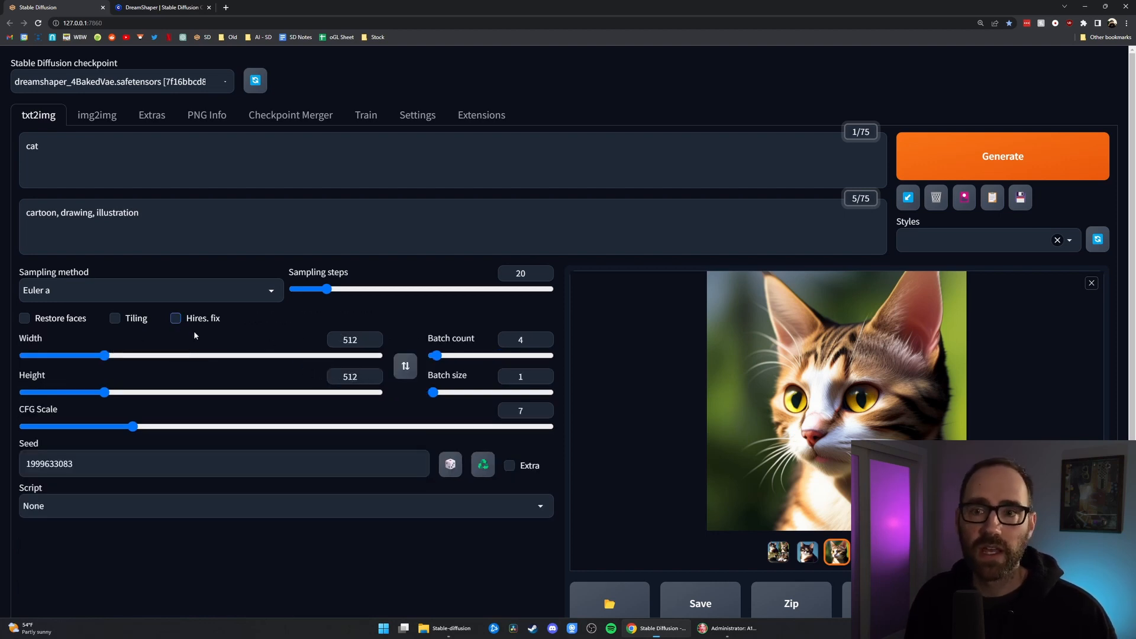
pyautogui.click(176, 319)
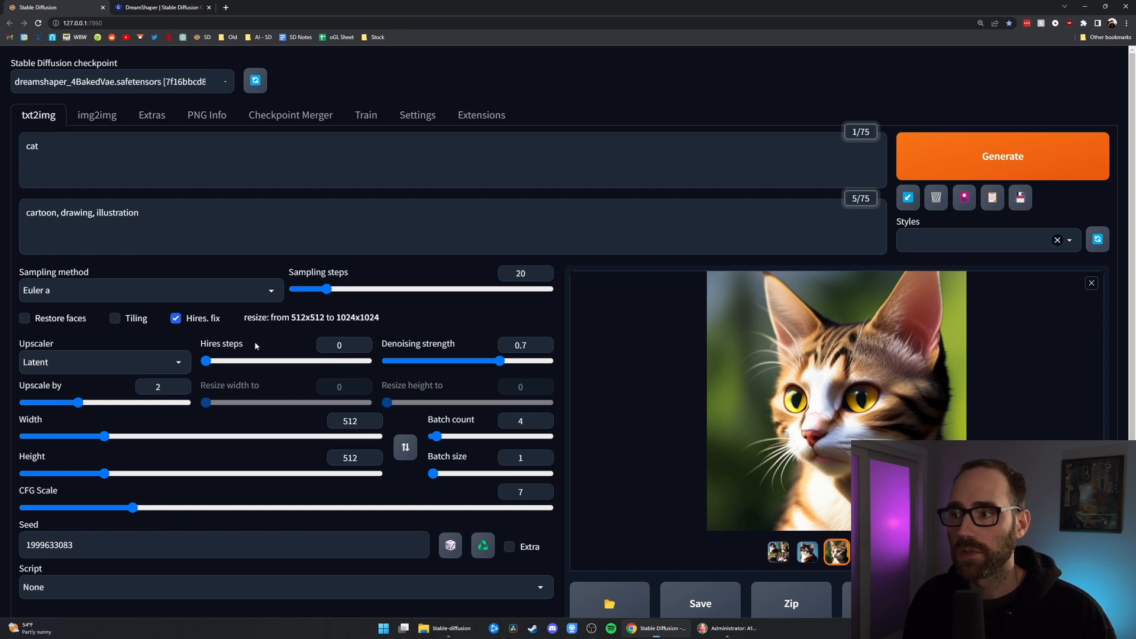
pyautogui.click(176, 319)
# - Choose the X/Y/Z plot script and set its Y type to CFG Scale
pyautogui.scroll(-2, 181, 319)
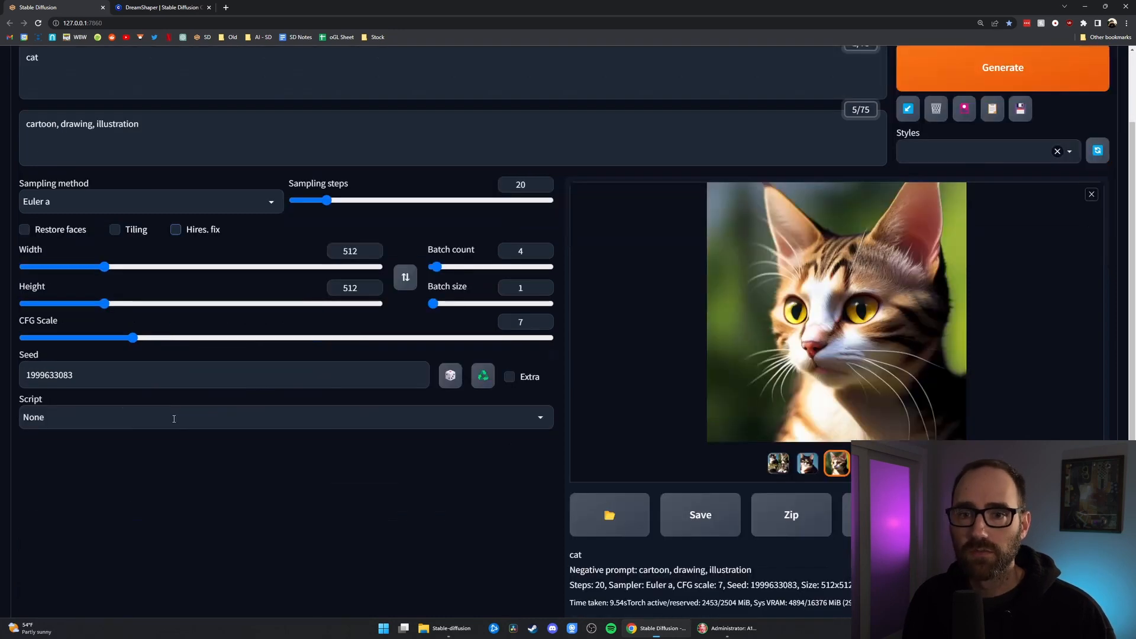
pyautogui.click(54, 417)
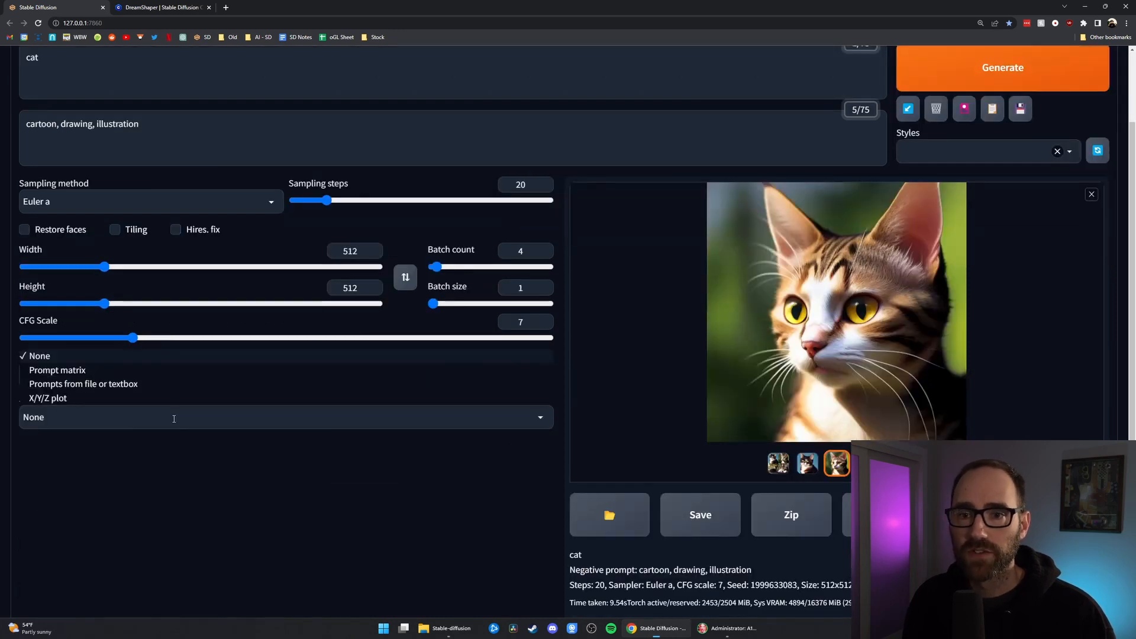
pyautogui.click(97, 399)
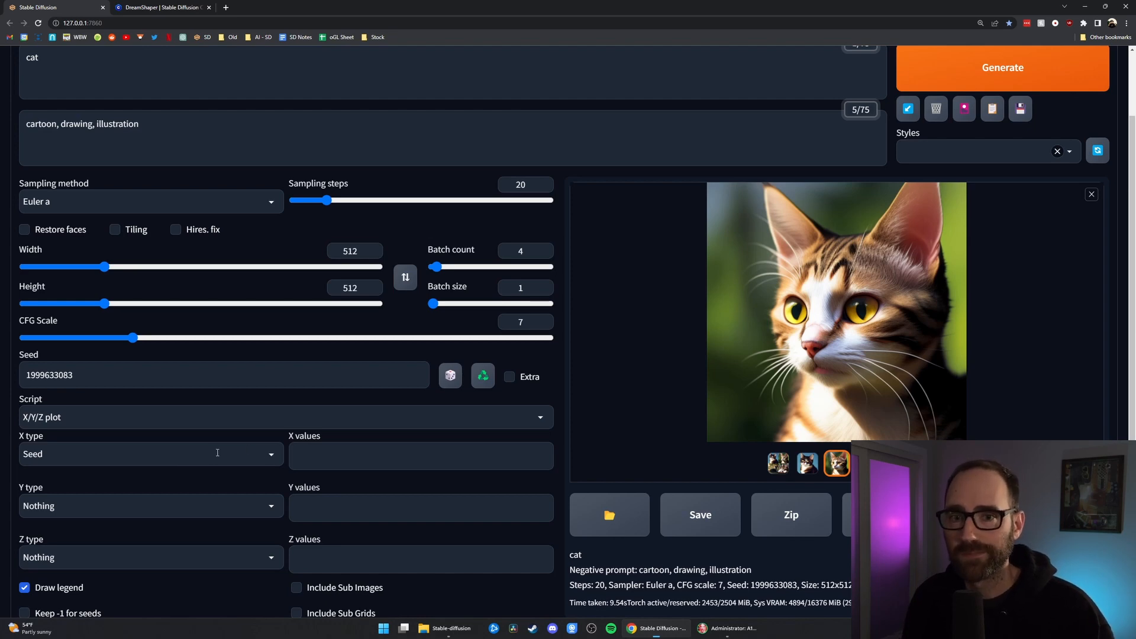
pyautogui.click(166, 459)
pyautogui.click(165, 458)
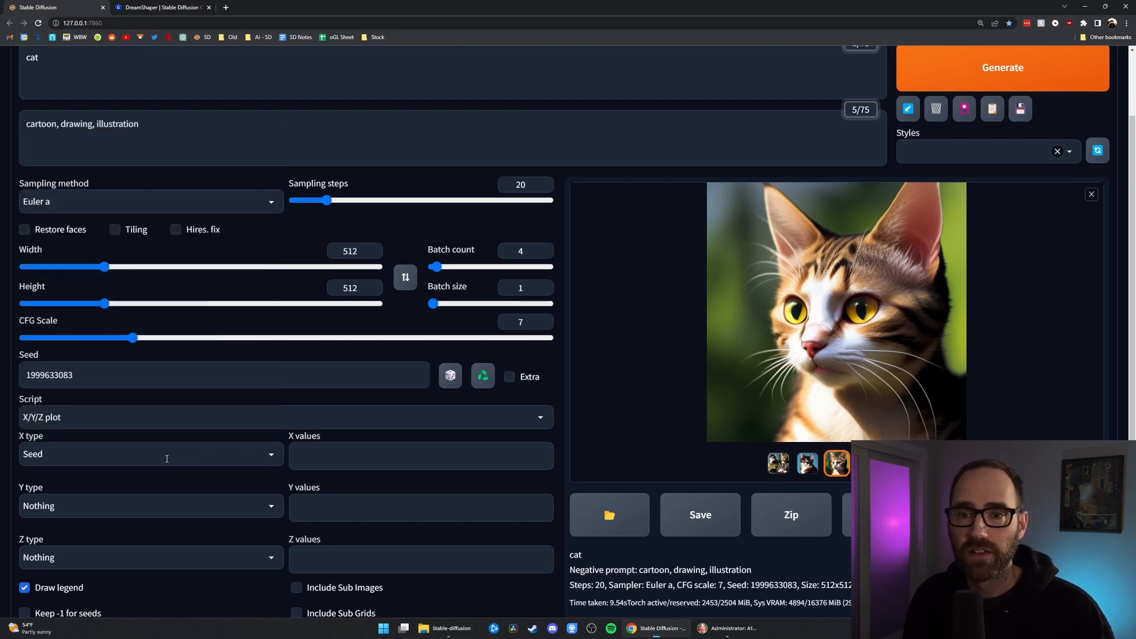
pyautogui.click(210, 504)
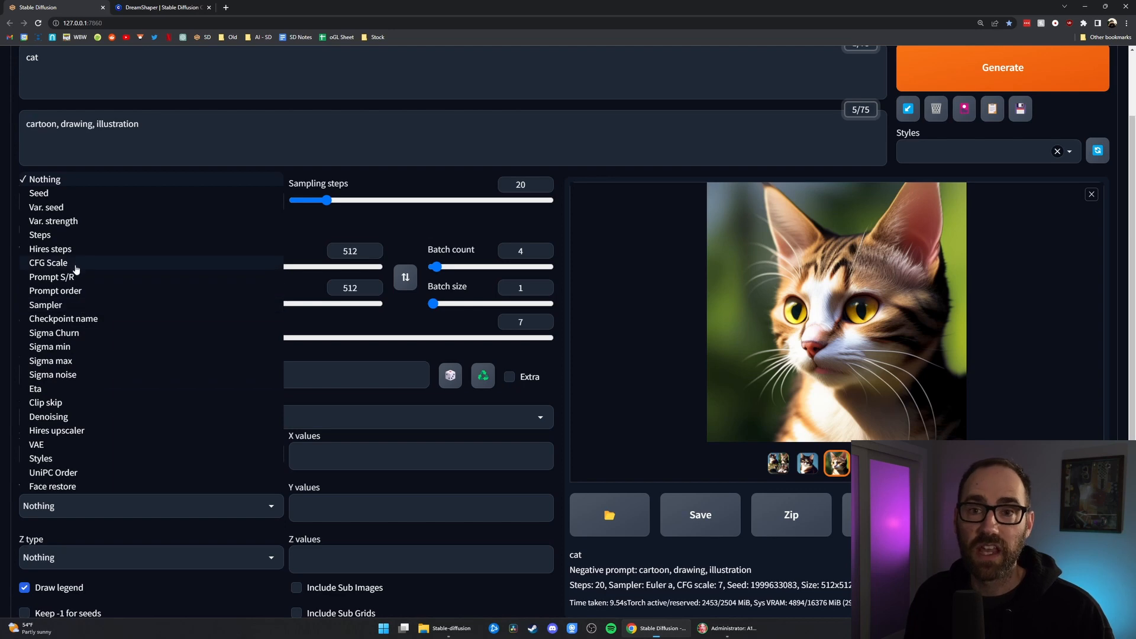
pyautogui.click(53, 263)
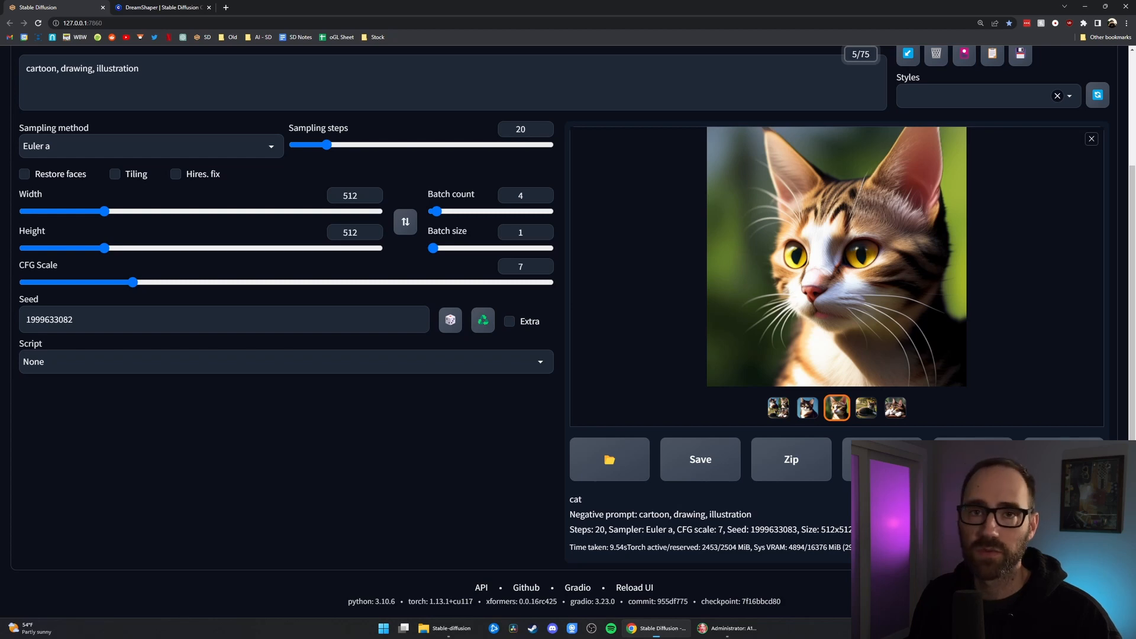
# - Save the current prompt and negative prompt as a style named "Cat style" and check it in the styles list
pyautogui.scroll(3, 927, 392)
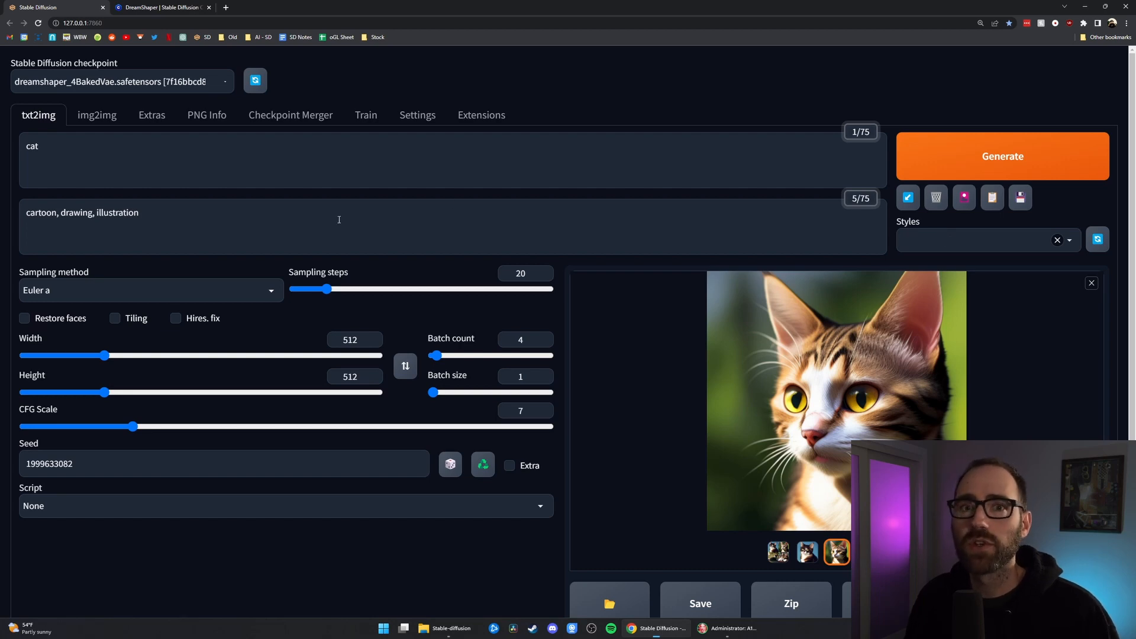
pyautogui.click(109, 226)
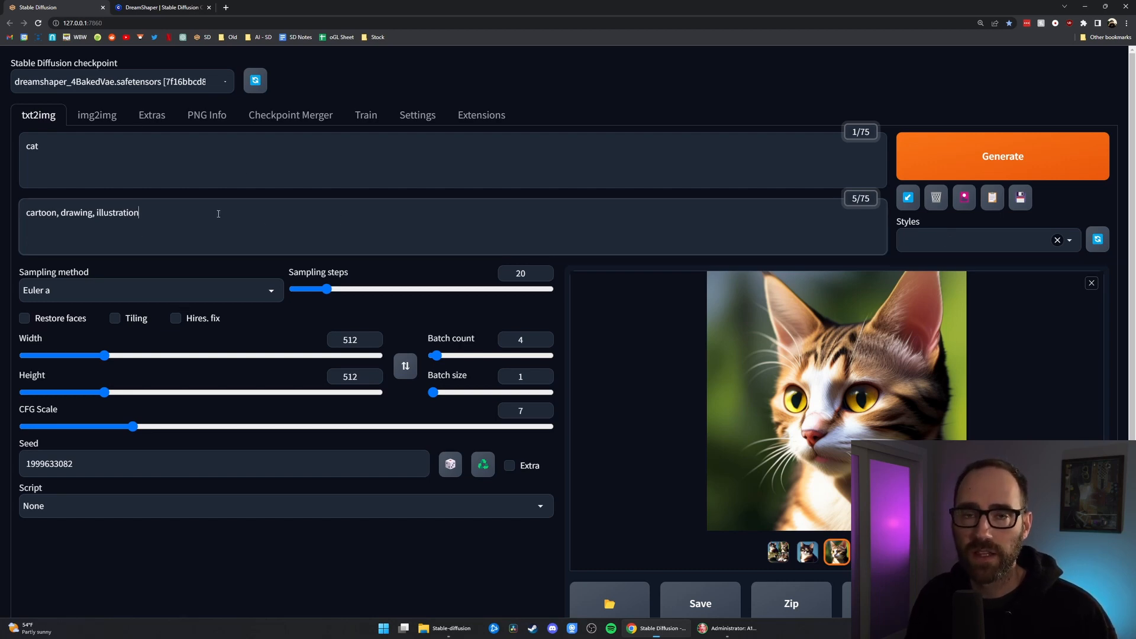
pyautogui.click(974, 232)
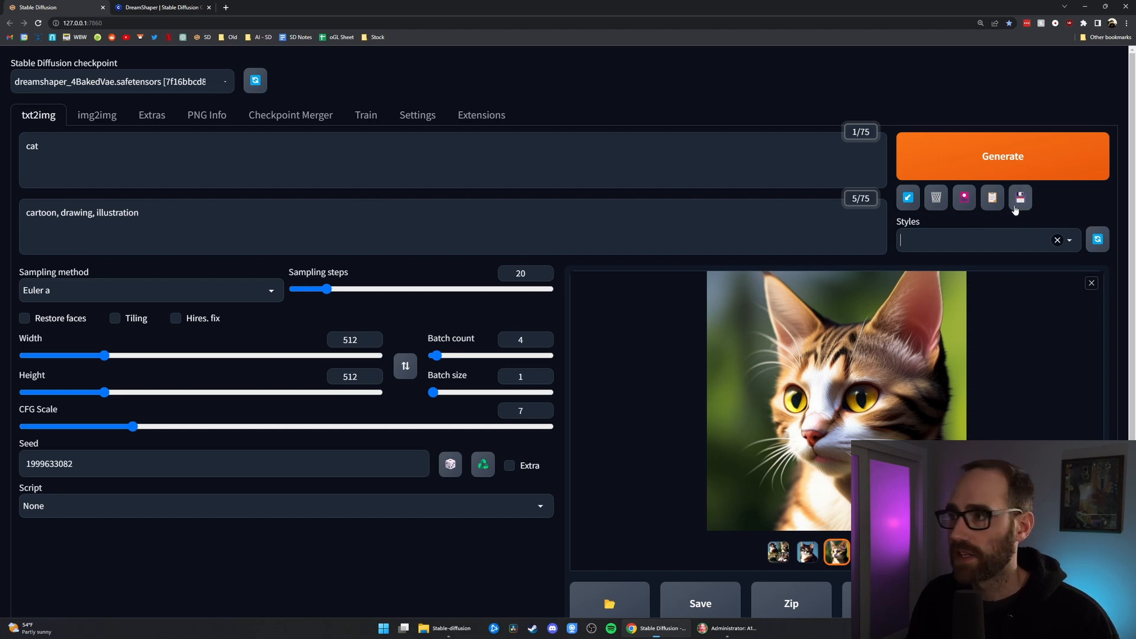
pyautogui.click(1020, 201)
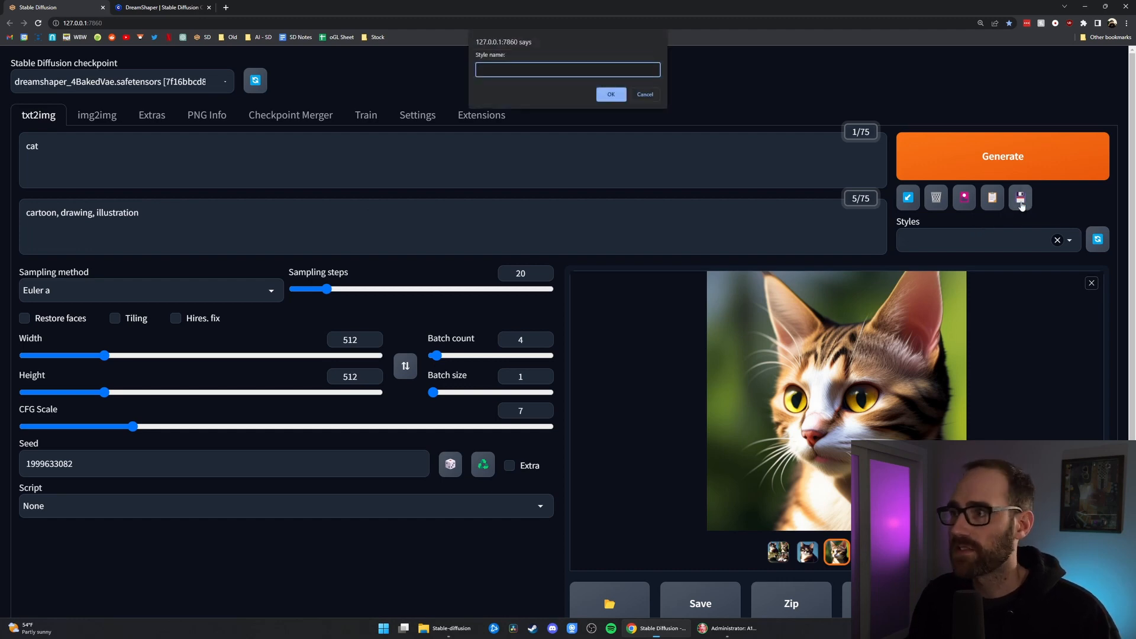
pyautogui.write('Cat style')
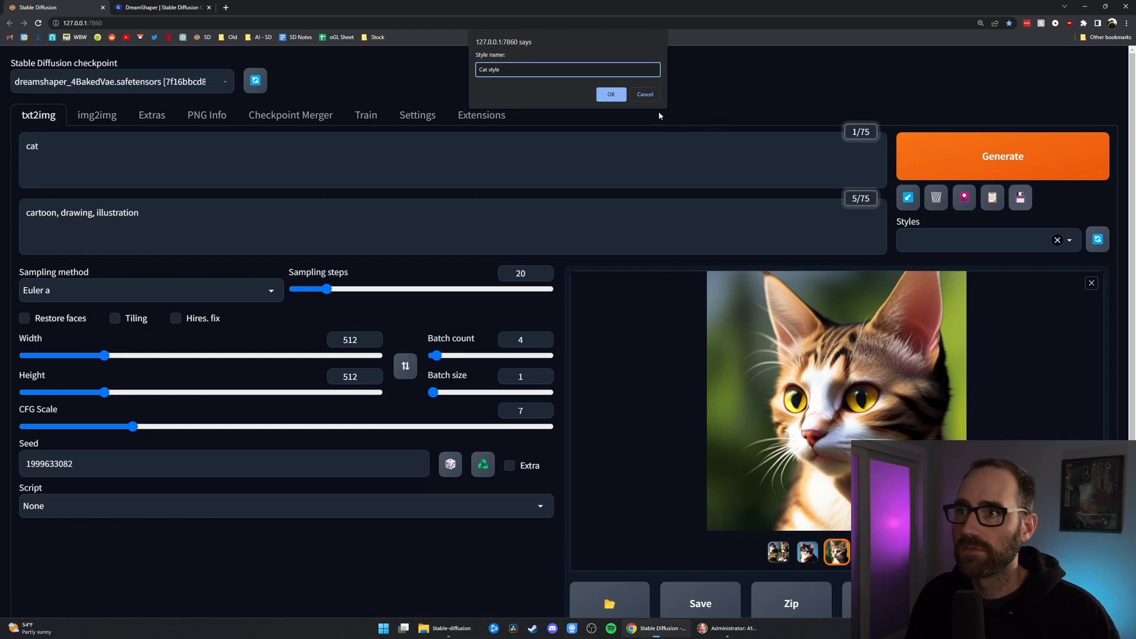
pyautogui.press('Return')
pyautogui.click(1013, 236)
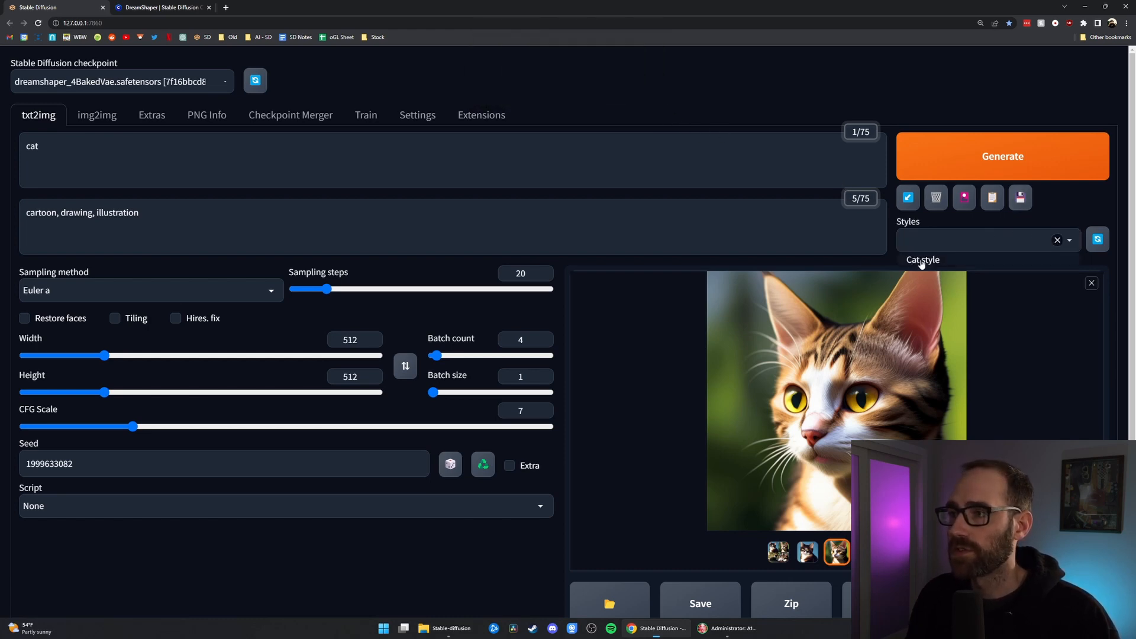
# - Clear the text of both the negative prompt and the prompt
pyautogui.click(370, 216)
pyautogui.hotkey('ctrl', 'a')
pyautogui.press('BackSpace')
pyautogui.click(117, 146)
pyautogui.hotkey('ctrl', 'a')
pyautogui.press('BackSpace')
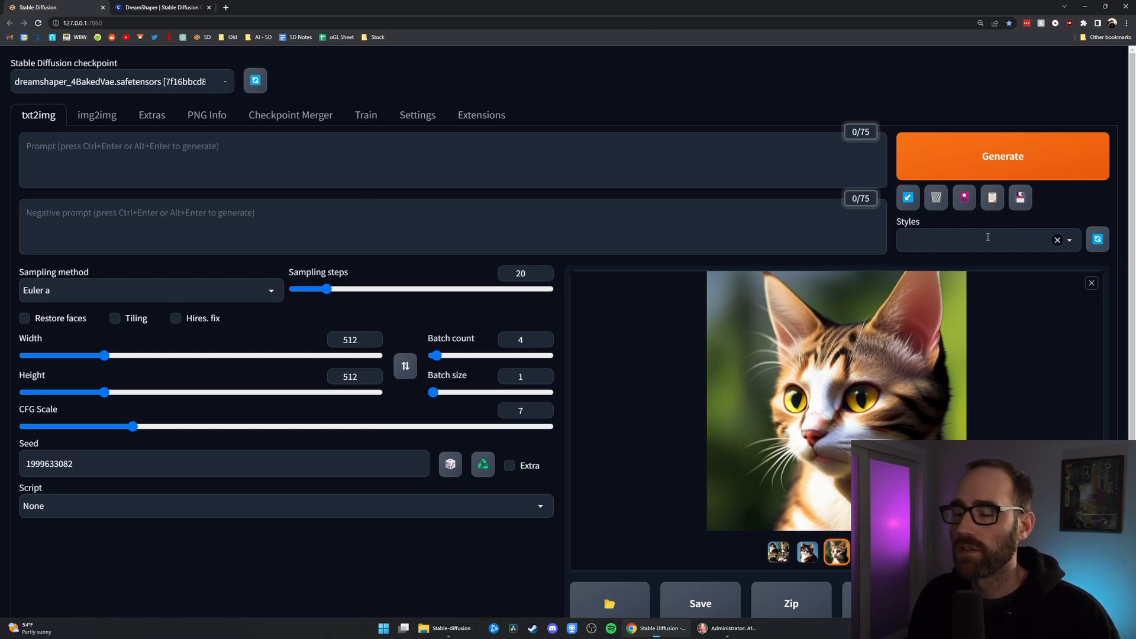
# - Select the "Cat style" style and apply it to the empty prompts
pyautogui.click(958, 240)
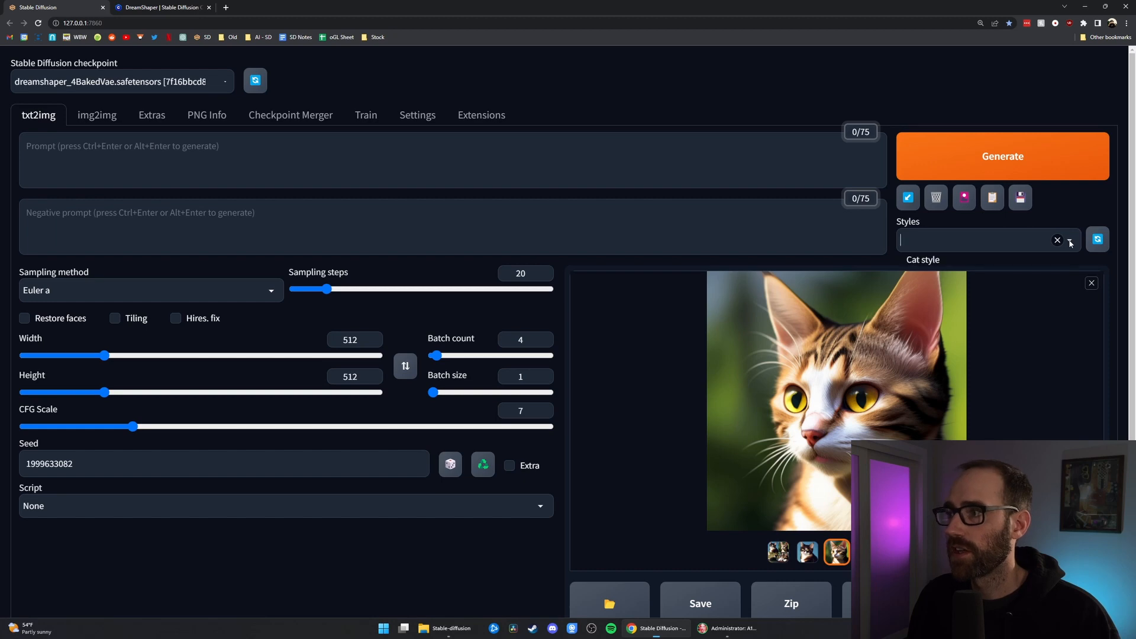
pyautogui.click(931, 261)
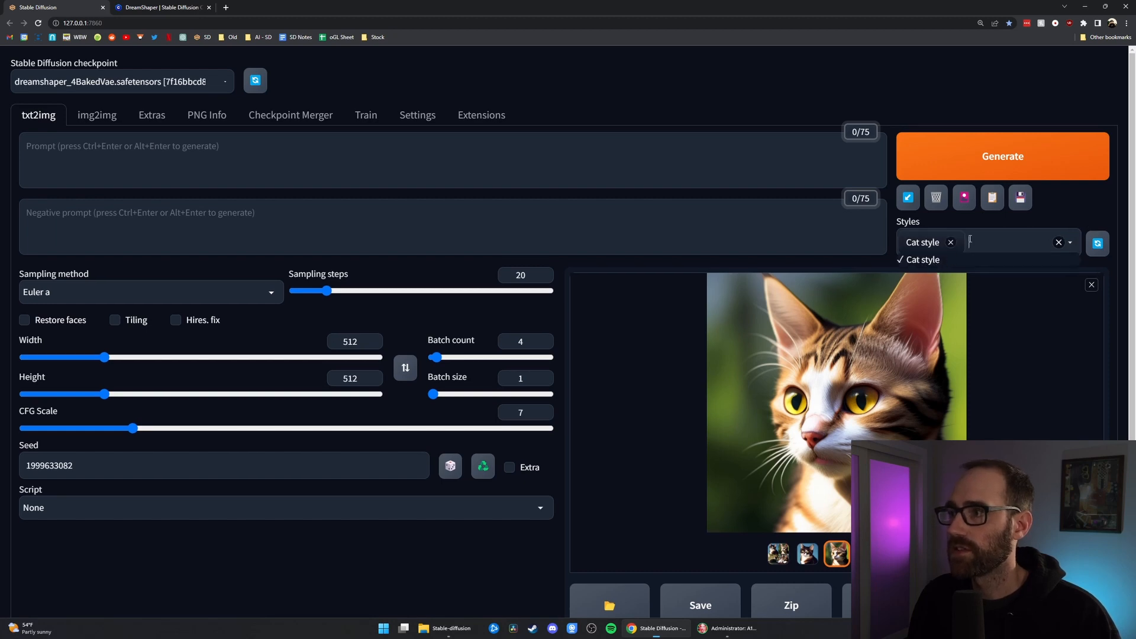
pyautogui.click(994, 227)
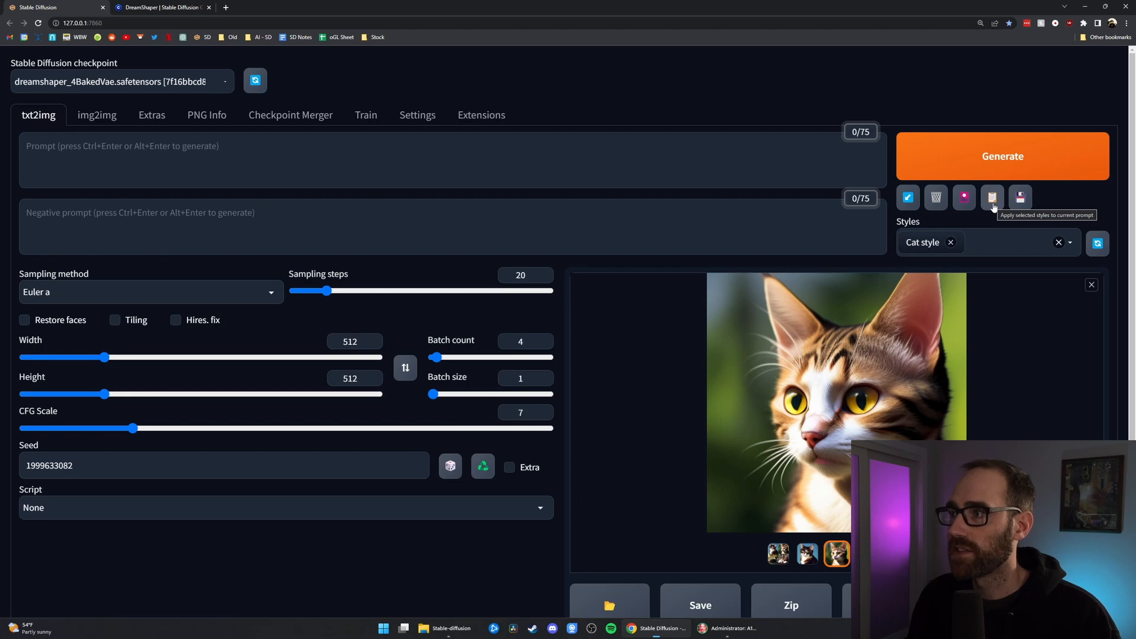
pyautogui.click(992, 199)
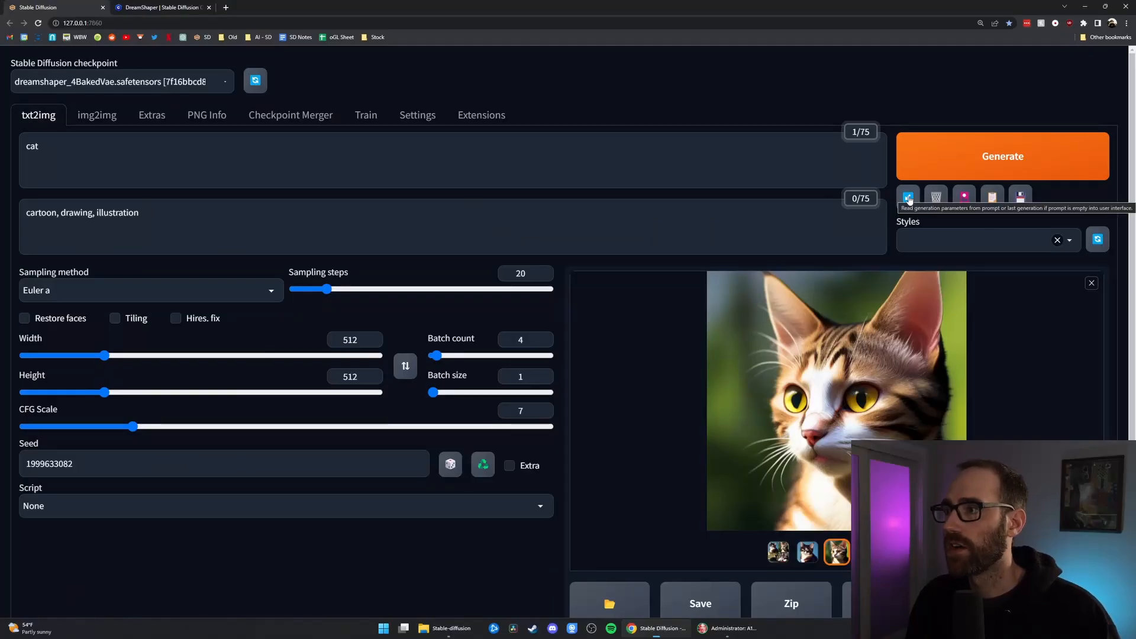
# - Empty both prompts and read the last generation's parameters back into the interface
pyautogui.moveTo(230, 220); pyautogui.dragTo(2, 207)
pyautogui.press('BackSpace')
pyautogui.moveTo(107, 152); pyautogui.dragTo(7, 146)
pyautogui.press('BackSpace')
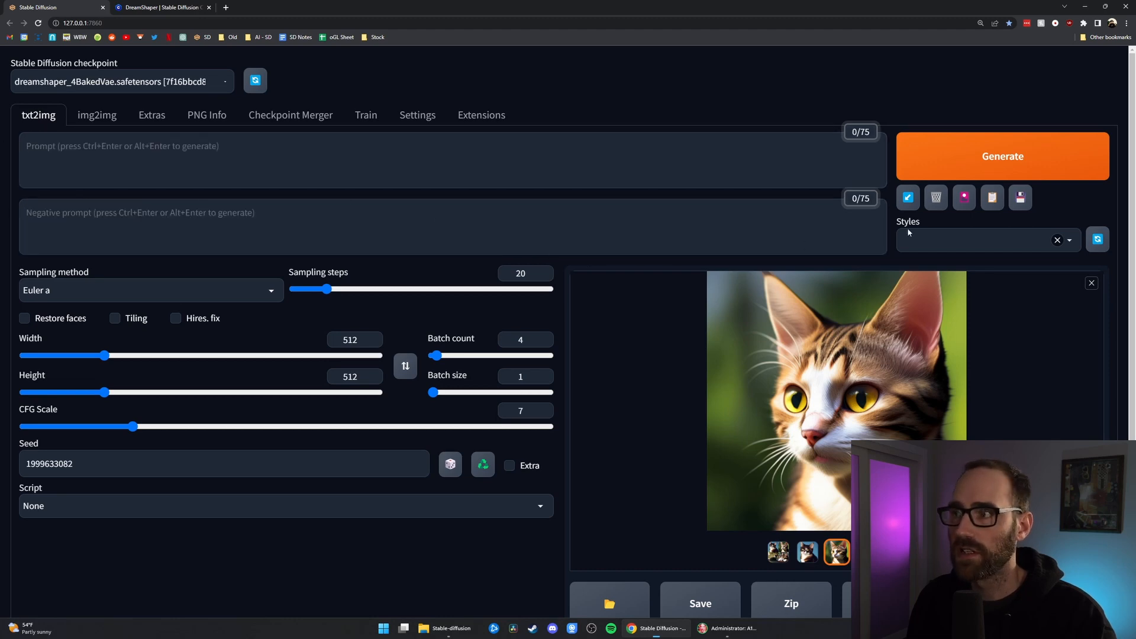
pyautogui.click(909, 197)
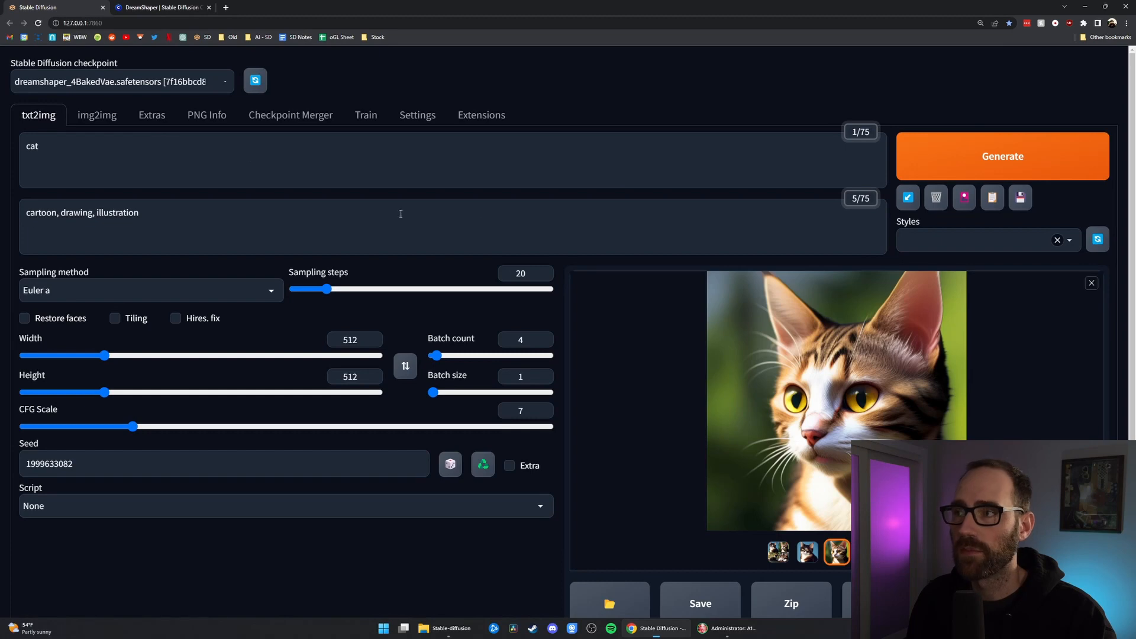
# - Clear both prompts with the clear prompt function and refresh the list of styles
pyautogui.click(936, 198)
pyautogui.press('Return')
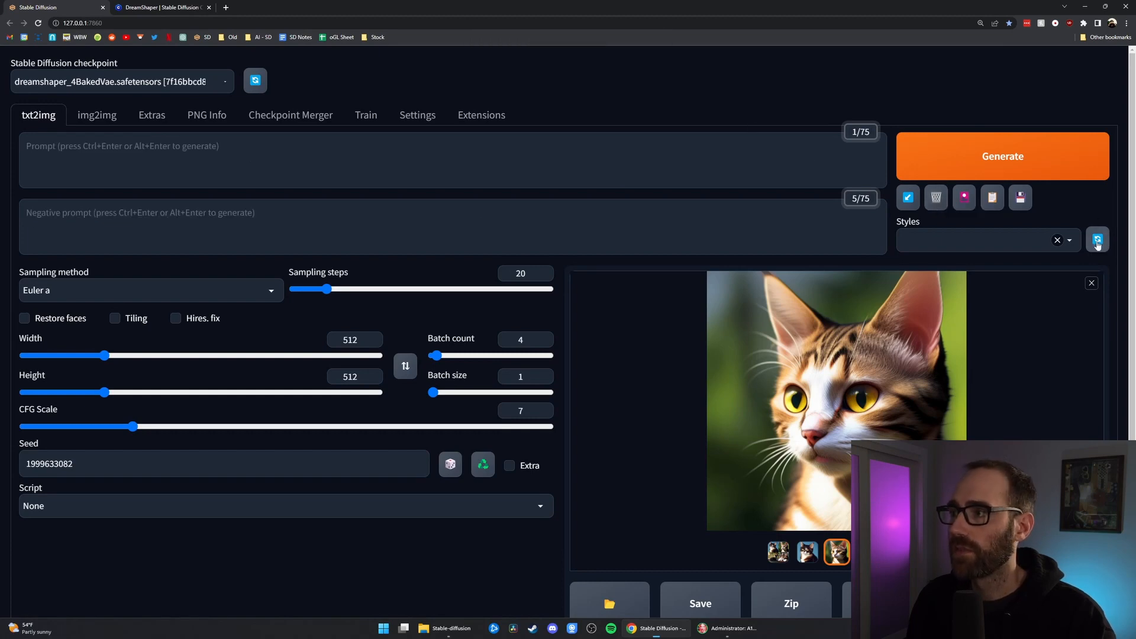
pyautogui.click(1098, 242)
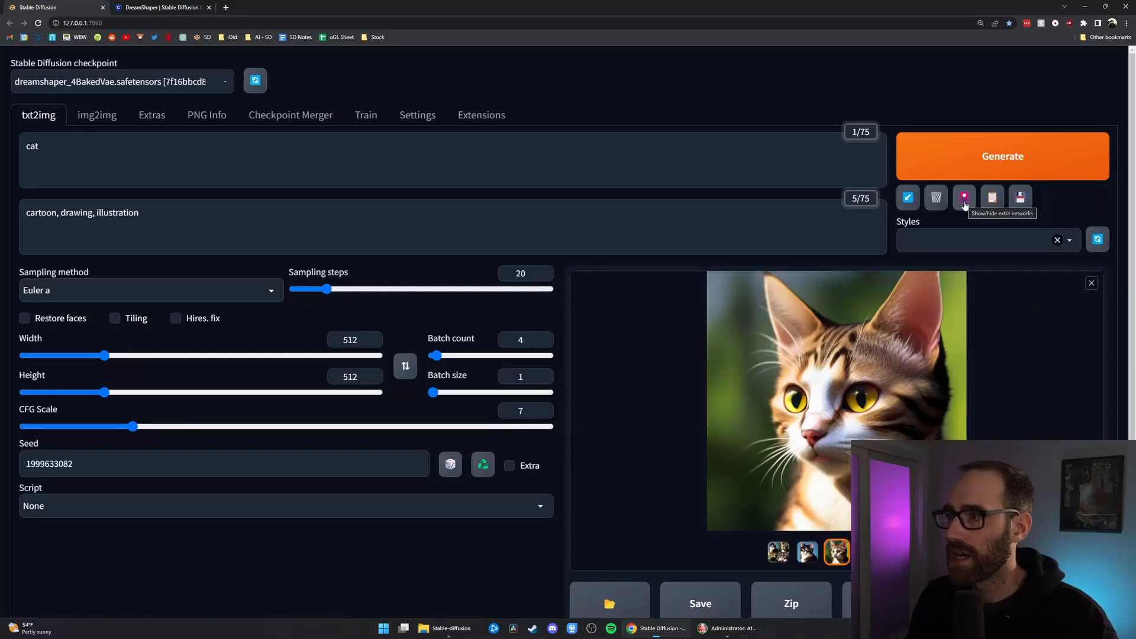
# - Show the extra networks and view the Hypernetworks and Lora collections
pyautogui.click(964, 198)
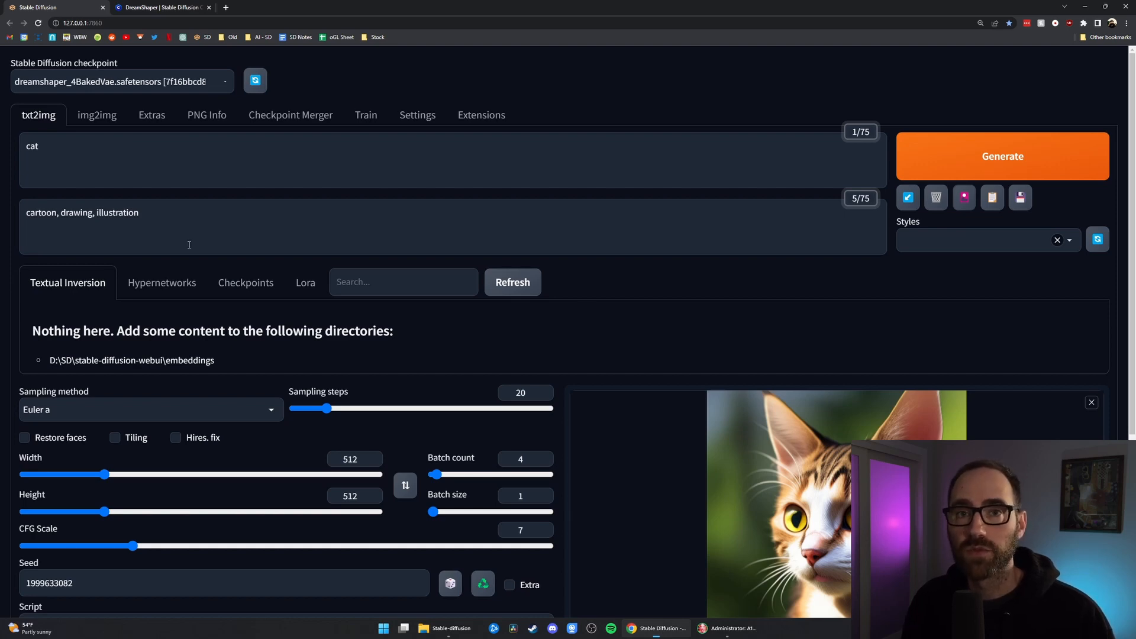
pyautogui.click(153, 284)
pyautogui.click(305, 284)
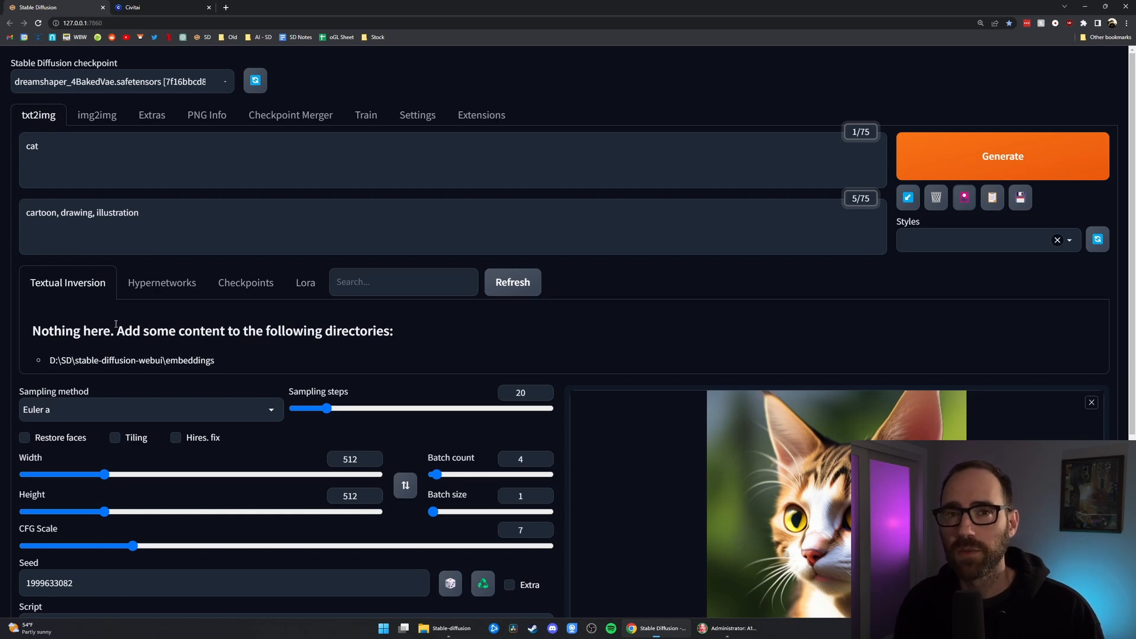
# - View the Lora collection and highlight the models folder path listed for adding Lora files
pyautogui.click(310, 294)
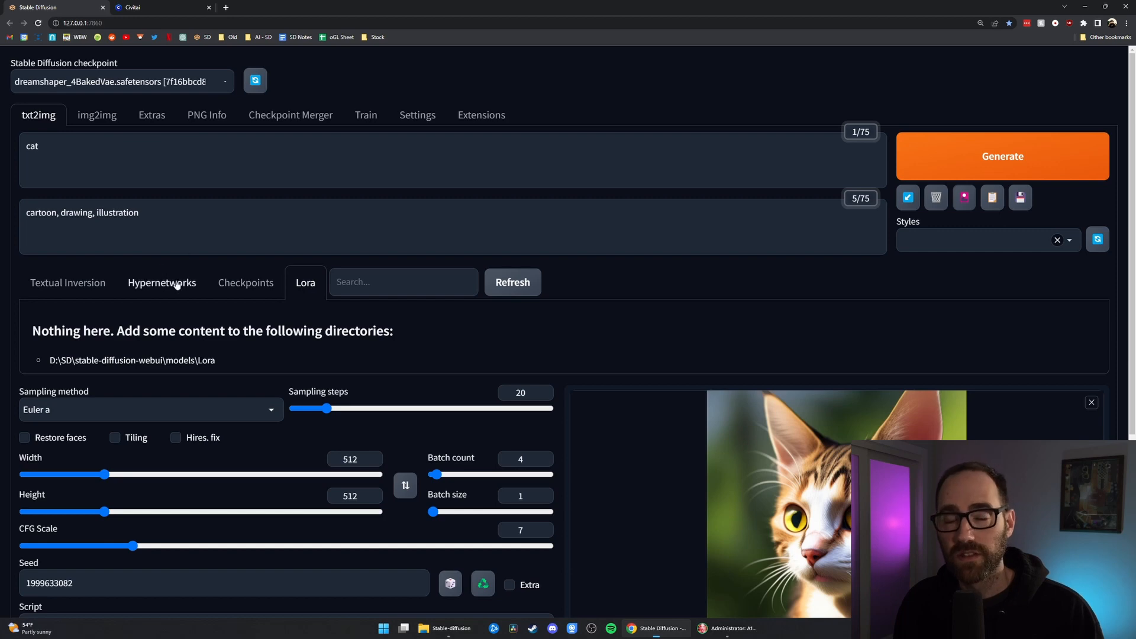
pyautogui.moveTo(214, 361); pyautogui.dragTo(44, 359)
pyautogui.click(256, 359)
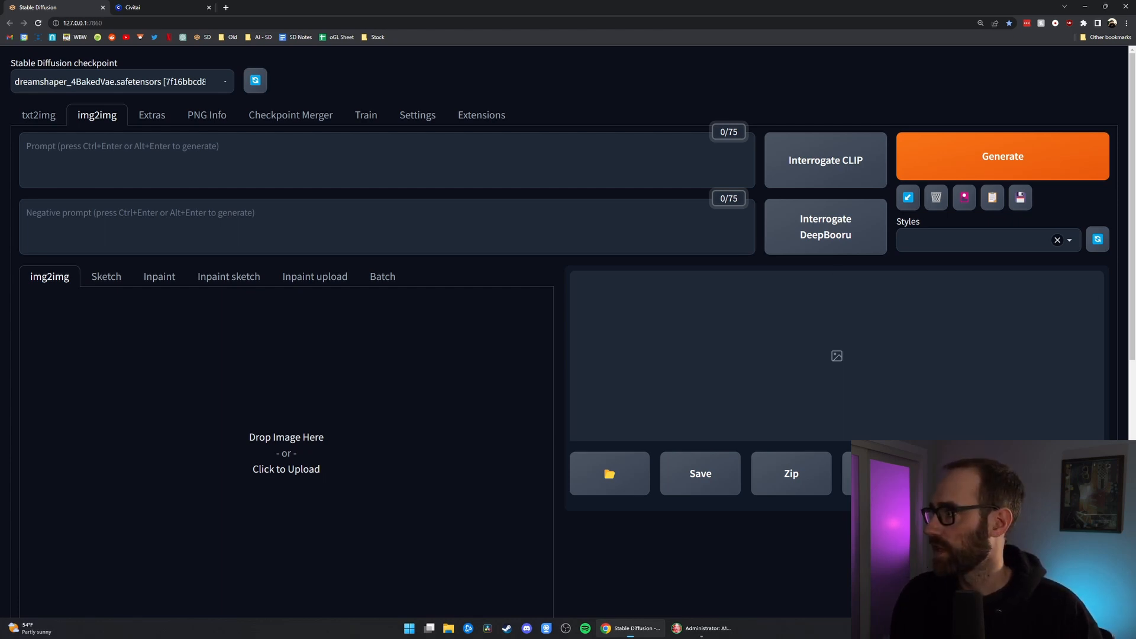
# - Load the generated tabby cat picture as the source image in img2img
pyautogui.moveTo(1135, 313); pyautogui.dragTo(250, 465)
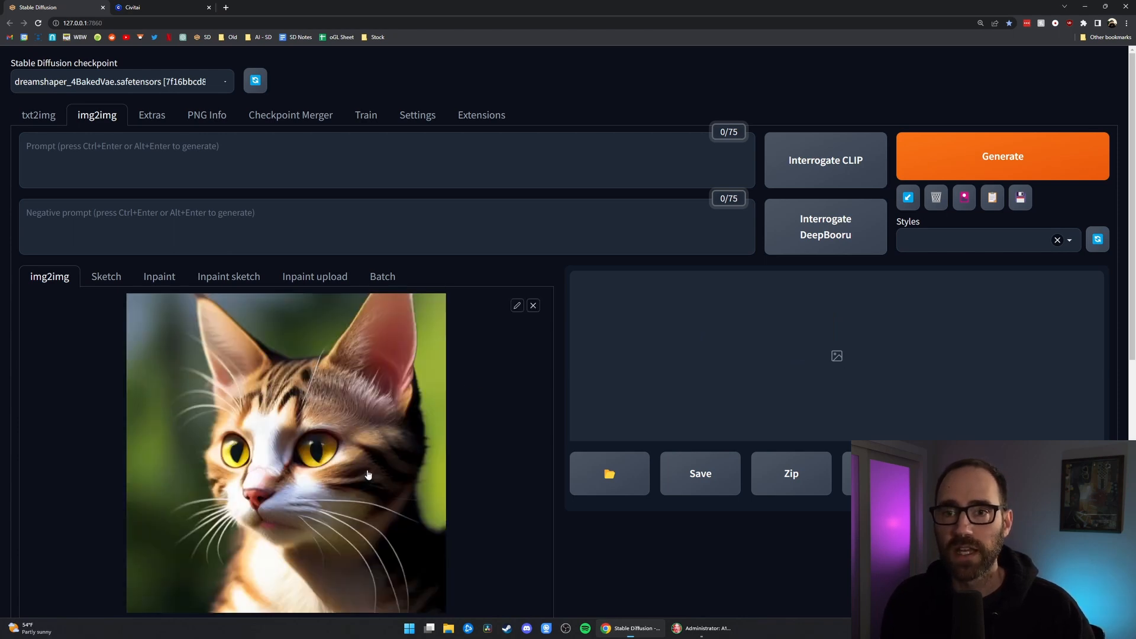
pyautogui.scroll(-2, 367, 470)
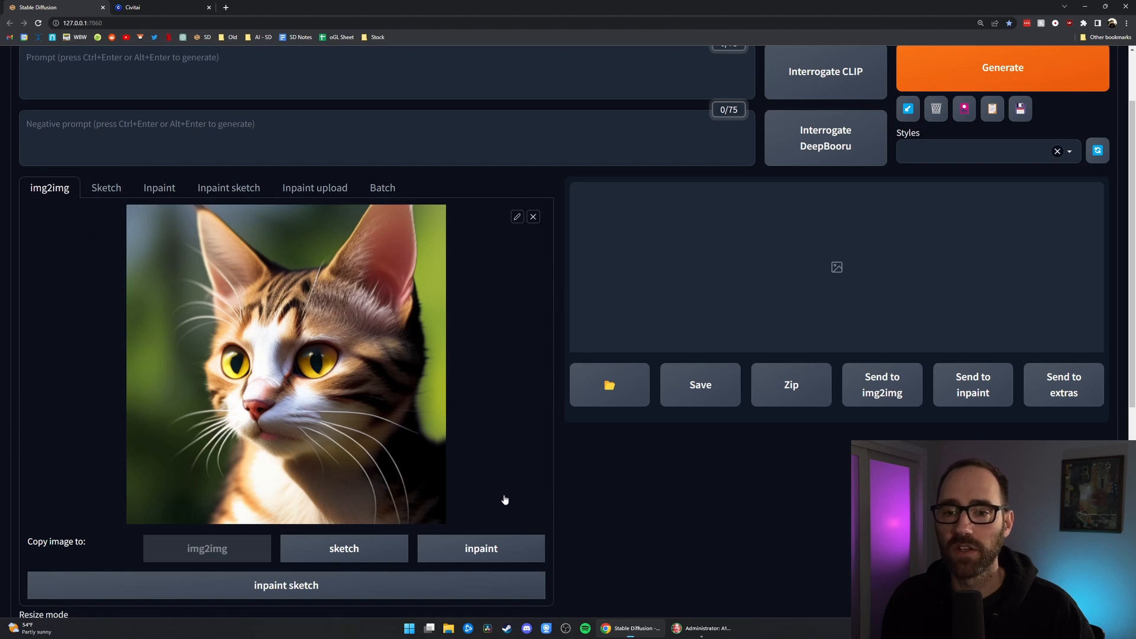
# - Try img2img denoising strengths of 0.03, 0.04 and 1, and return the value to 0.75
pyautogui.scroll(-6, 505, 500)
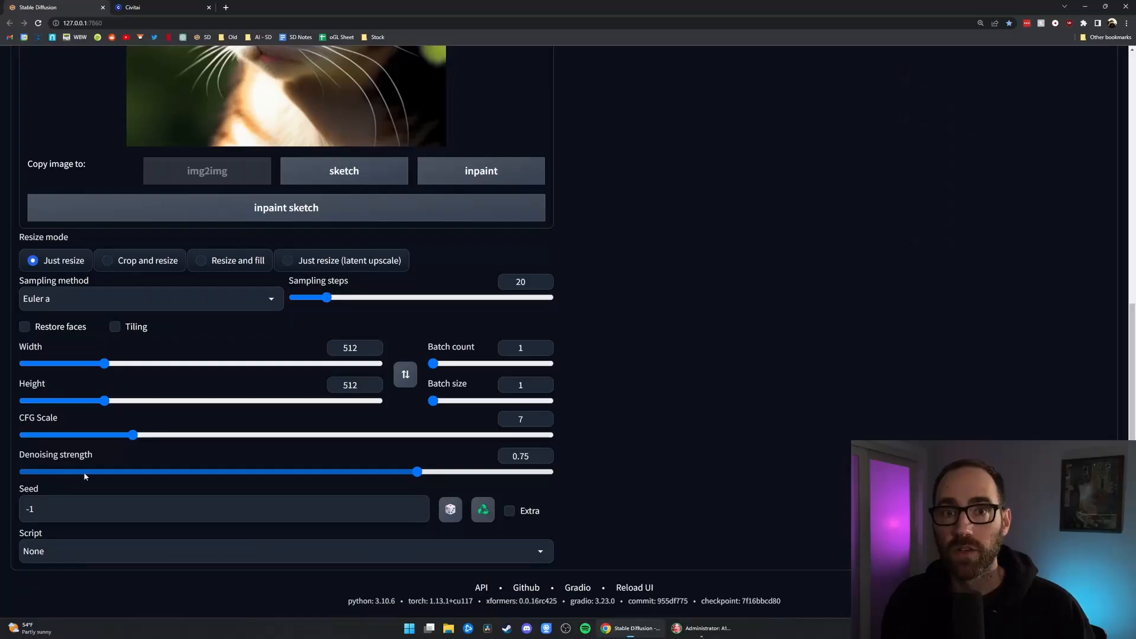
pyautogui.click(84, 471)
pyautogui.moveTo(83, 471); pyautogui.dragTo(40, 472)
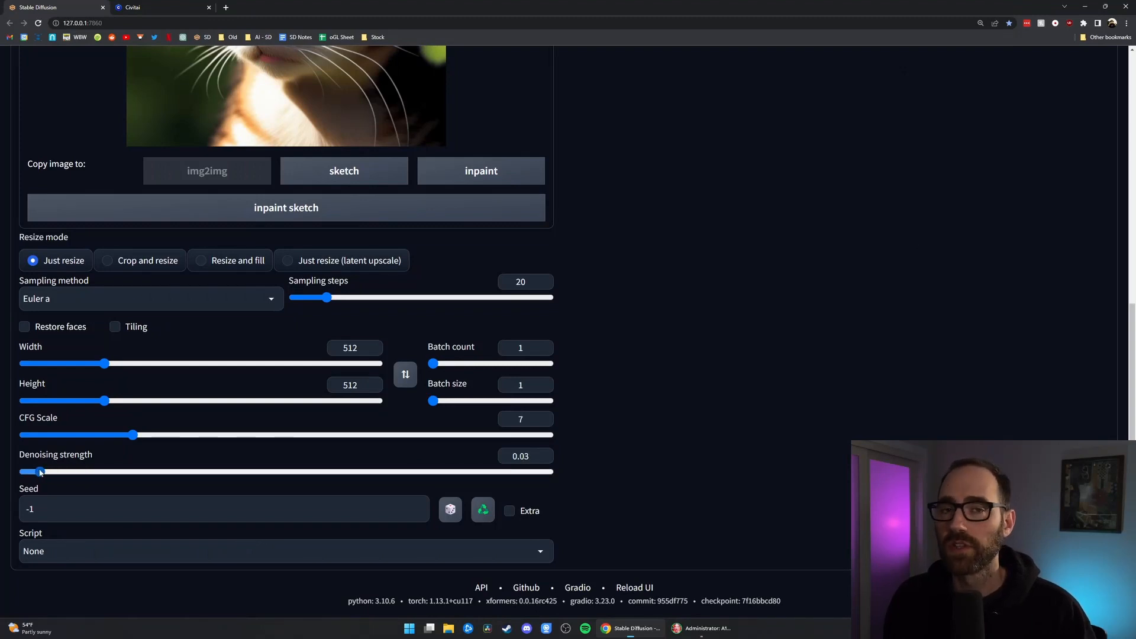
pyautogui.click(45, 471)
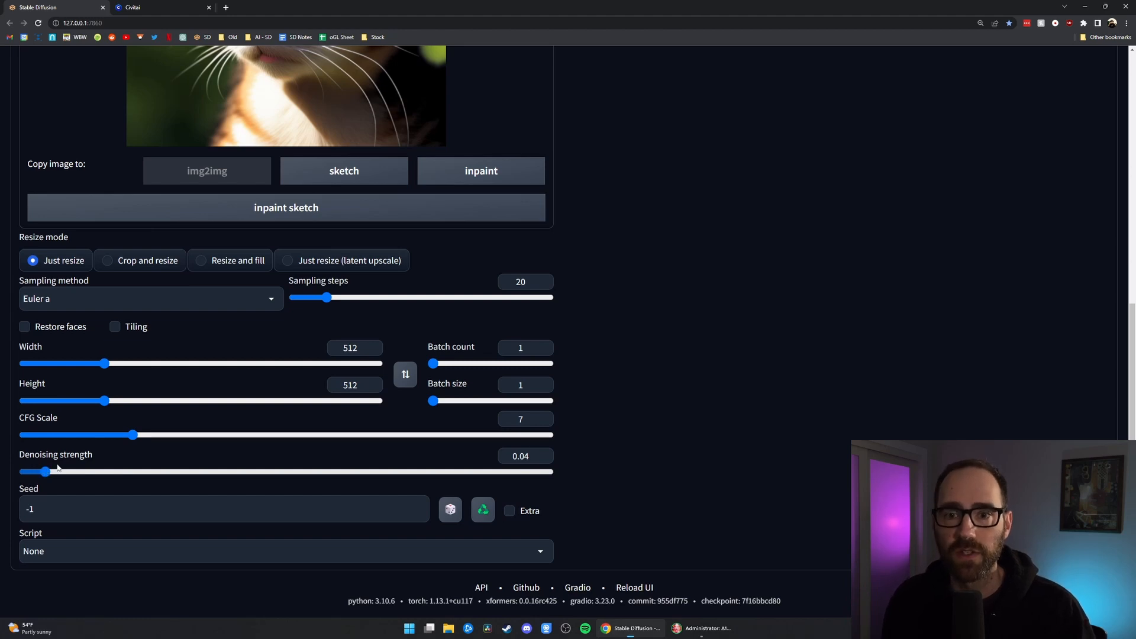
pyautogui.moveTo(214, 472); pyautogui.dragTo(539, 475)
pyautogui.moveTo(547, 474); pyautogui.dragTo(609, 464)
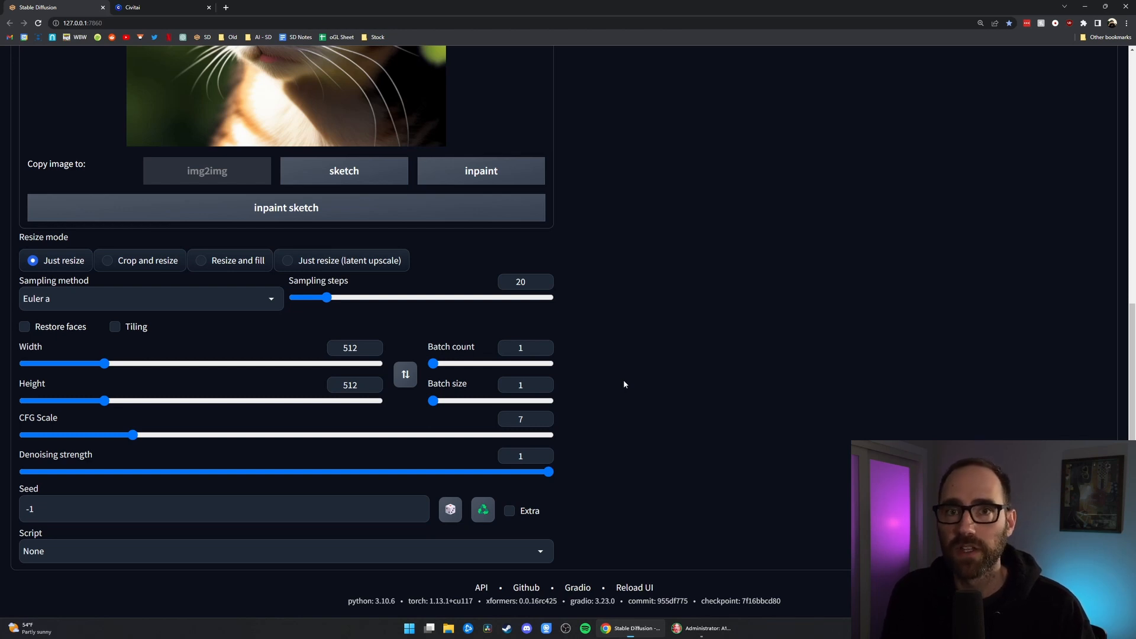
pyautogui.click(460, 472)
pyautogui.moveTo(460, 473); pyautogui.dragTo(497, 470)
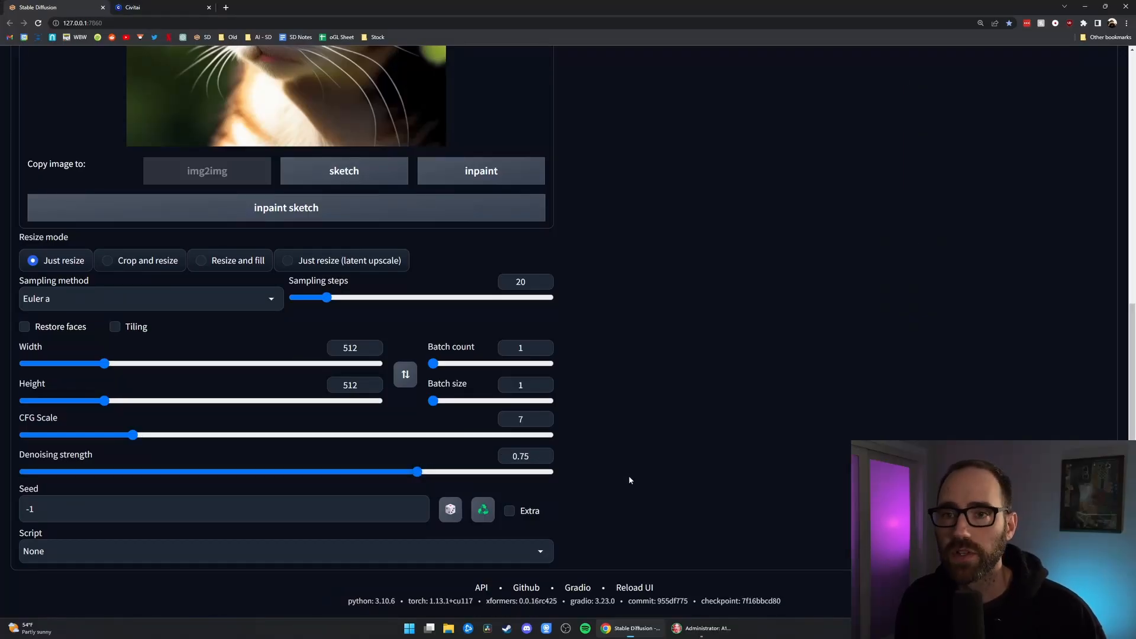
# - Copy the negative prompt "cartoon, drawing, illustration" from txt2img into the img2img negative prompt
pyautogui.scroll(8, 628, 475)
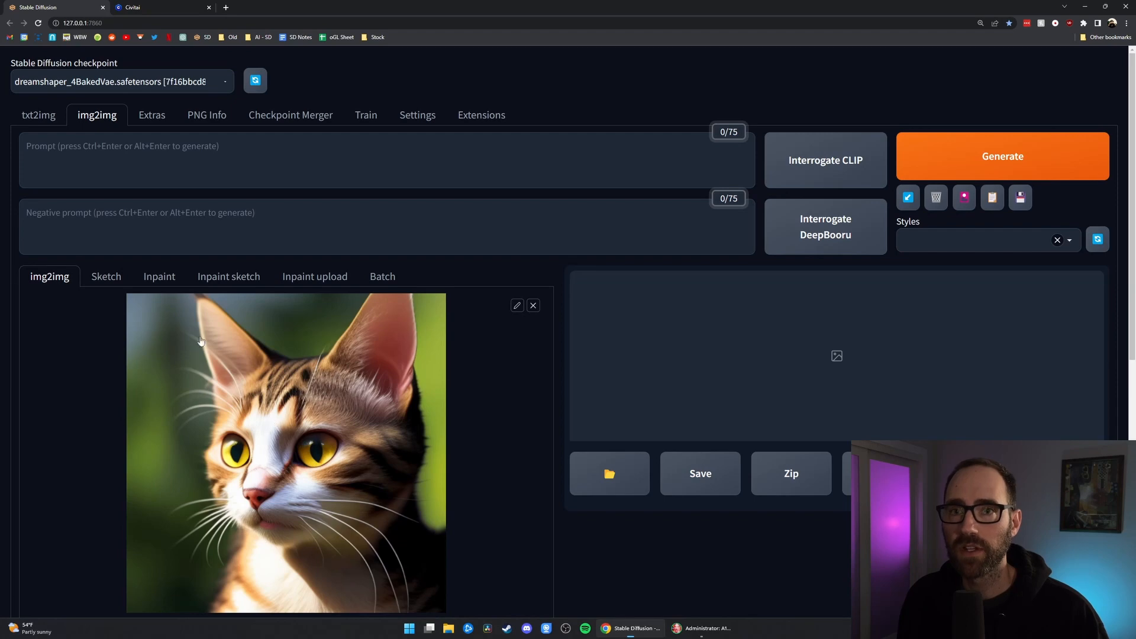
pyautogui.click(79, 218)
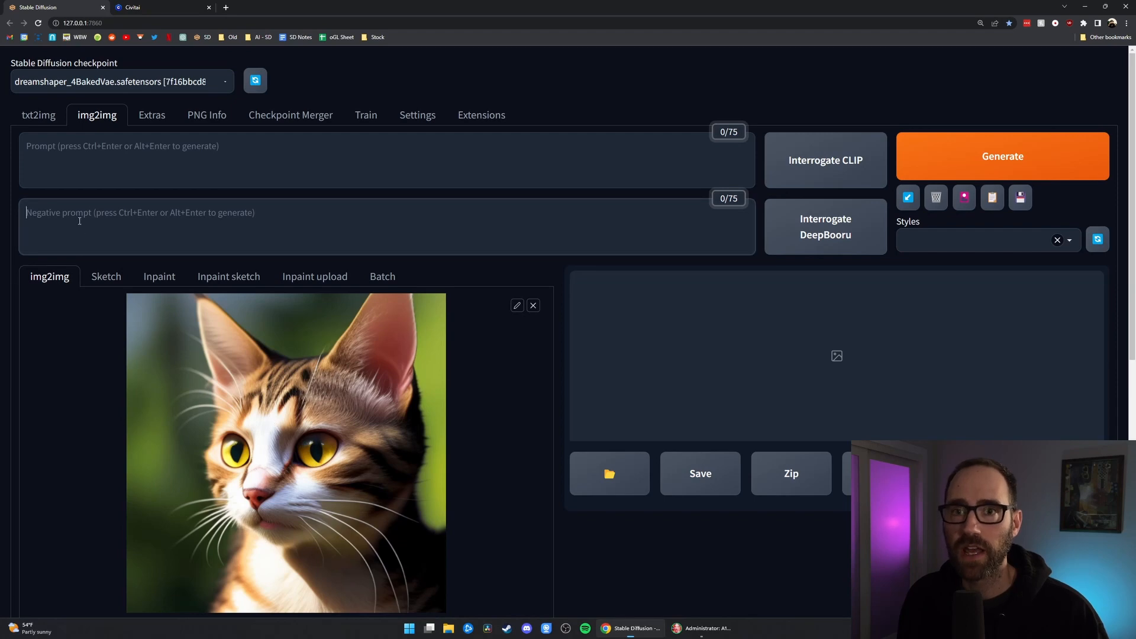
pyautogui.click(42, 118)
pyautogui.tripleClick(129, 206)
pyautogui.hotkey('ctrl', 'c')
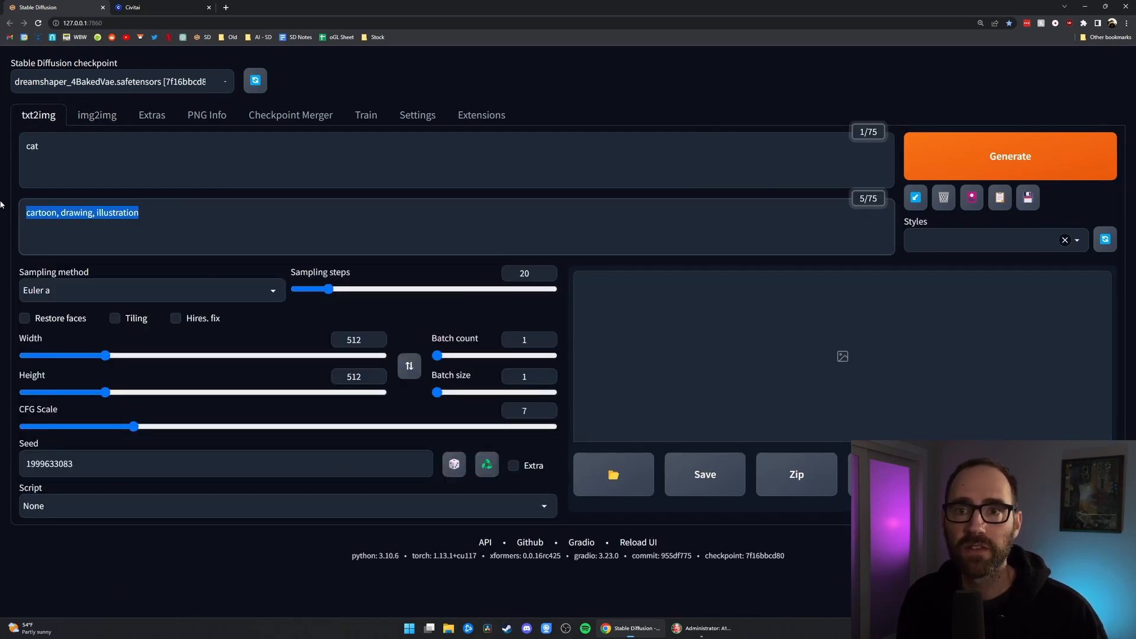
pyautogui.click(96, 114)
pyautogui.click(90, 204)
pyautogui.hotkey('ctrl', 'v')
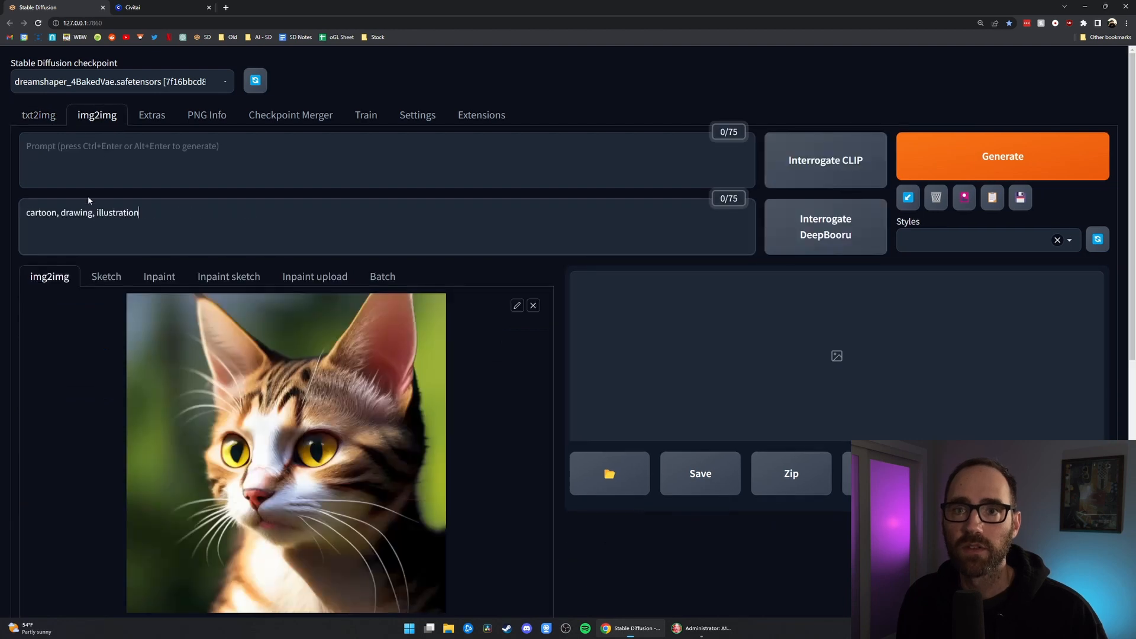
# - Enter "dog" as the img2img prompt, generate an image from the cat picture and enlarge the result
pyautogui.click(51, 154)
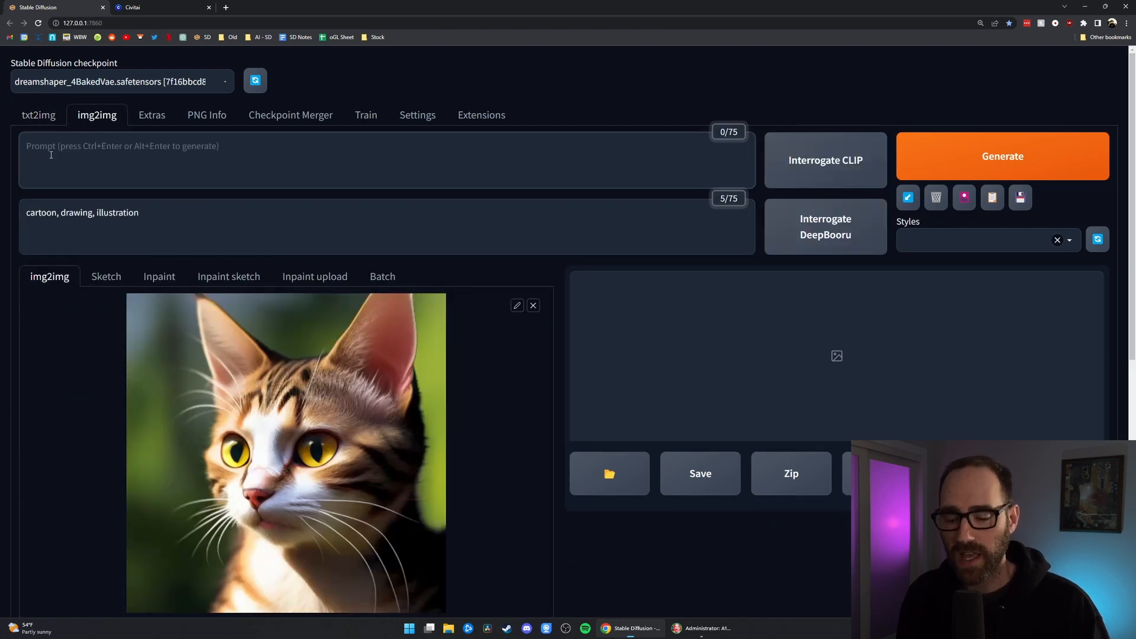
pyautogui.write('dog')
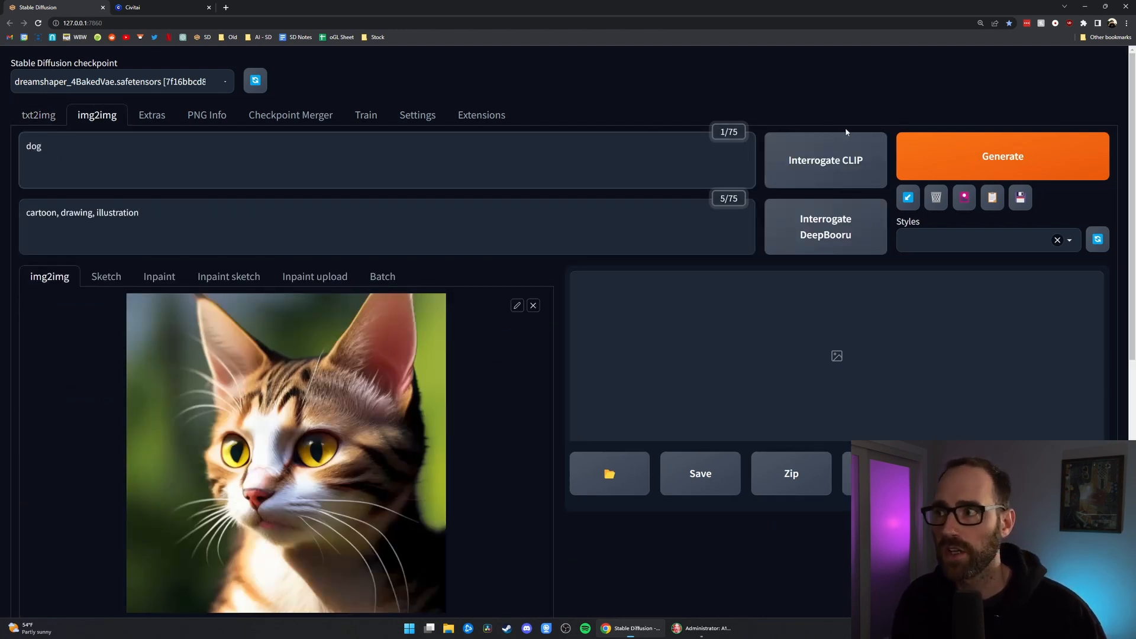
pyautogui.click(968, 154)
pyautogui.scroll(-1, 678, 256)
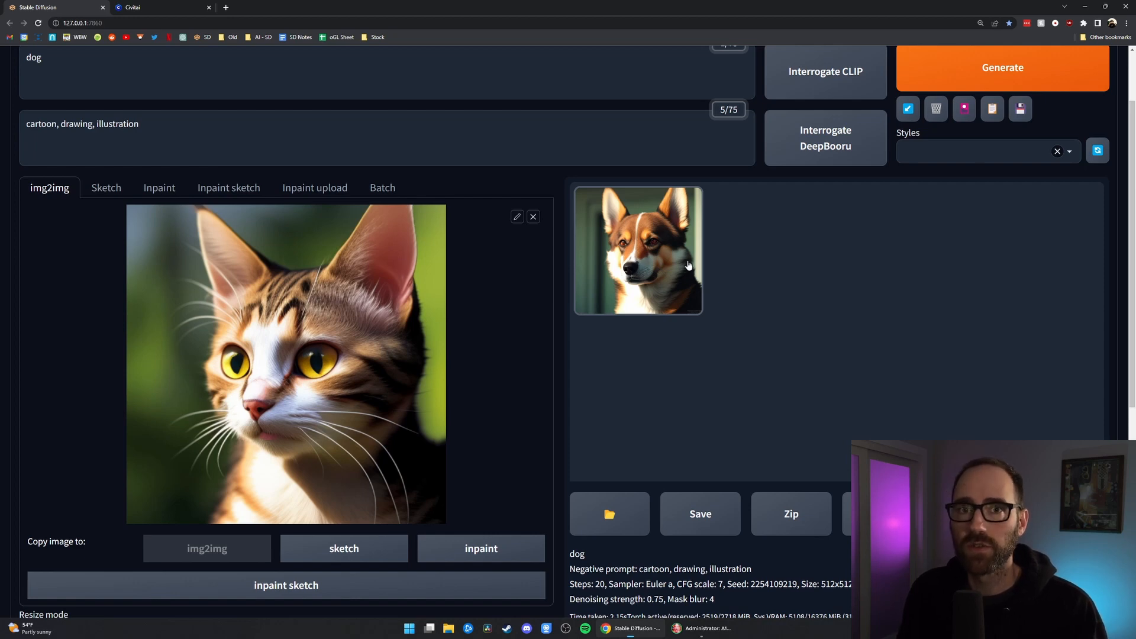
pyautogui.click(674, 269)
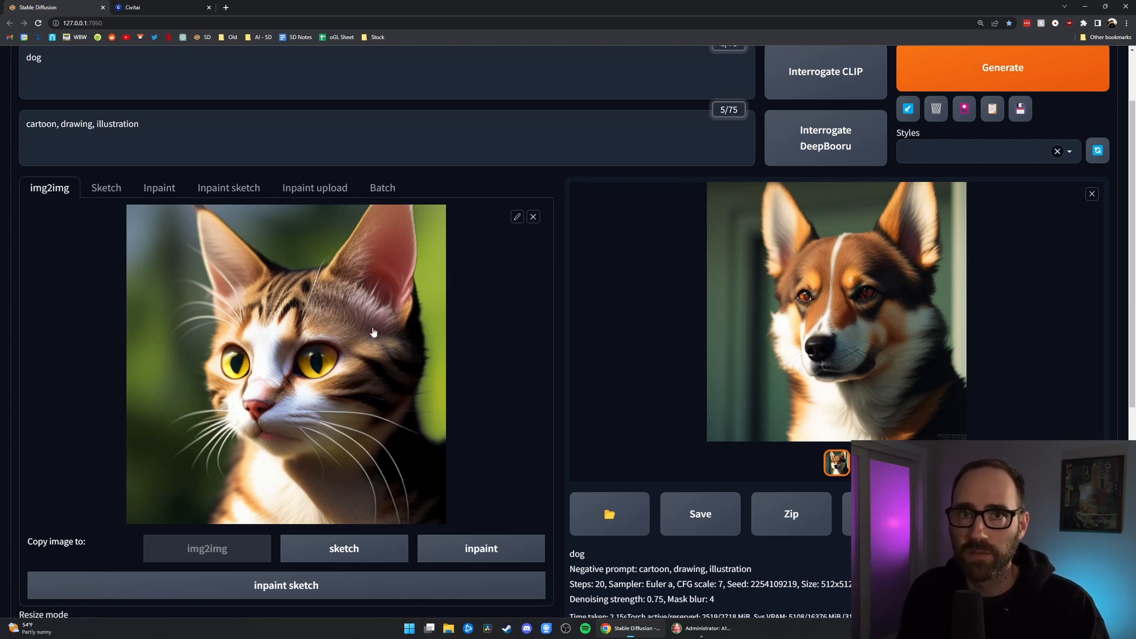
# - Set the denoising strength to 0.3 and generate the dog image again from the cat picture
pyautogui.scroll(-6, 373, 331)
pyautogui.click(197, 472)
pyautogui.moveTo(197, 476); pyautogui.dragTo(182, 476)
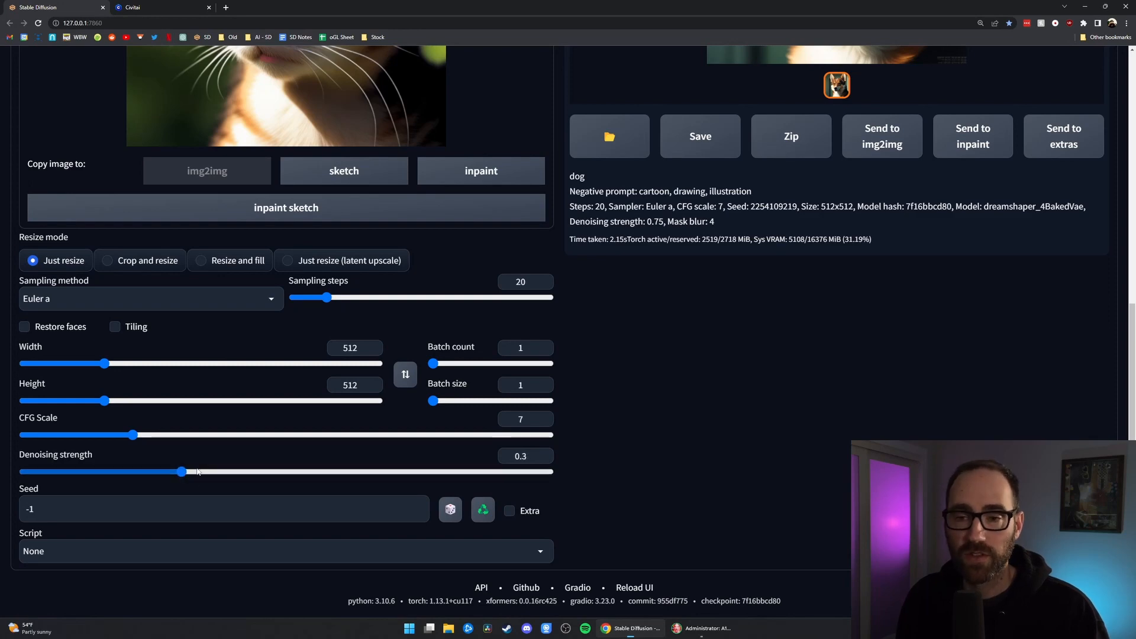
pyautogui.scroll(8, 332, 452)
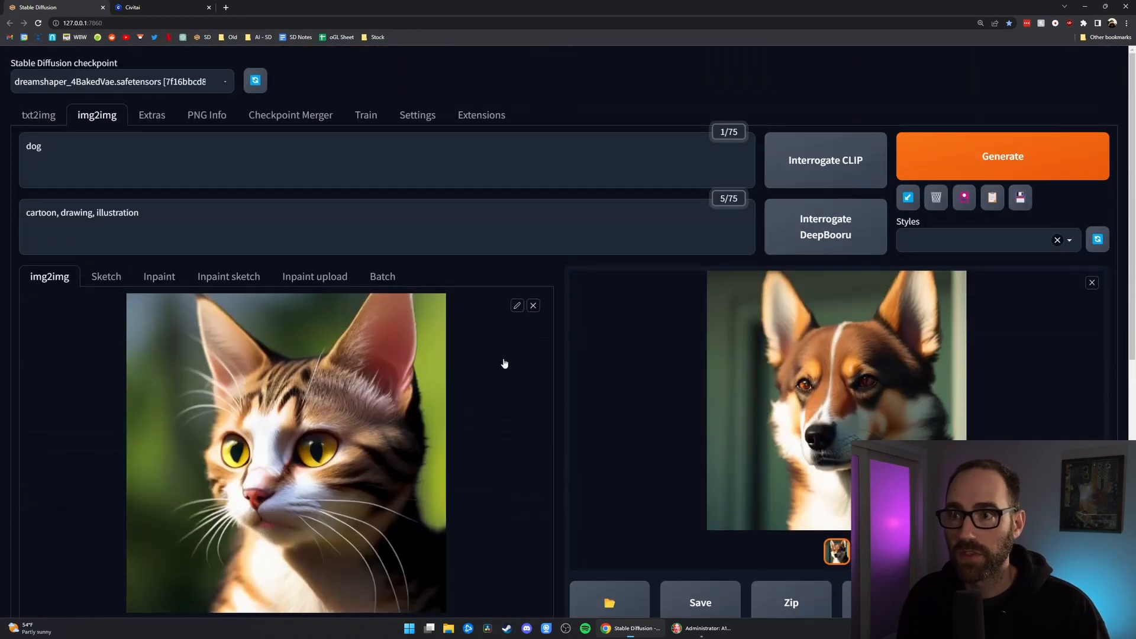
pyautogui.click(958, 160)
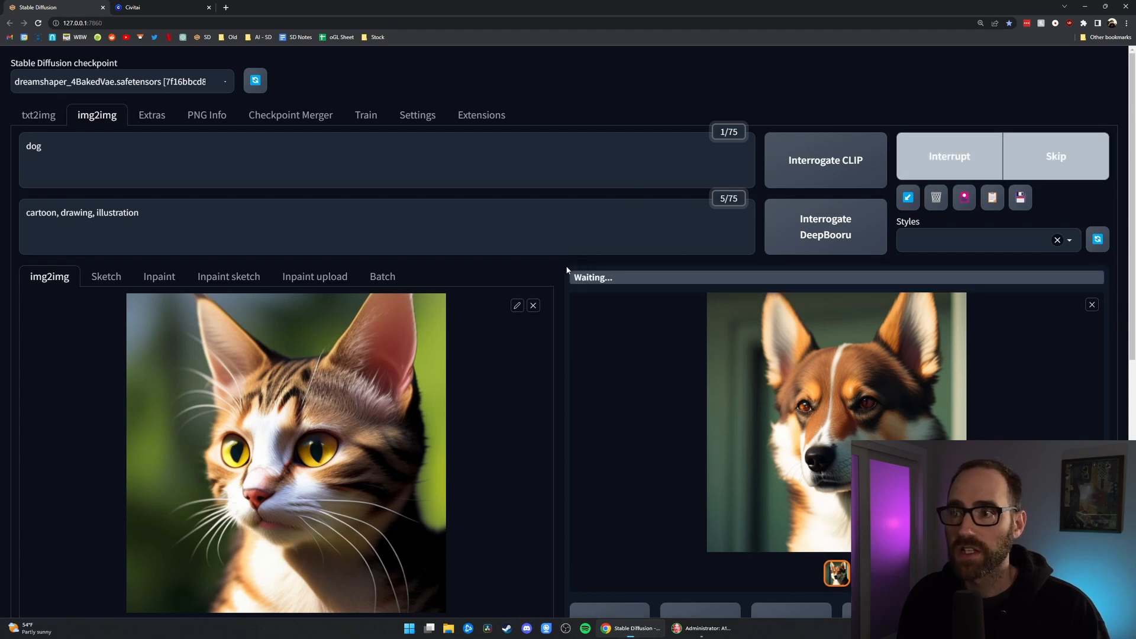
pyautogui.scroll(-2, 558, 265)
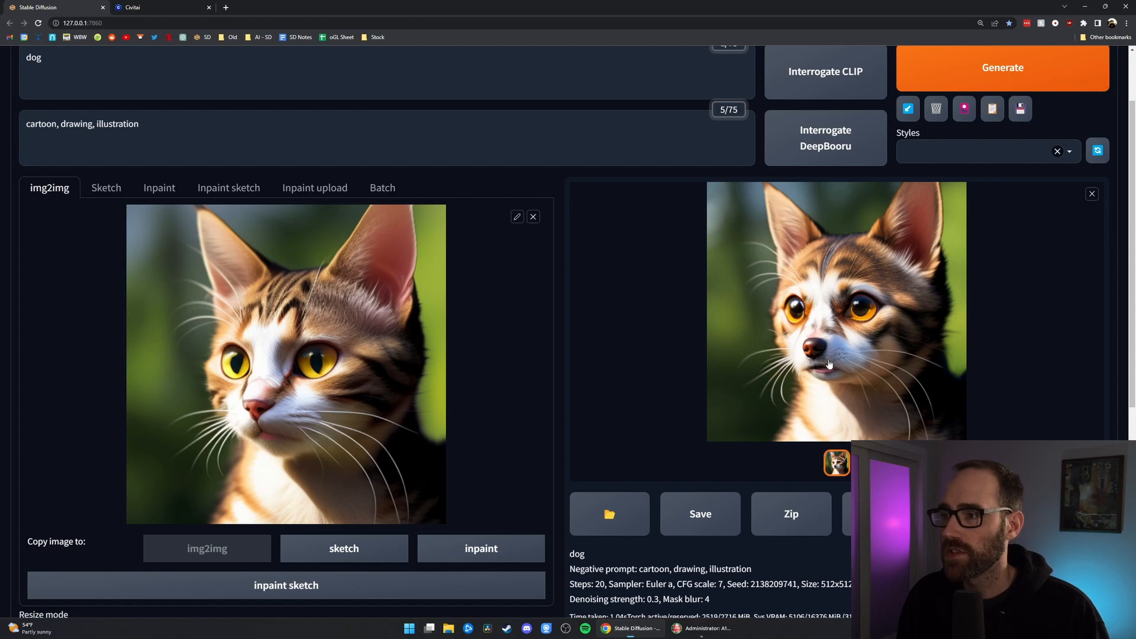
# - Lower the denoising strength to 0.1 and generate another image to compare with the source cat
pyautogui.scroll(-6, 793, 364)
pyautogui.click(76, 471)
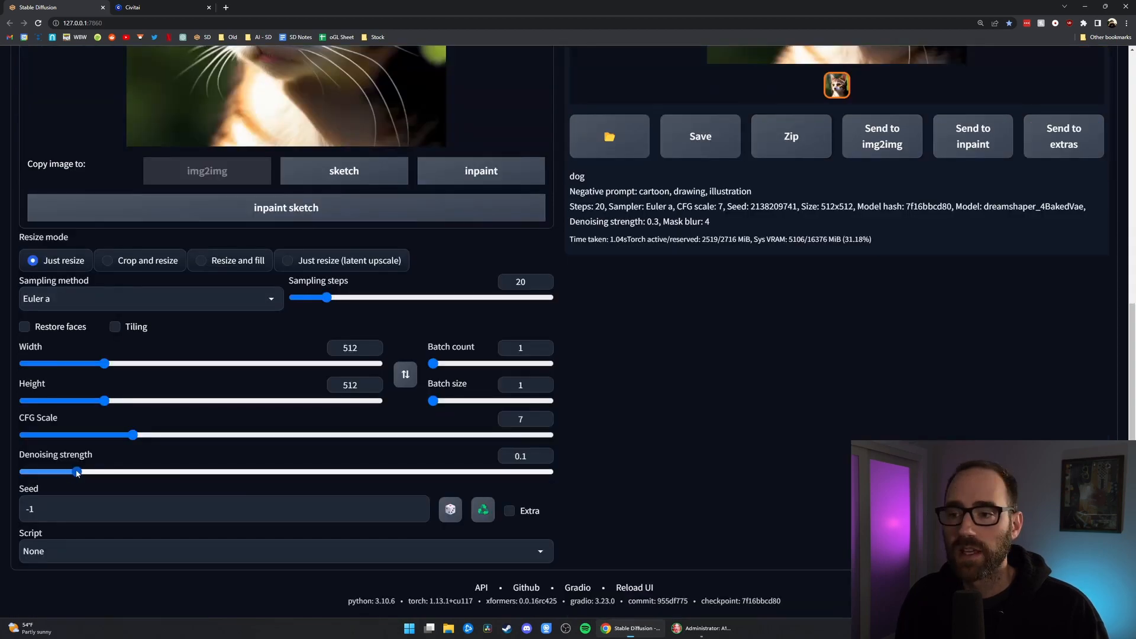
pyautogui.scroll(10, 77, 473)
pyautogui.click(1001, 152)
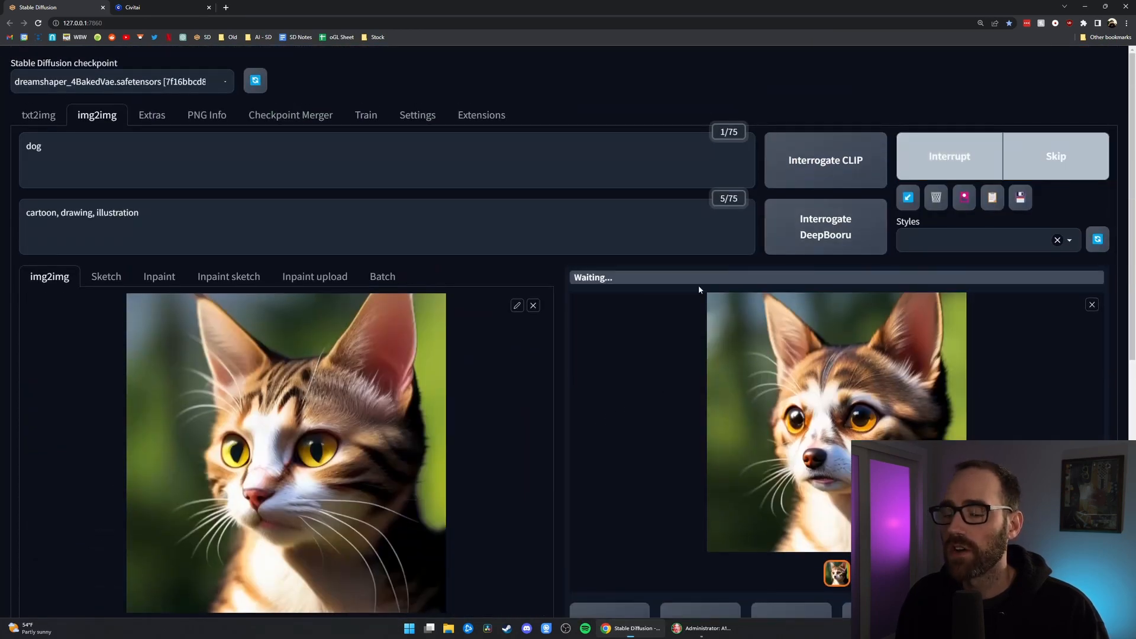
pyautogui.scroll(-2, 699, 290)
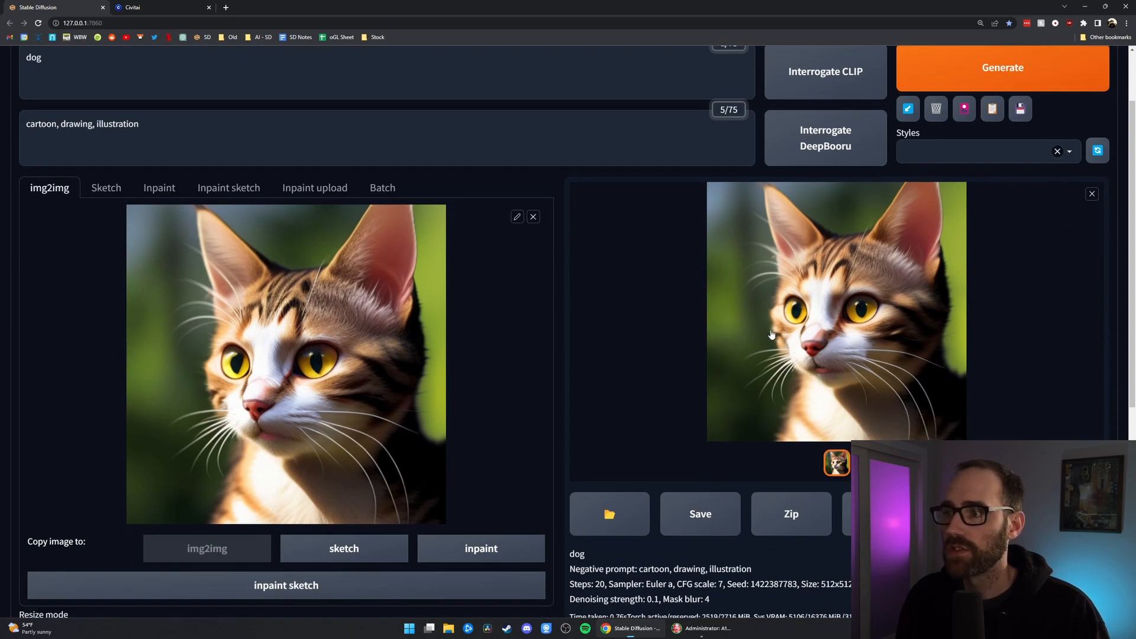
# - Raise the denoising strength to 0.95 and generate a new dog image from the cat picture
pyautogui.scroll(-6, 654, 346)
pyautogui.moveTo(519, 476); pyautogui.dragTo(521, 472)
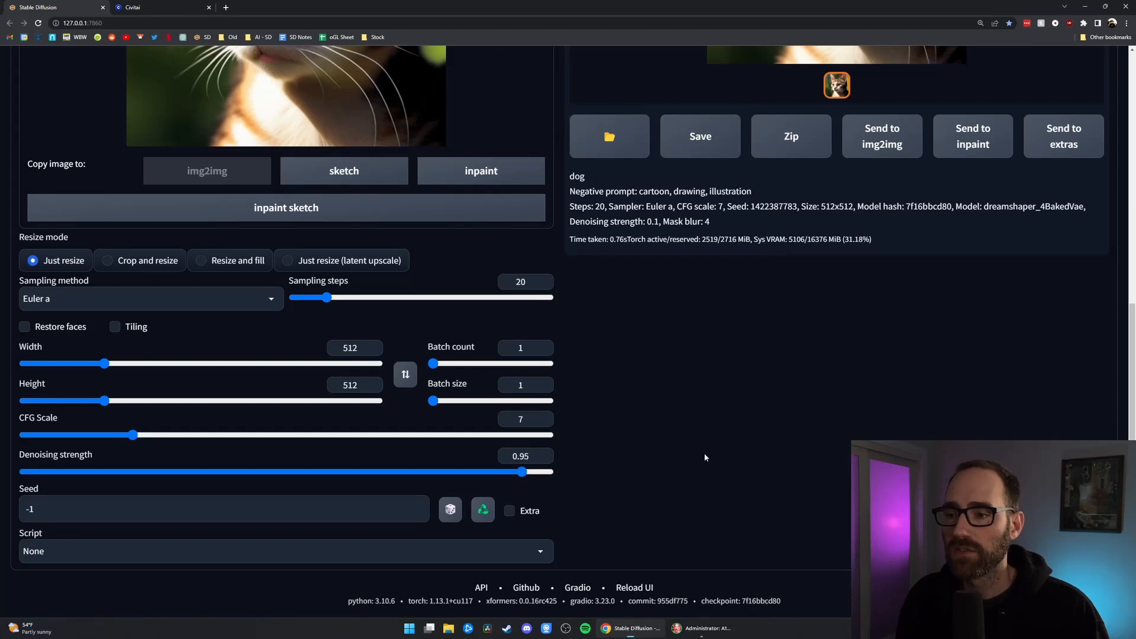
pyautogui.scroll(8, 704, 458)
pyautogui.click(960, 159)
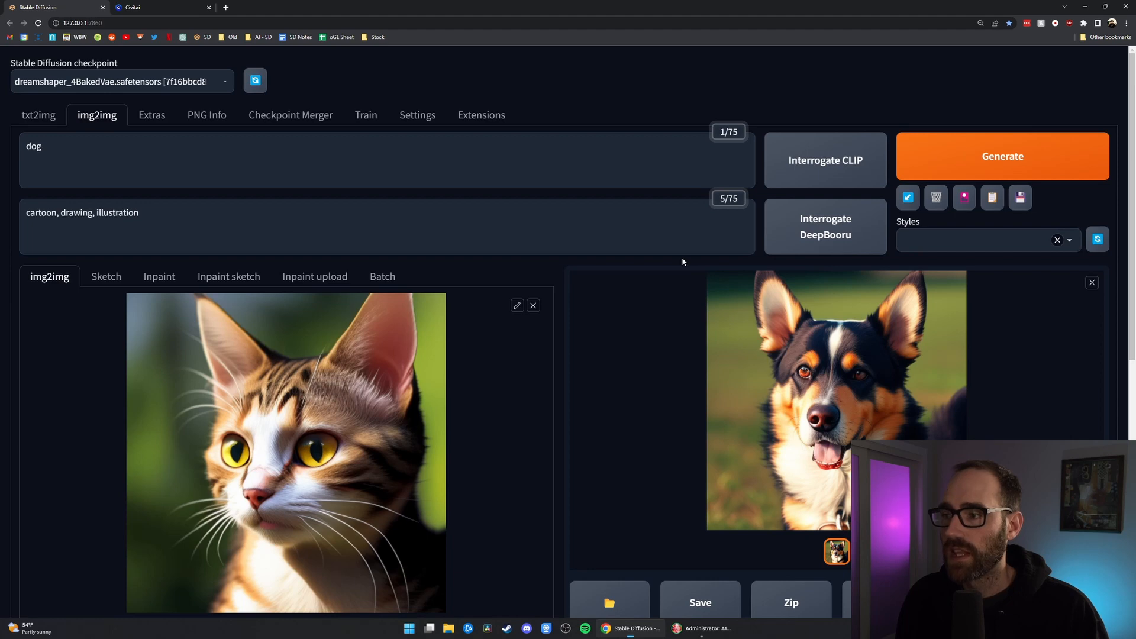
pyautogui.scroll(-1, 682, 261)
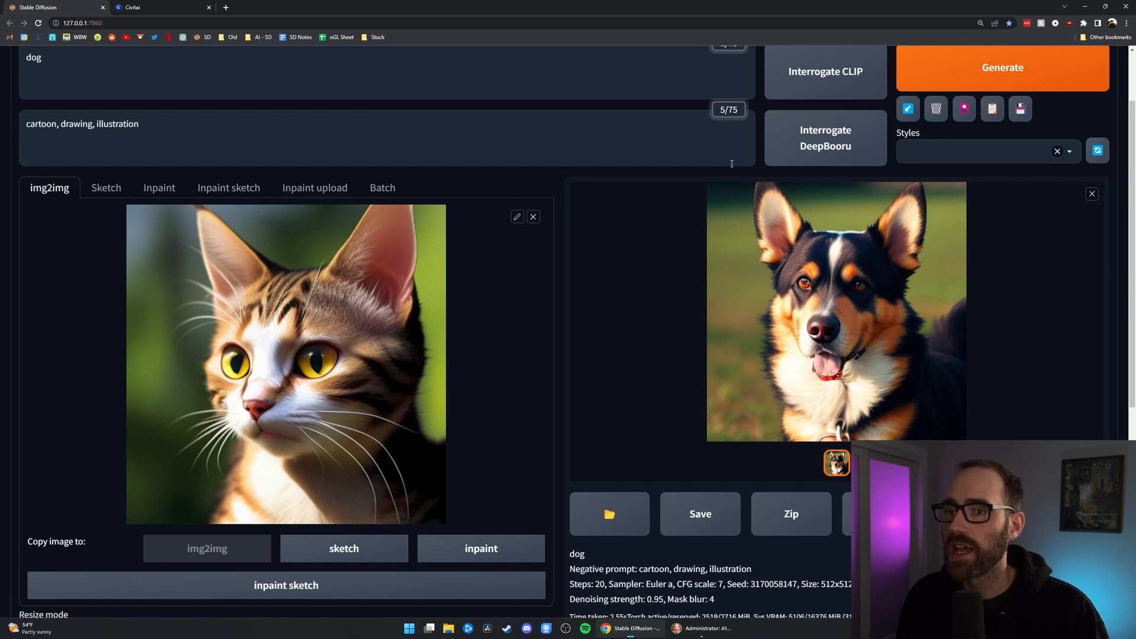
# - Set the denoising strength to the maximum of 1 and generate the dog image with it
pyautogui.scroll(-5, 915, 271)
pyautogui.moveTo(523, 472); pyautogui.dragTo(570, 475)
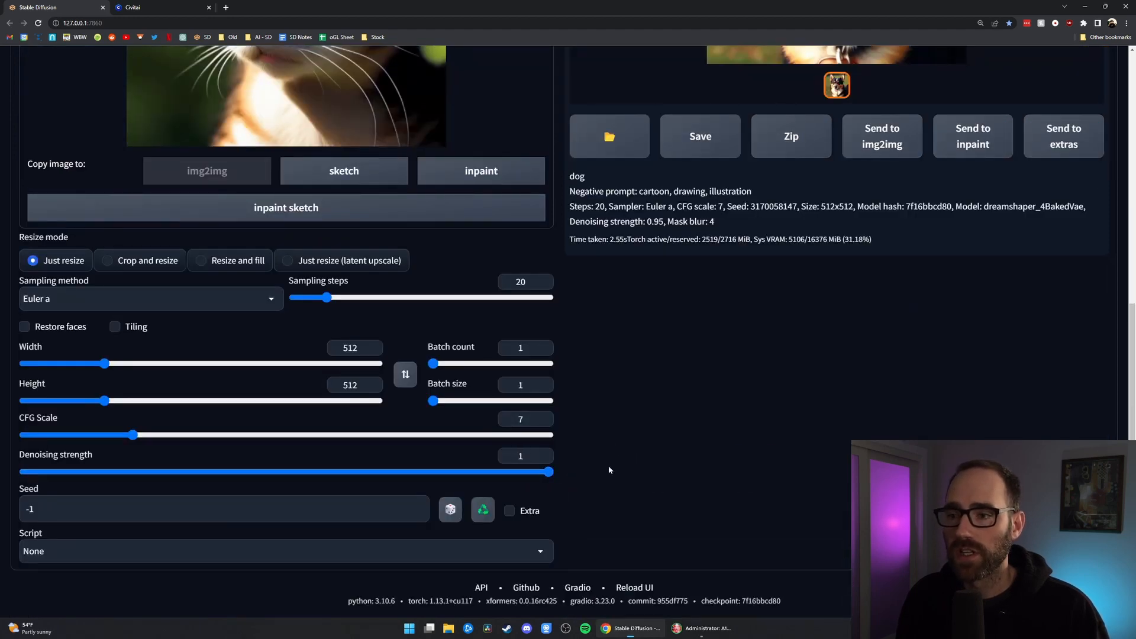
pyautogui.moveTo(547, 476); pyautogui.dragTo(545, 476)
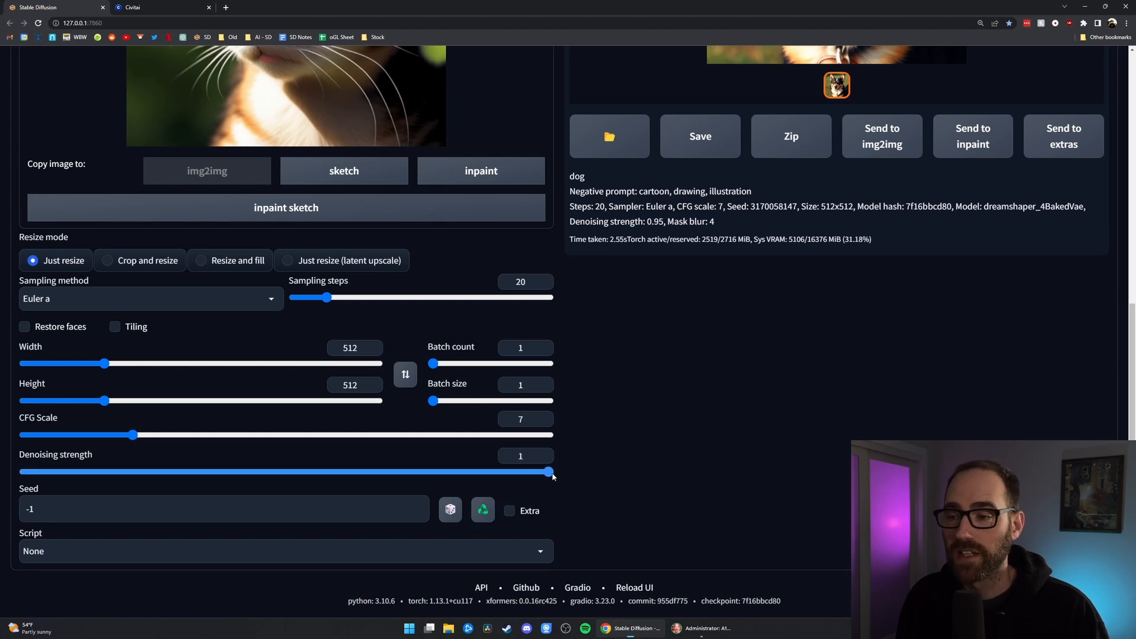
pyautogui.scroll(6, 707, 455)
pyautogui.click(918, 164)
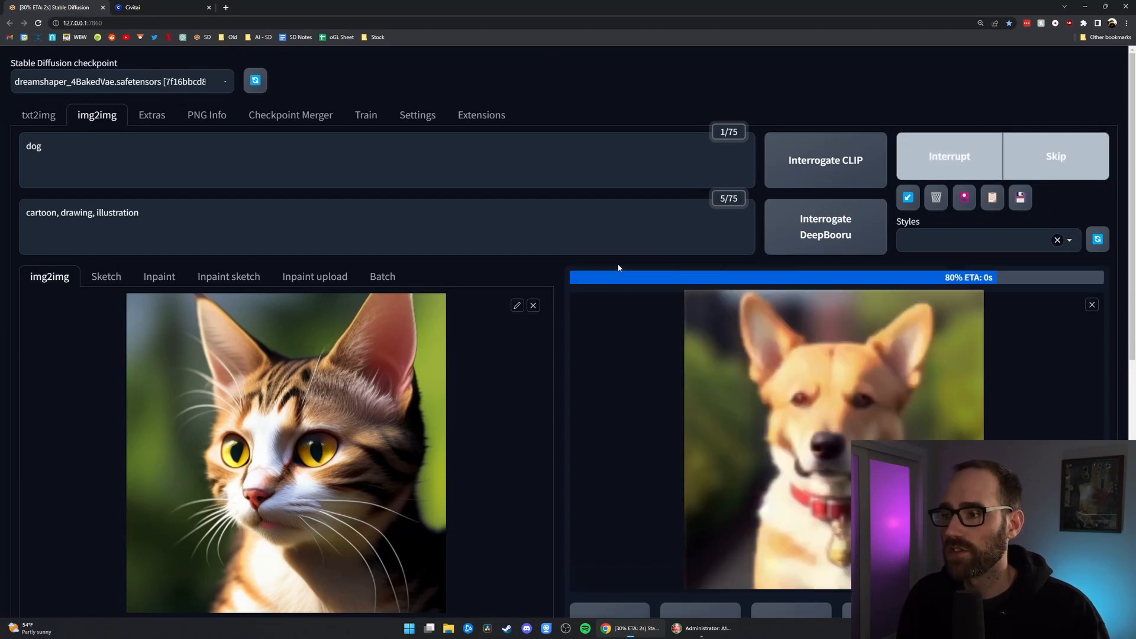
pyautogui.scroll(-2, 618, 266)
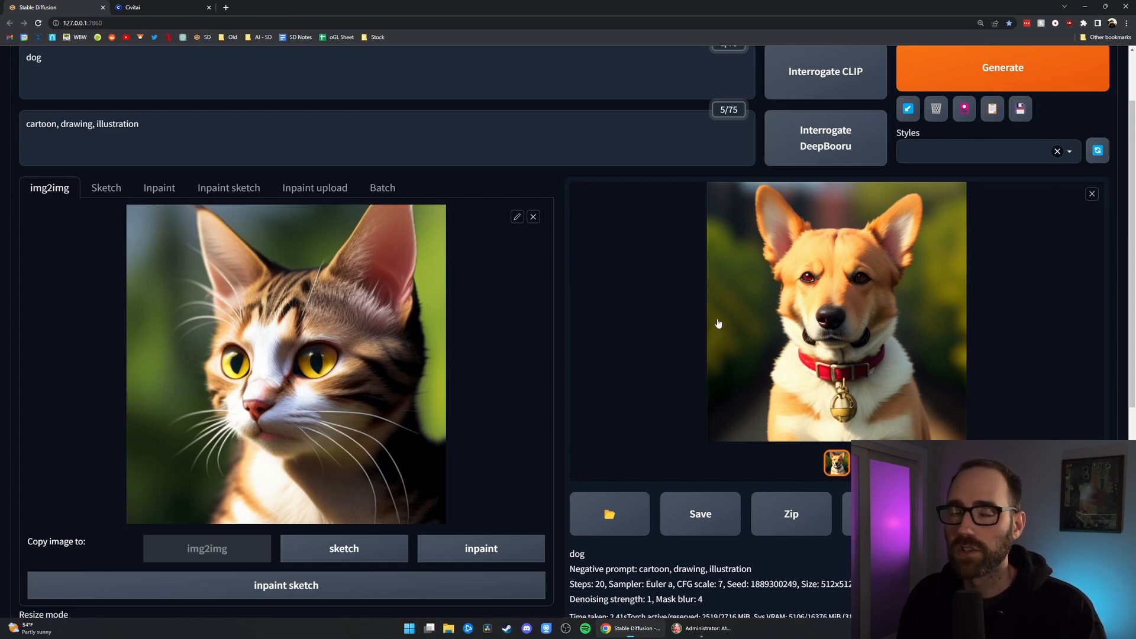
# - Switch img2img to its Sketch mode, ready for a drawn source image
pyautogui.scroll(-6, 567, 331)
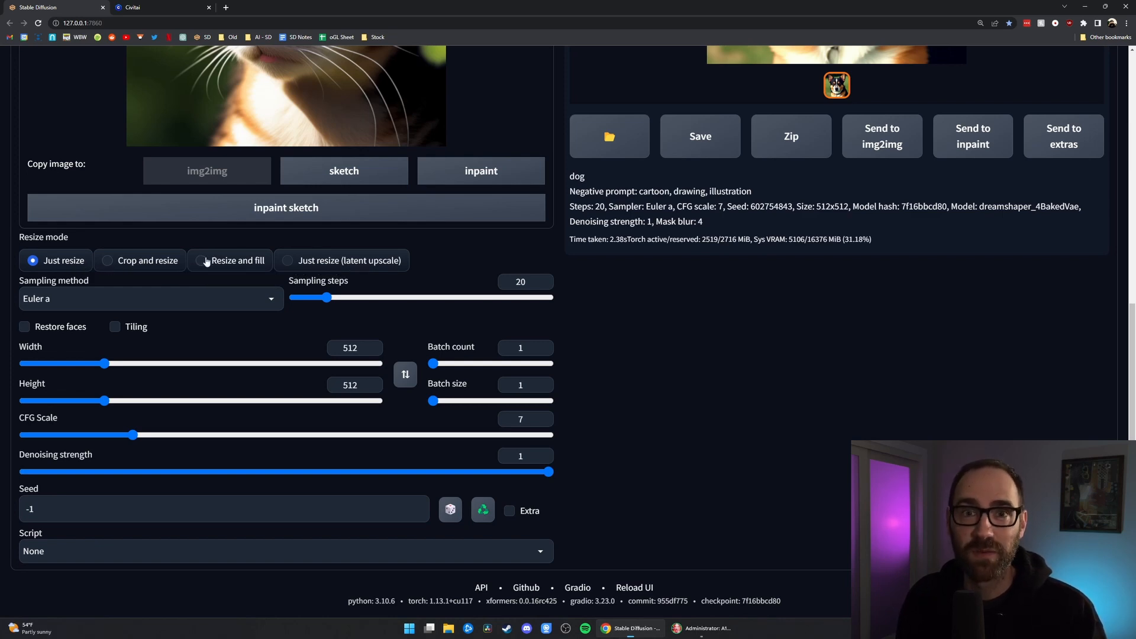
pyautogui.scroll(8, 185, 171)
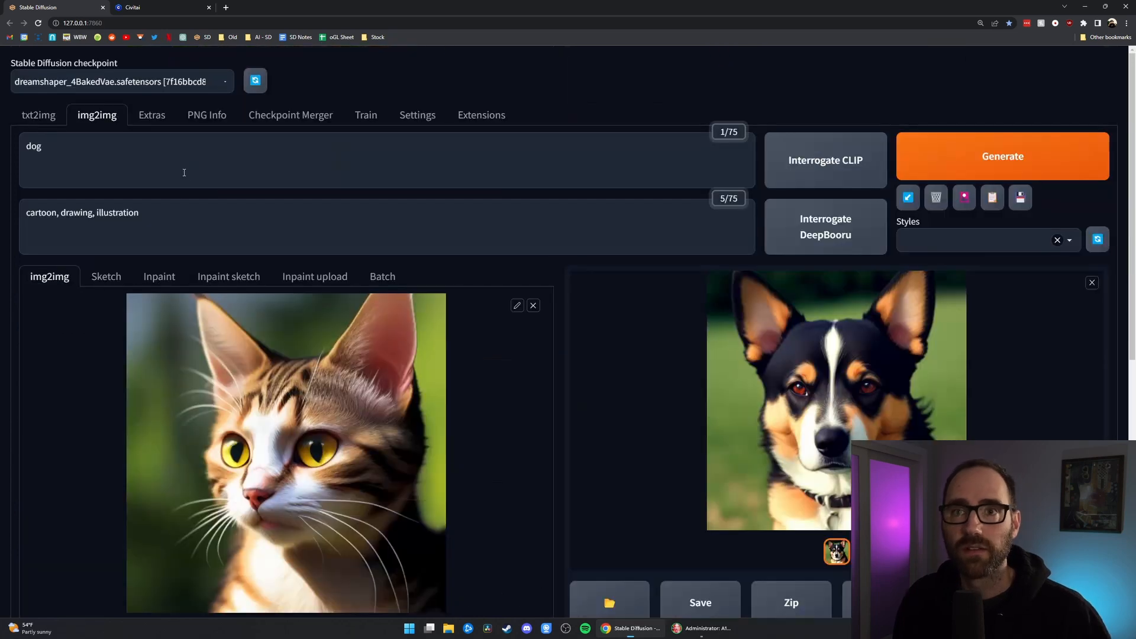
pyautogui.click(106, 278)
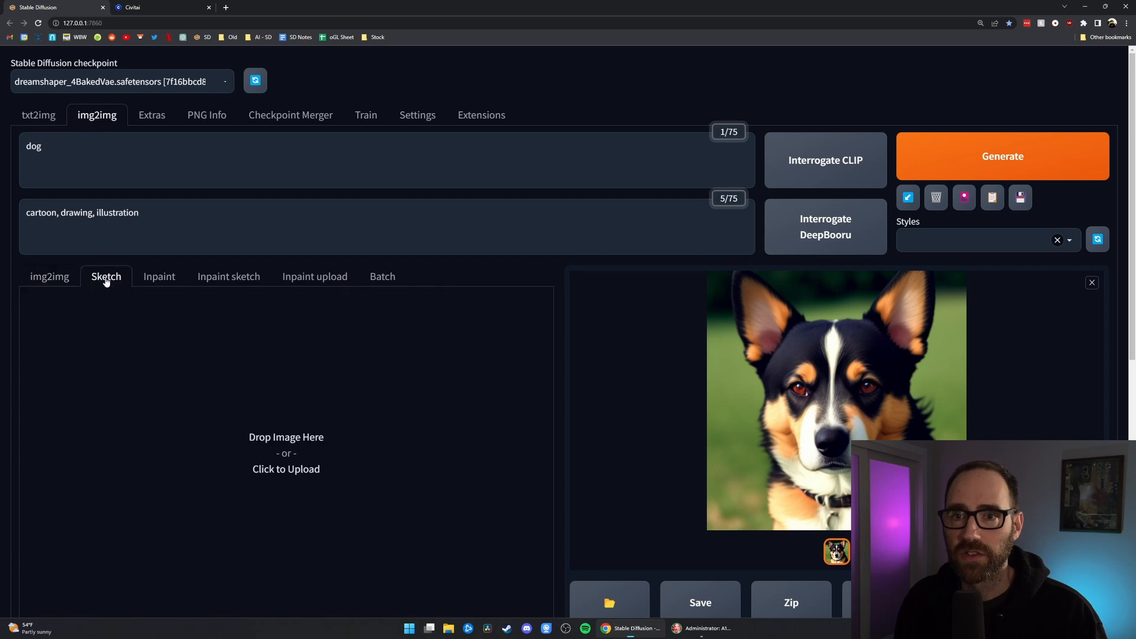
pyautogui.scroll(-1, 372, 330)
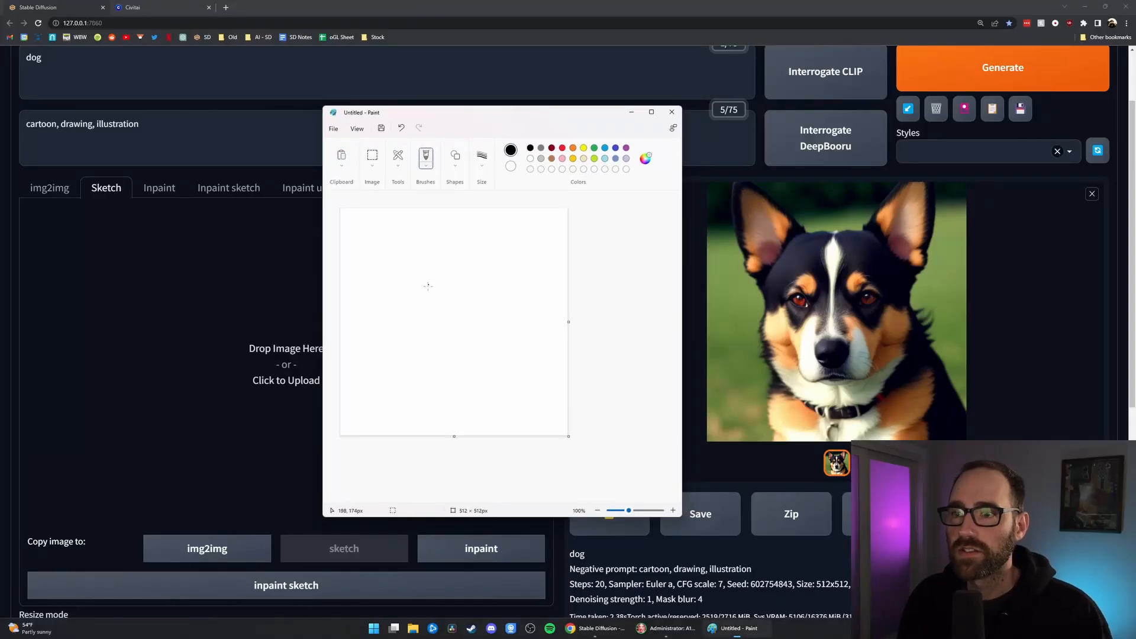
# - Draw a simple black outline of a cat on the blank 512 × 512 px Paint canvas
pyautogui.moveTo(415, 294); pyautogui.dragTo(428, 301)
pyautogui.moveTo(424, 325)
pyautogui.mouseDown()
pyautogui.moveTo(457, 320)
pyautogui.moveTo(460, 337)
pyautogui.moveTo(464, 320)
pyautogui.moveTo(477, 328)
pyautogui.moveTo(468, 309)
pyautogui.moveTo(492, 293)
pyautogui.moveTo(435, 291)
pyautogui.mouseUp()
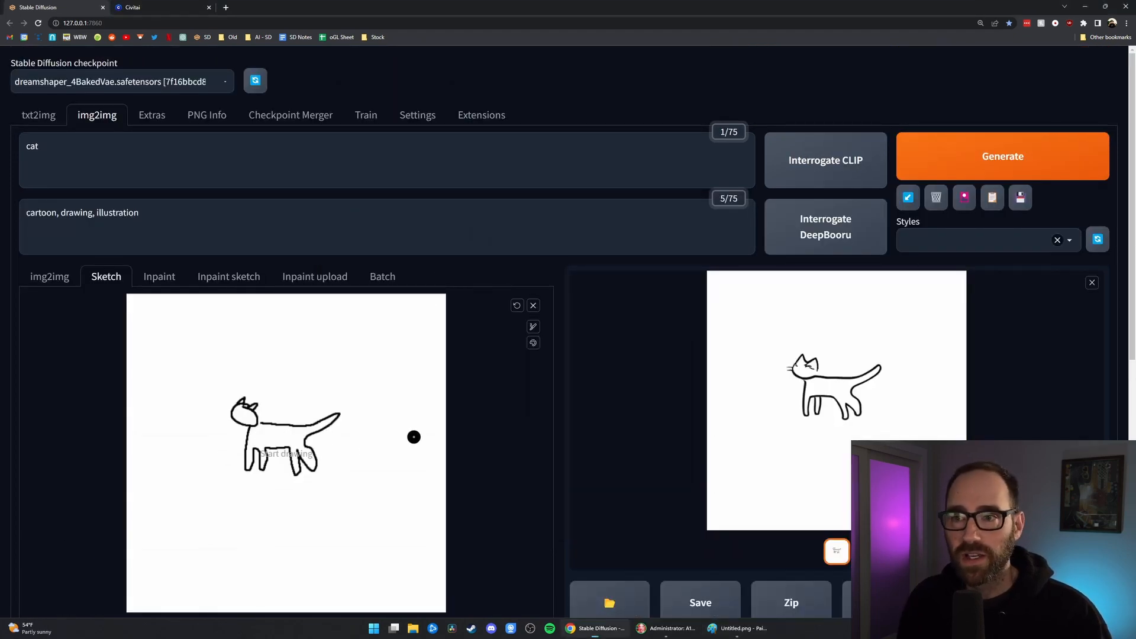
# - Check the denoising strength used for the sketched cat and view the generated image enlarged
pyautogui.scroll(-3, 413, 439)
pyautogui.scroll(-4, 413, 233)
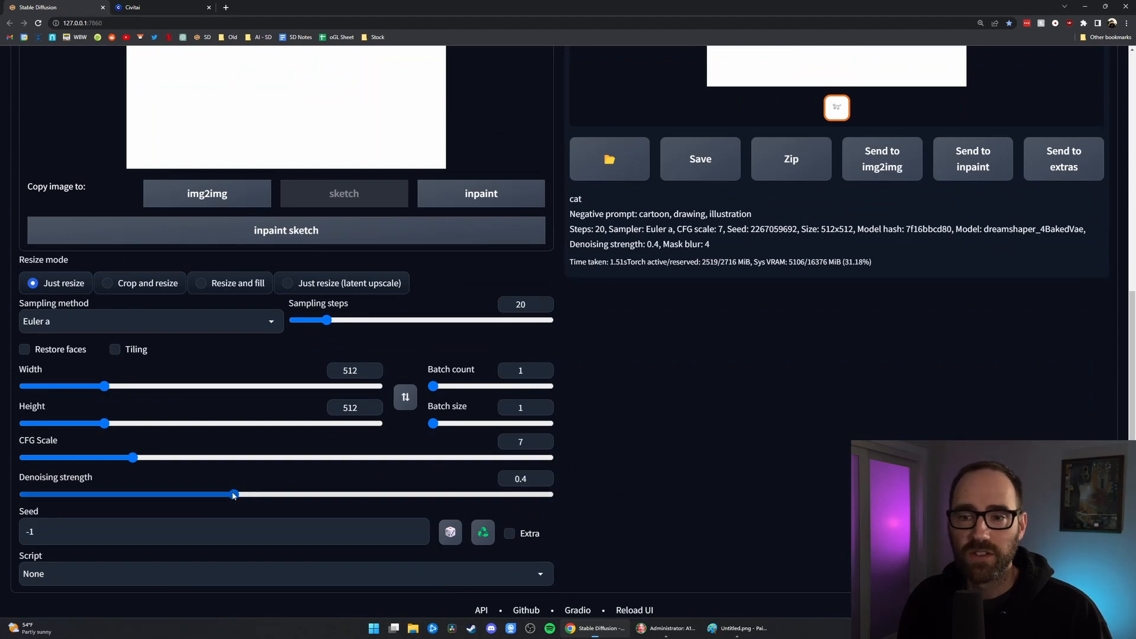
pyautogui.scroll(8, 281, 505)
pyautogui.click(798, 426)
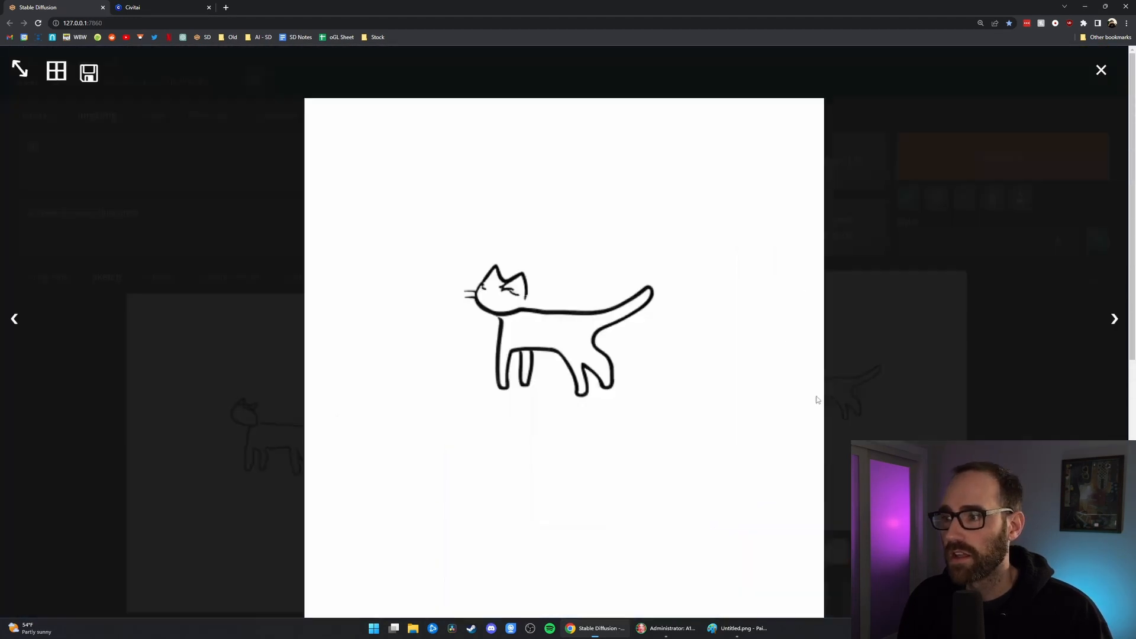
pyautogui.click(914, 374)
# - Paint a bright green (RGB 77, 255, 0) horizontal stripe beneath the sketched cat and generate an image from it
pyautogui.click(533, 343)
pyautogui.click(517, 347)
pyautogui.moveTo(568, 459); pyautogui.dragTo(610, 459)
pyautogui.moveTo(630, 361); pyautogui.dragTo(645, 353)
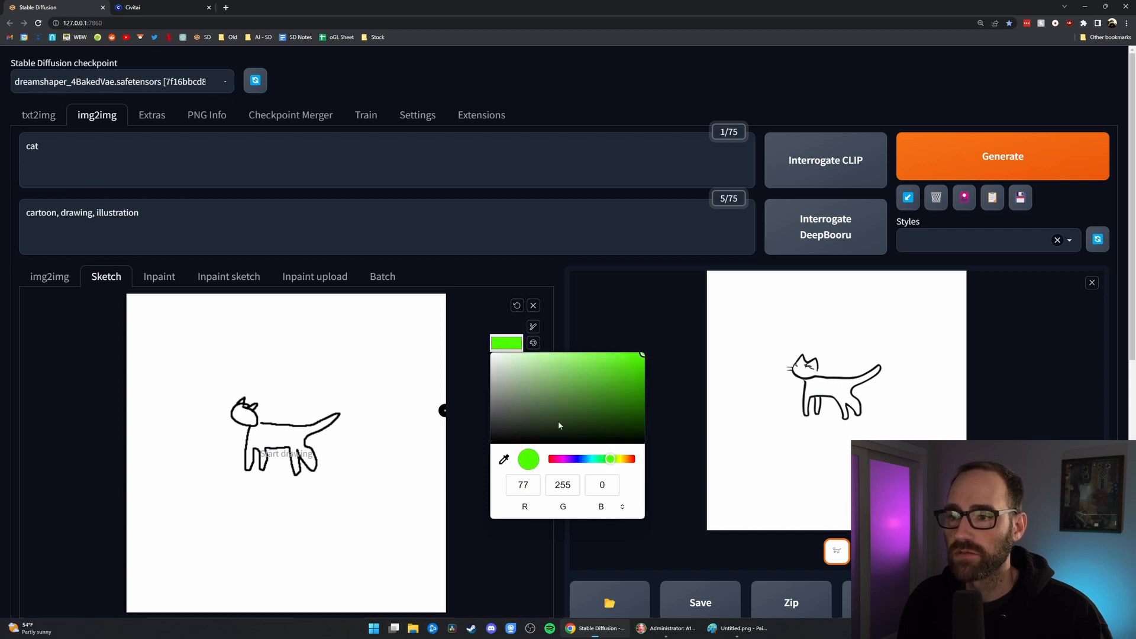
pyautogui.click(130, 487)
pyautogui.moveTo(129, 486); pyautogui.dragTo(447, 490)
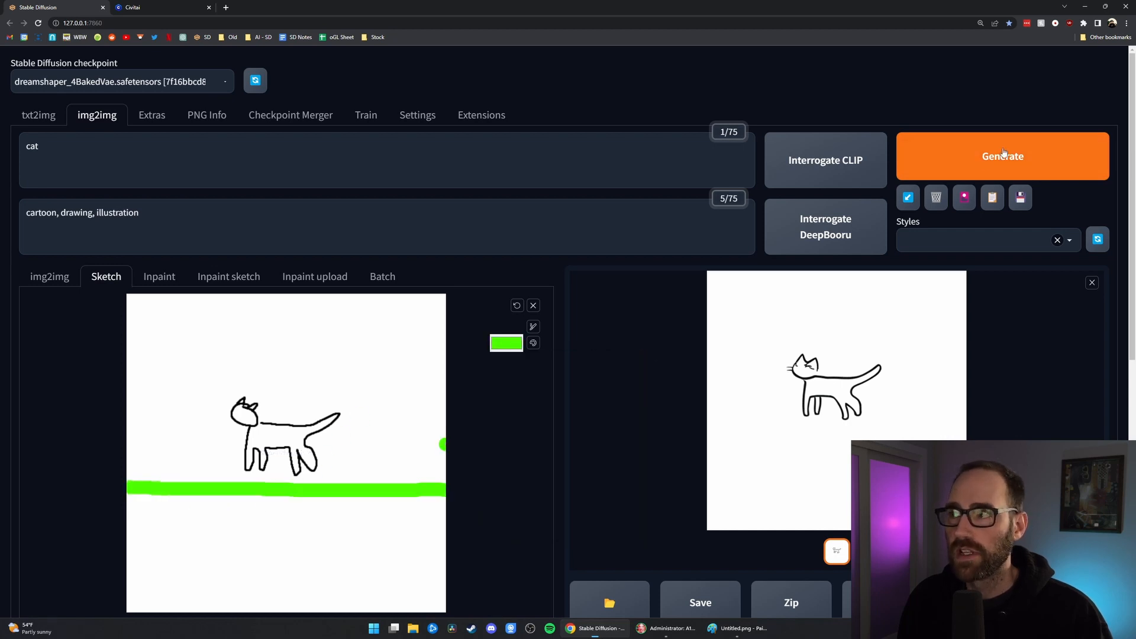
pyautogui.click(1002, 154)
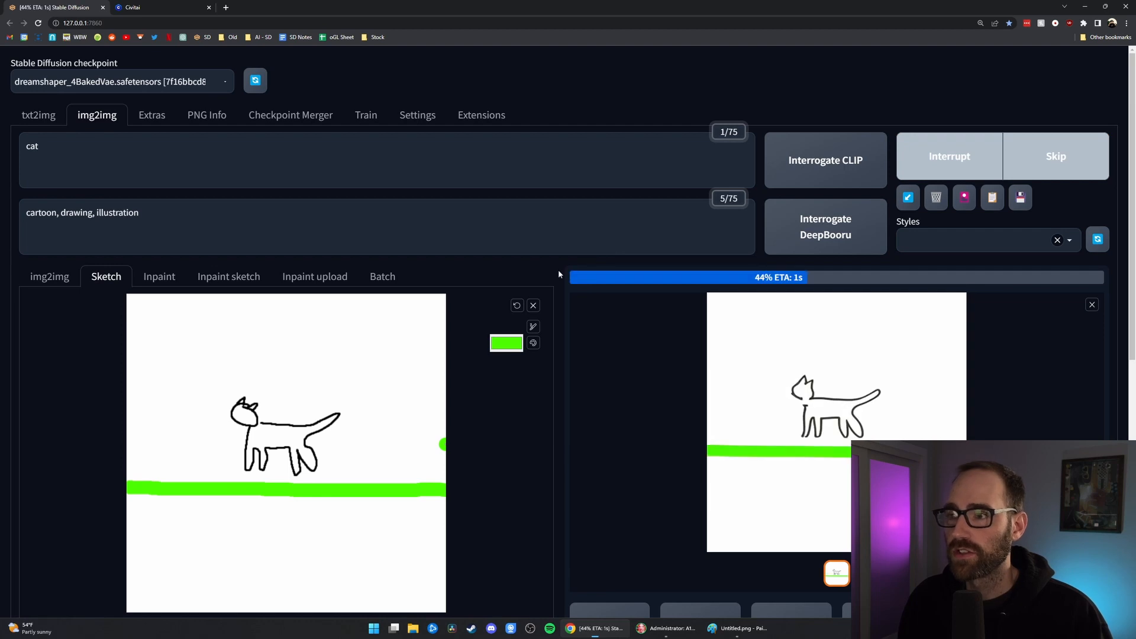
# - Extend the prompt to "cat standing on grass", generate the image, and view it enlarged
pyautogui.click(231, 160)
pyautogui.write('st')
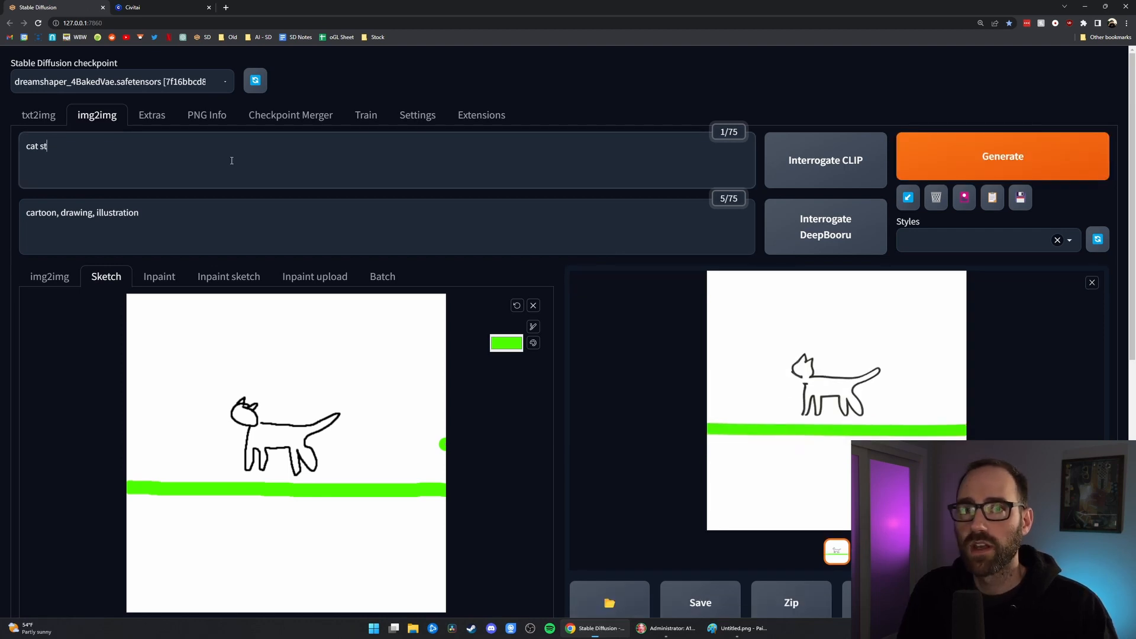
pyautogui.write('anding on grass')
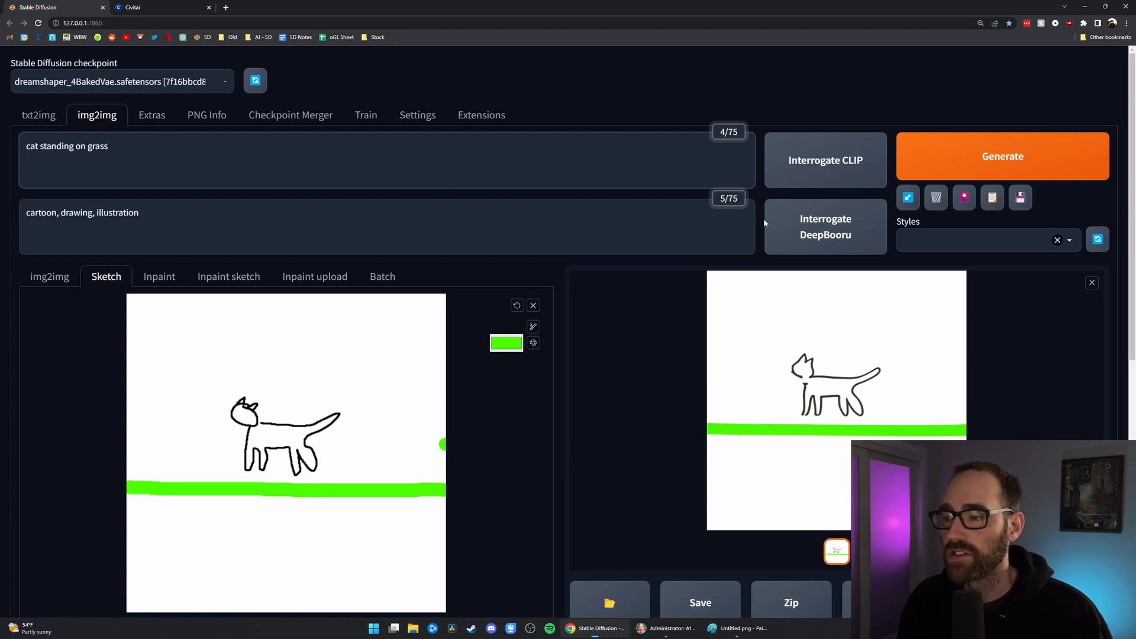
pyautogui.click(958, 159)
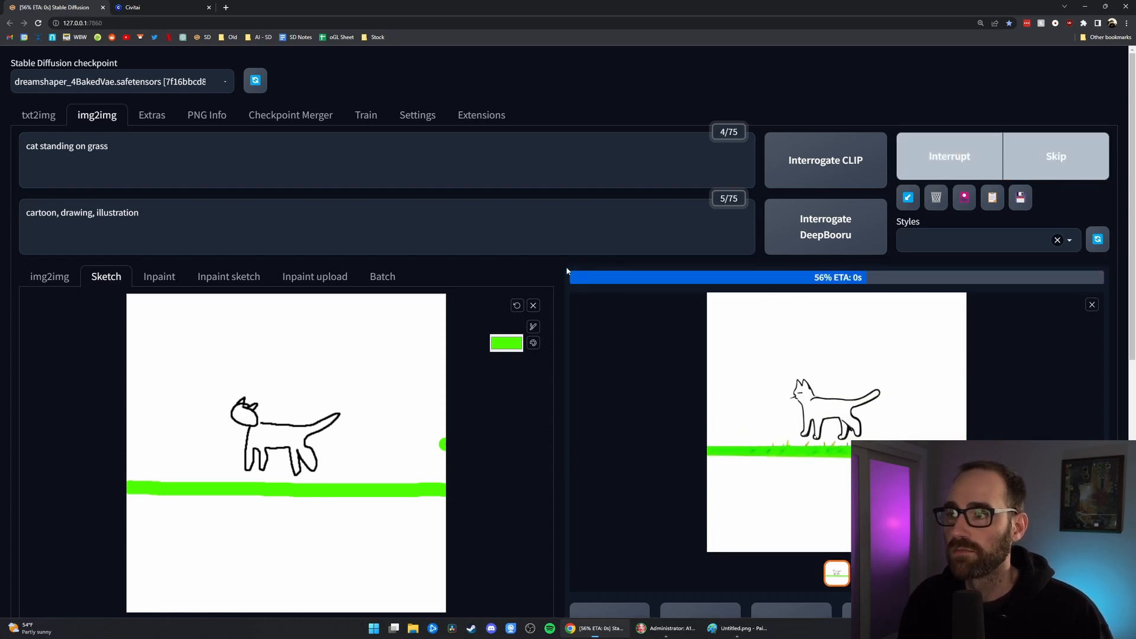
pyautogui.click(792, 405)
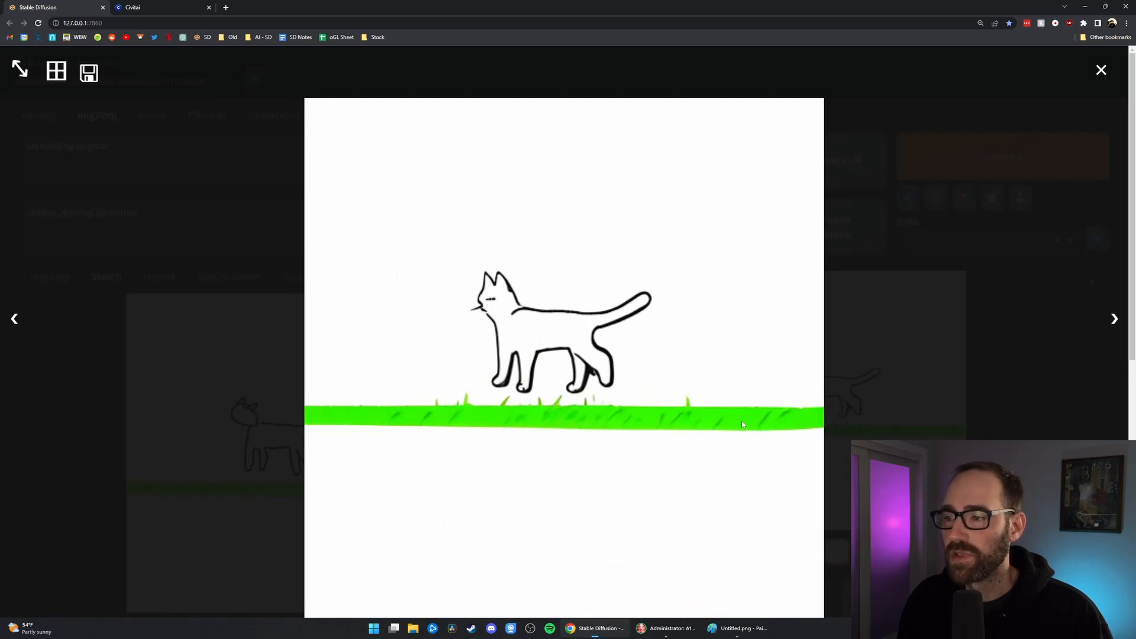
pyautogui.click(927, 381)
# - Raise the denoising strength to 0.5 and generate the cat on grass again
pyautogui.scroll(-6, 588, 337)
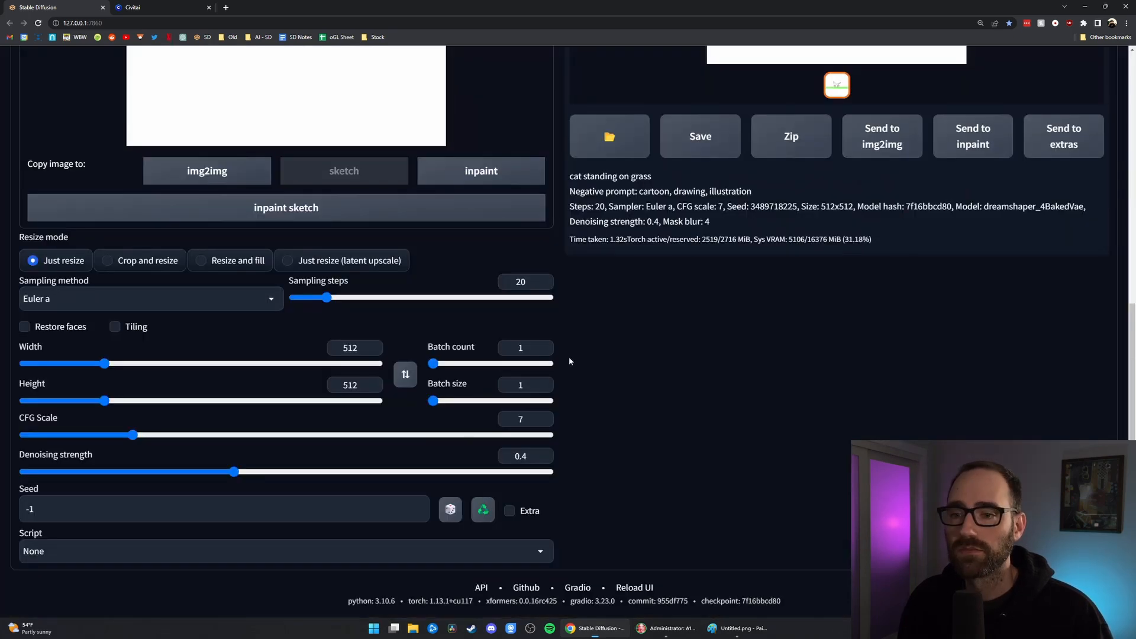
pyautogui.moveTo(233, 471); pyautogui.dragTo(286, 471)
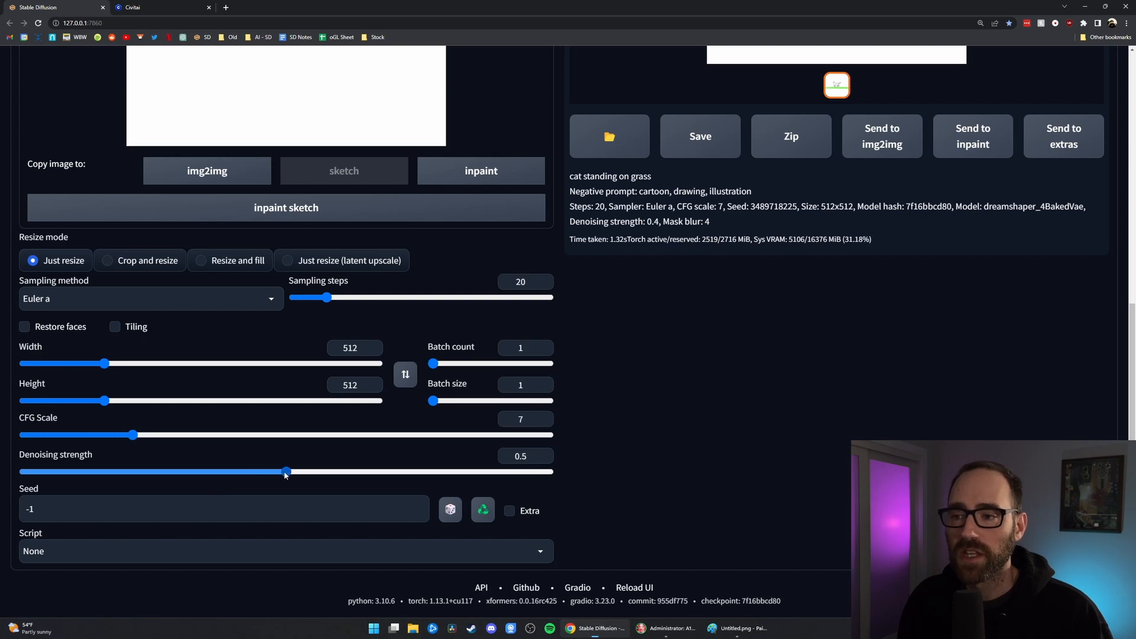
pyautogui.scroll(8, 477, 459)
pyautogui.click(953, 166)
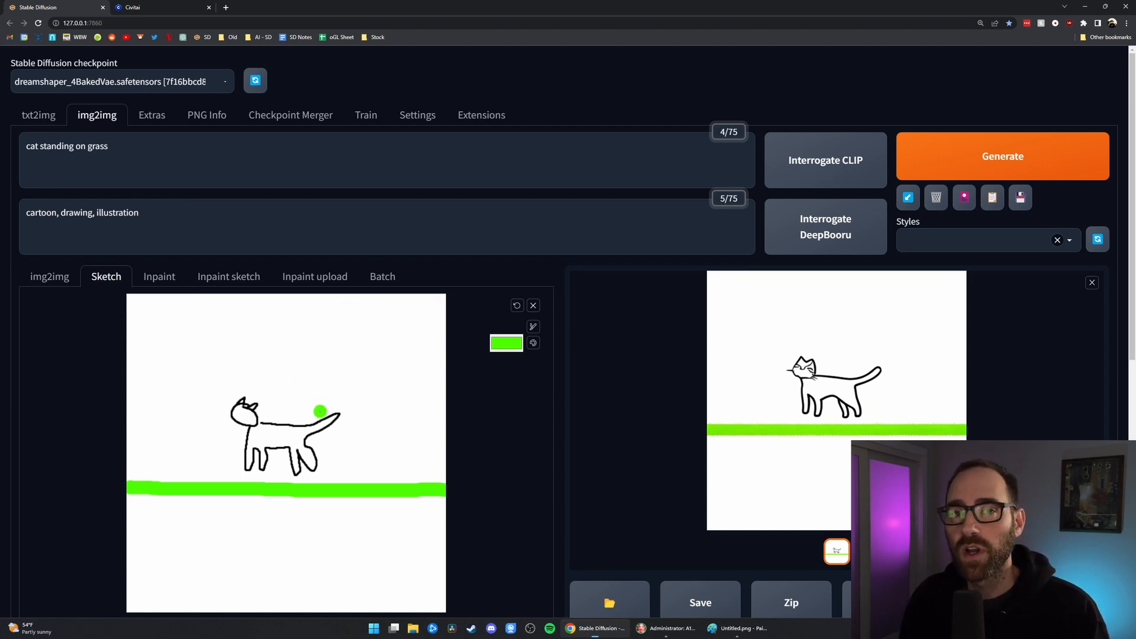
# - Set the denoising strength to 0.7, generate another cat on grass from the sketch, and review the result with its settings
pyautogui.scroll(-5, 342, 420)
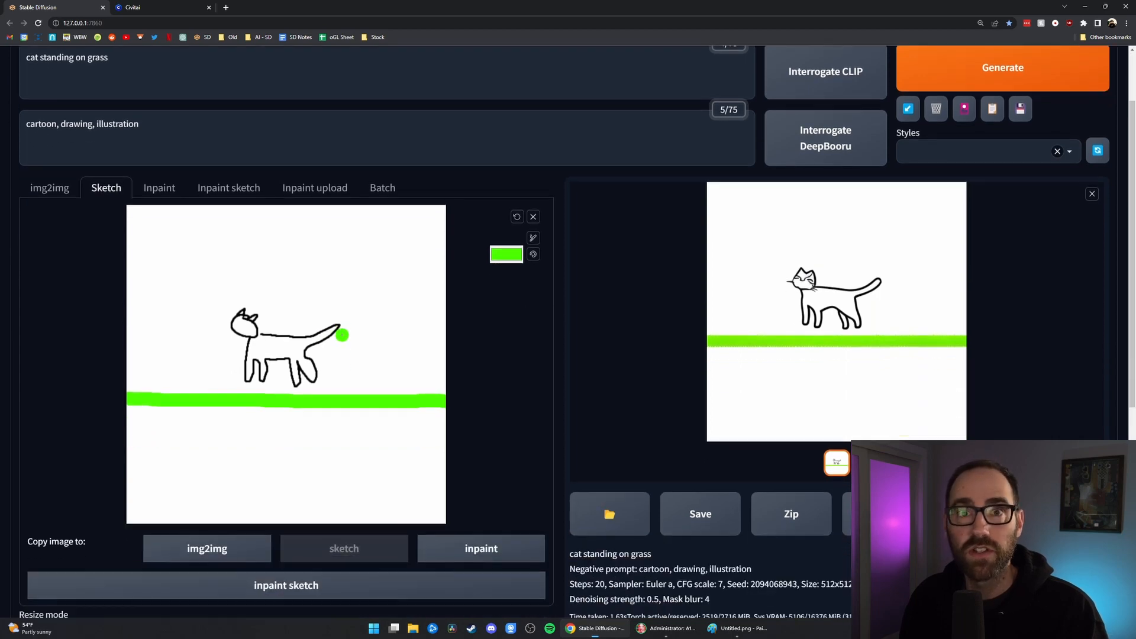
pyautogui.scroll(-3, 342, 157)
pyautogui.moveTo(332, 495); pyautogui.dragTo(339, 498)
pyautogui.scroll(8, 698, 395)
pyautogui.click(1006, 146)
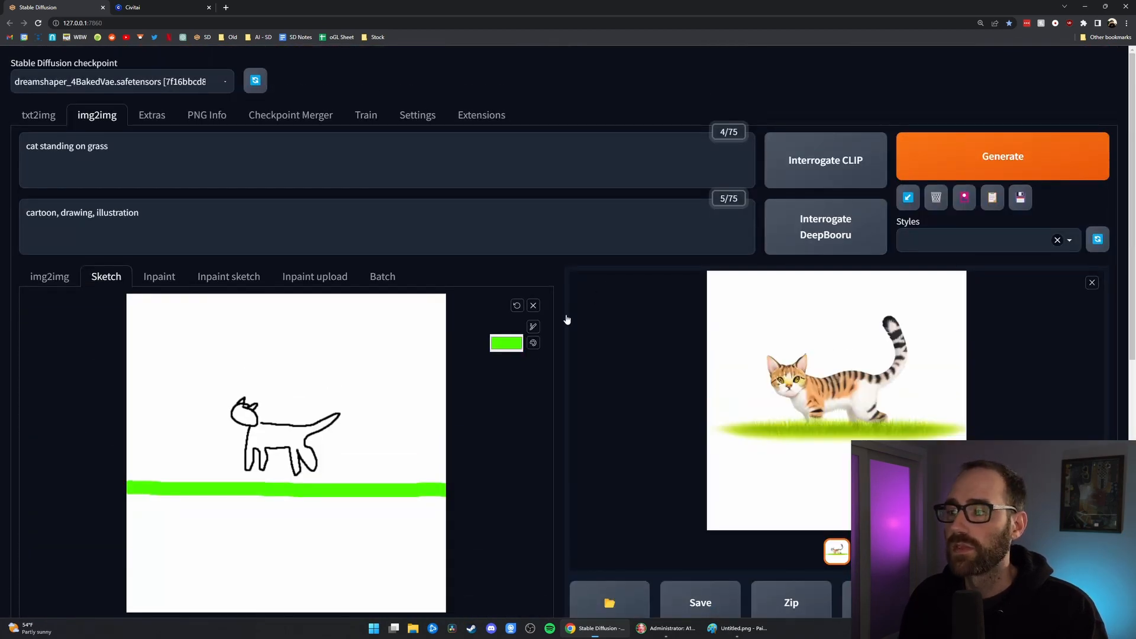
pyautogui.scroll(-8, 565, 337)
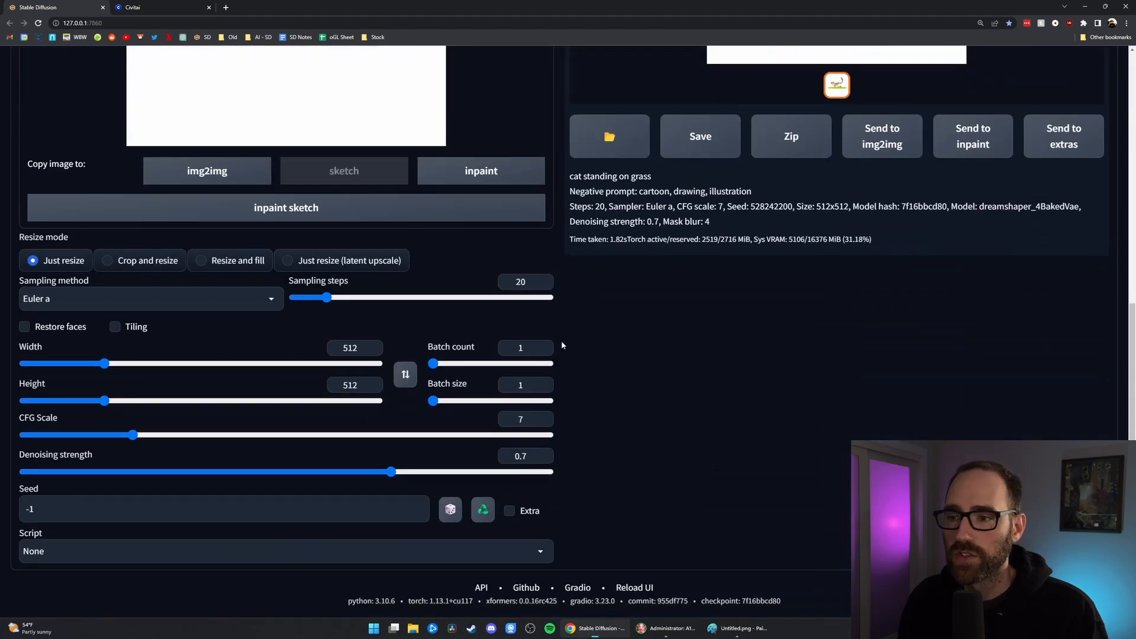
pyautogui.scroll(8, 384, 473)
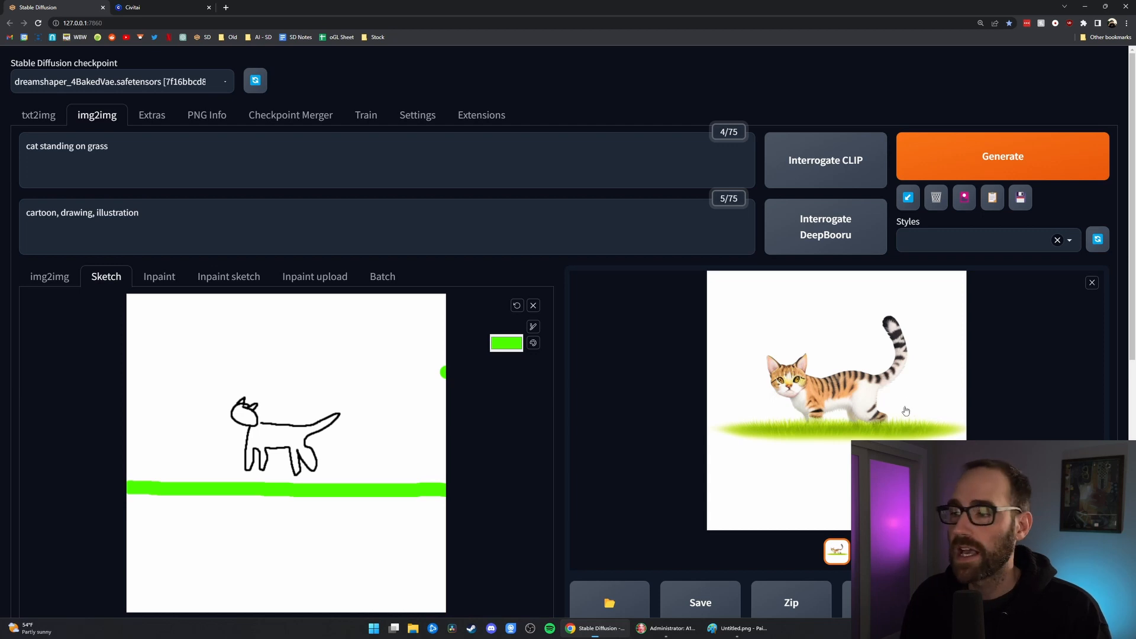
# - Switch img2img to its Inpaint mode
pyautogui.click(159, 277)
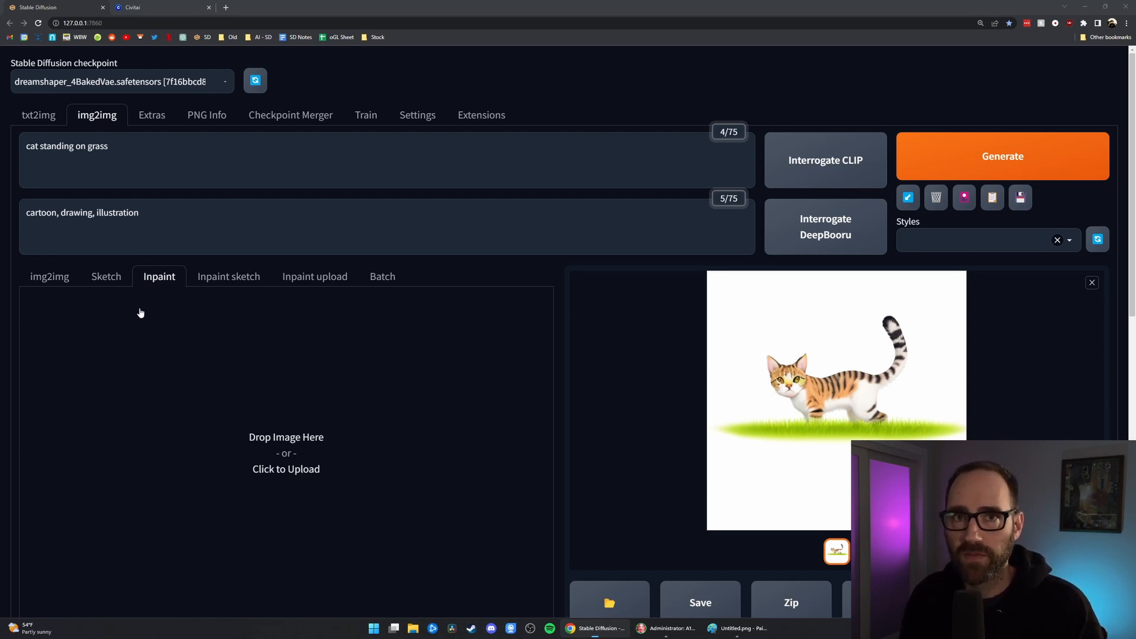
pyautogui.moveTo(661, 451); pyautogui.dragTo(332, 476)
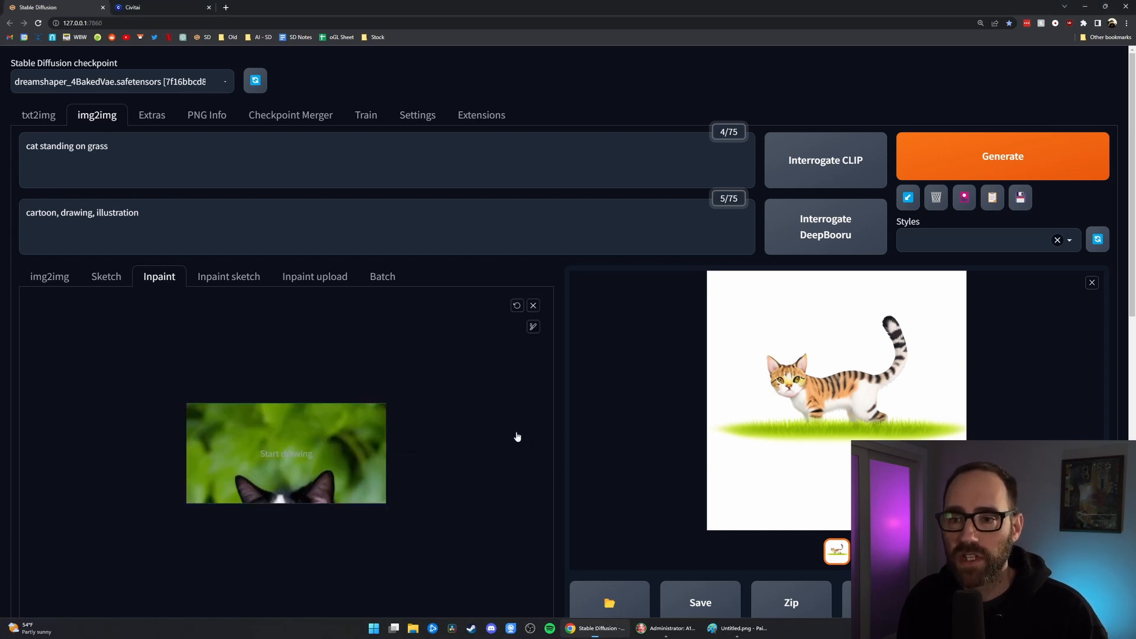
pyautogui.scroll(-3, 517, 437)
pyautogui.click(533, 128)
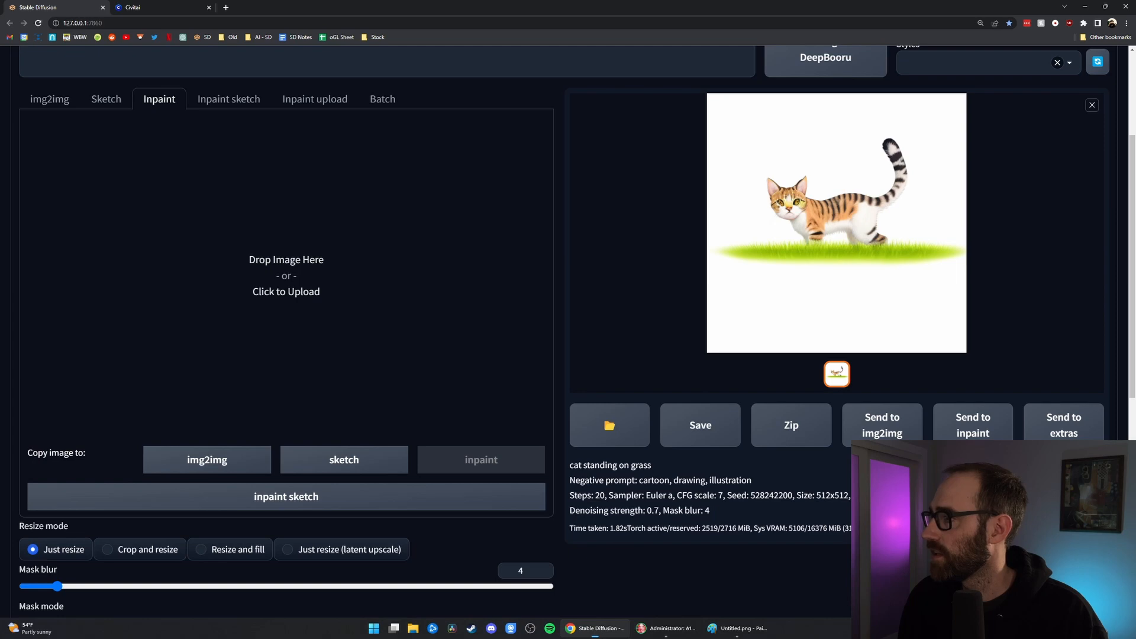
# - Load the full black-and-white cat picture for inpainting and mask a round area on the ledge between the cat and the pot
pyautogui.moveTo(397, 317); pyautogui.dragTo(286, 275)
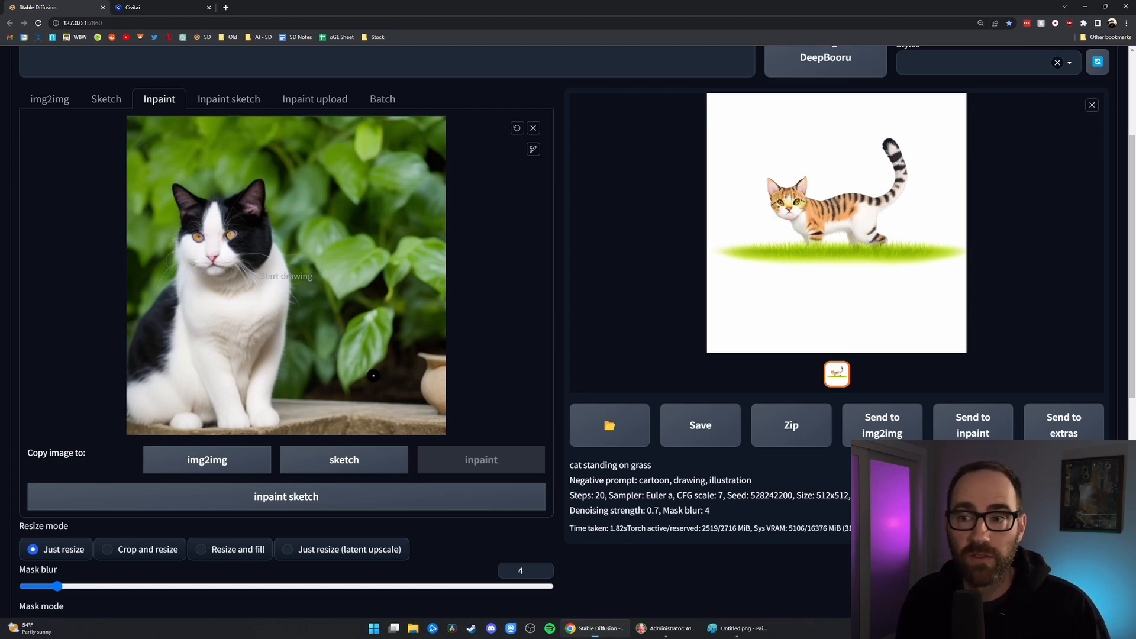
pyautogui.moveTo(376, 357)
pyautogui.mouseDown()
pyautogui.moveTo(360, 355)
pyautogui.moveTo(343, 390)
pyautogui.moveTo(370, 409)
pyautogui.moveTo(393, 384)
pyautogui.moveTo(382, 359)
pyautogui.moveTo(362, 356)
pyautogui.moveTo(356, 390)
pyautogui.moveTo(382, 375)
pyautogui.moveTo(372, 382)
pyautogui.mouseUp()
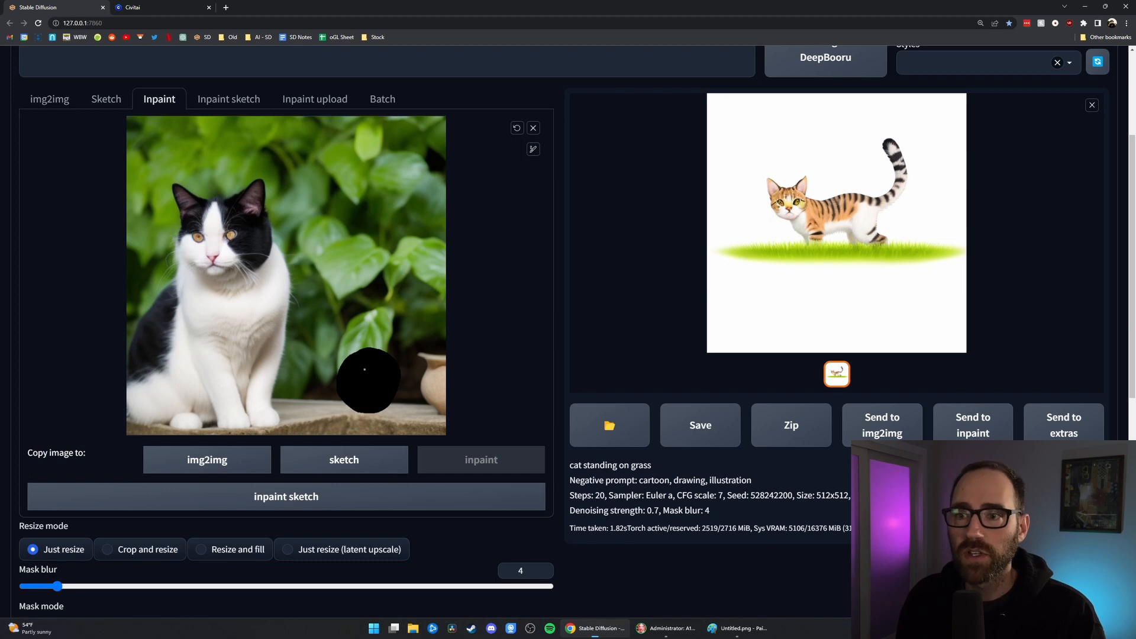
# - Restrict the inpaint area to Only masked and raise the denoising strength to 0.95
pyautogui.scroll(-7, 392, 354)
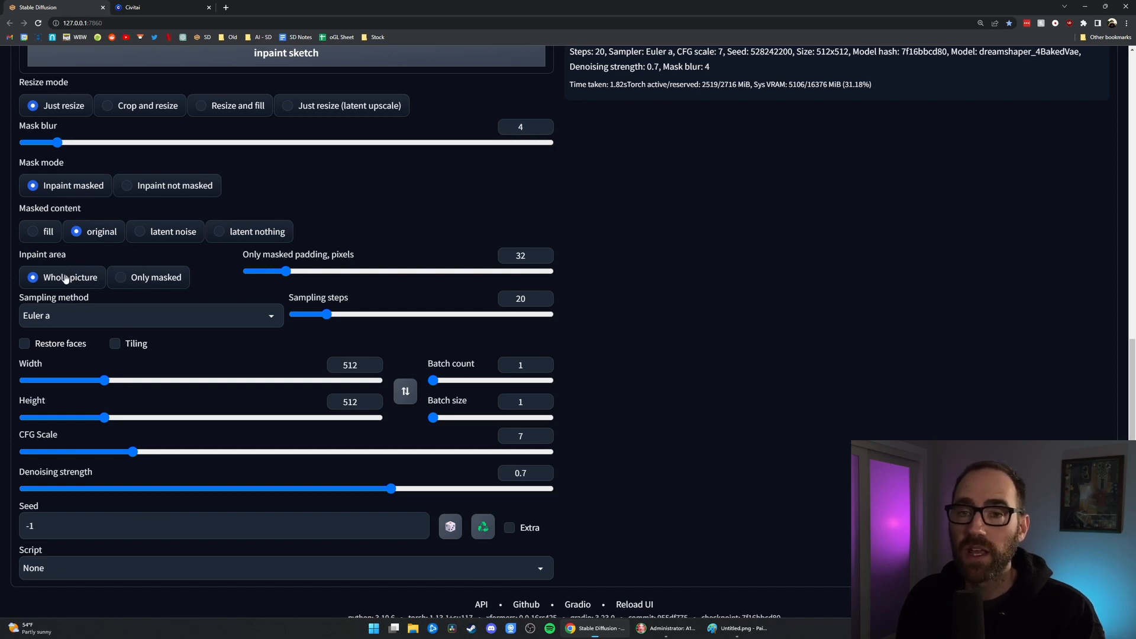
pyautogui.click(138, 279)
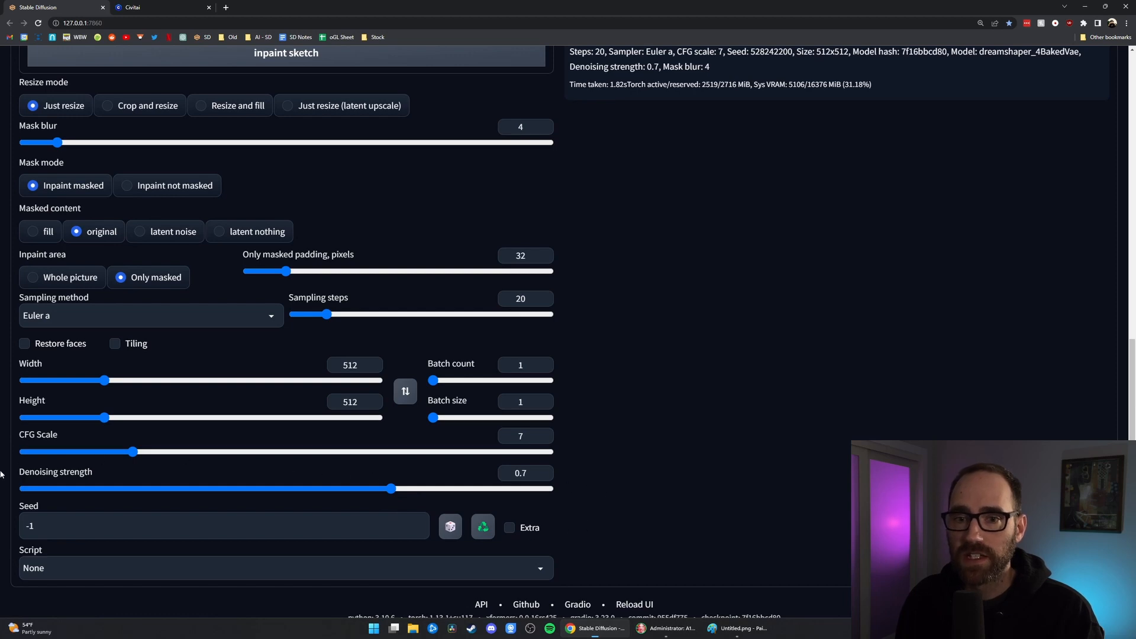
pyautogui.scroll(6, 569, 487)
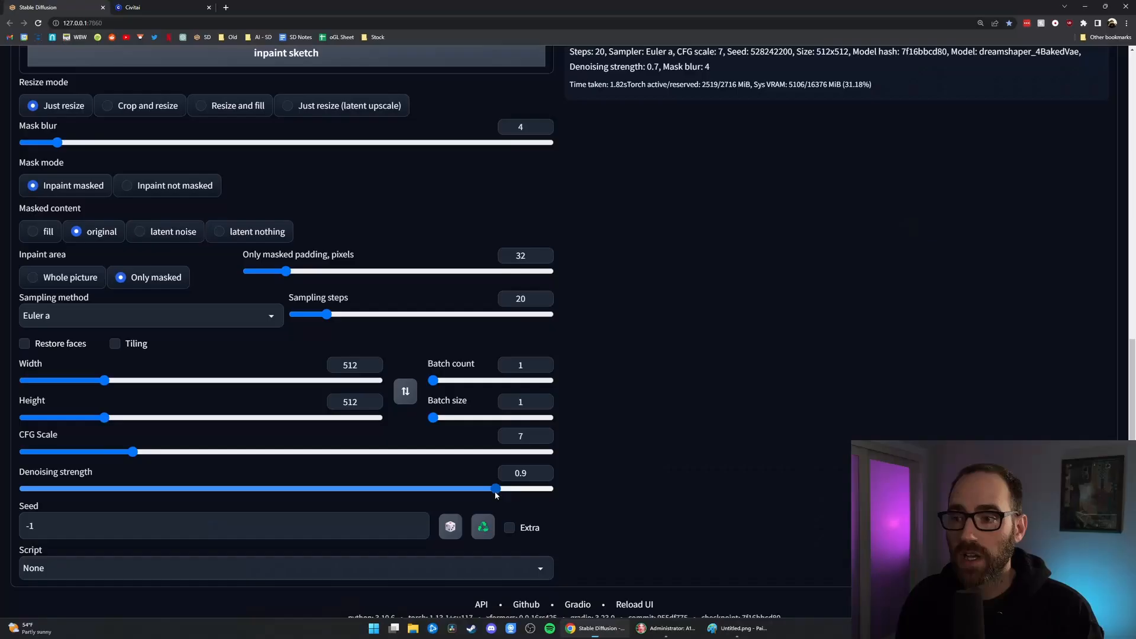
pyautogui.moveTo(496, 494); pyautogui.dragTo(521, 492)
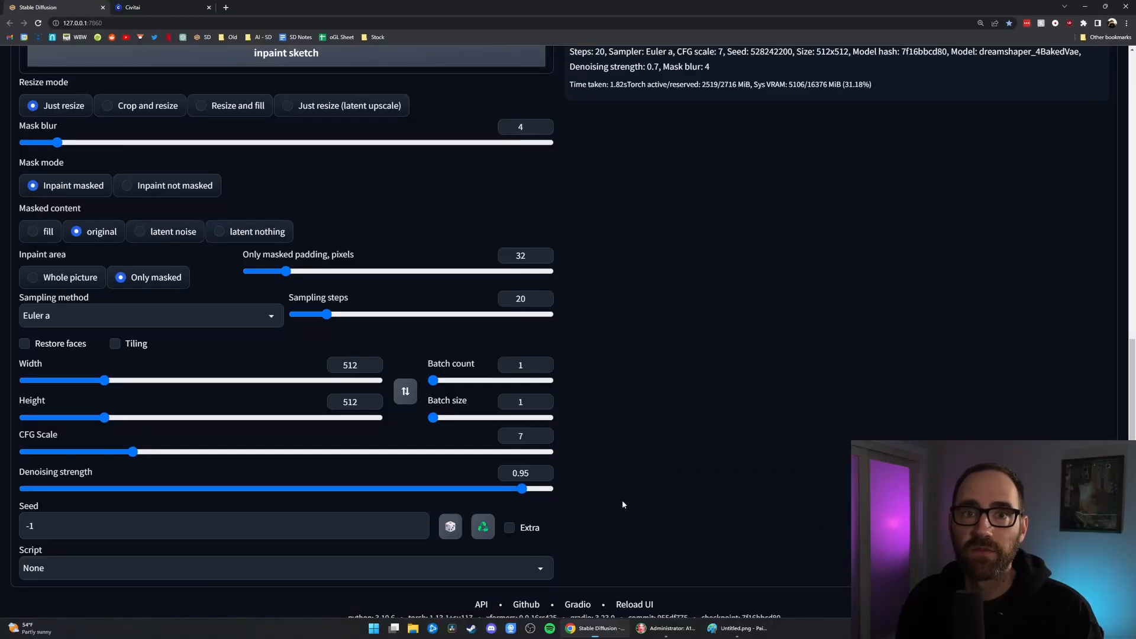
# - Replace the prompt with "ball of blue yarn", generate the inpainted picture, and view it enlarged
pyautogui.scroll(10, 623, 499)
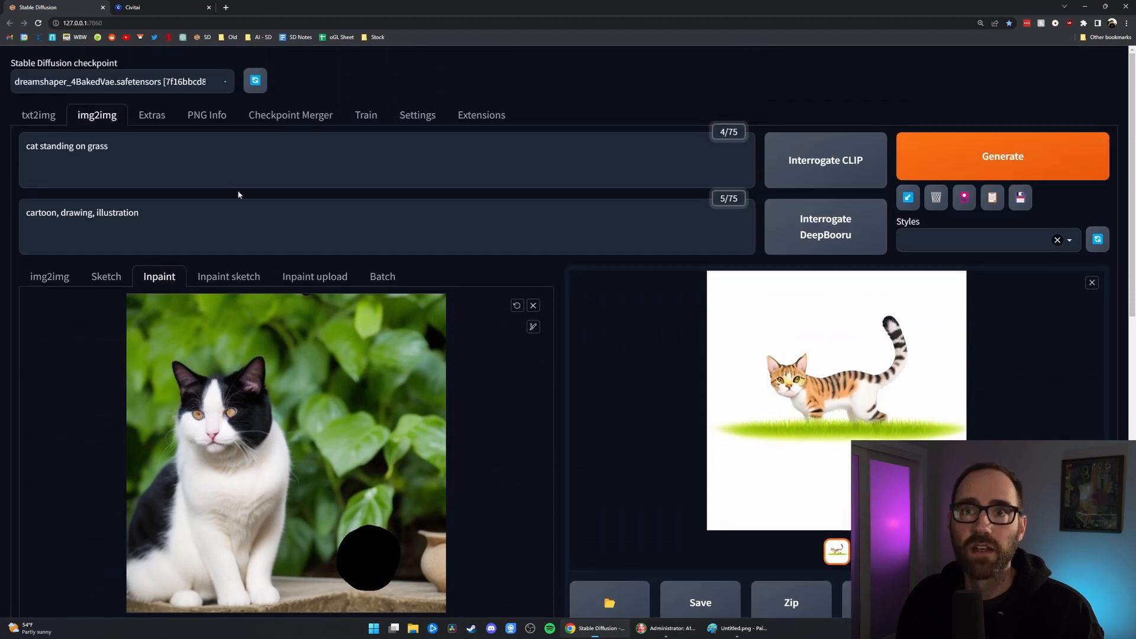
pyautogui.moveTo(233, 174); pyautogui.dragTo(0, 151)
pyautogui.write('ball of blue yarn')
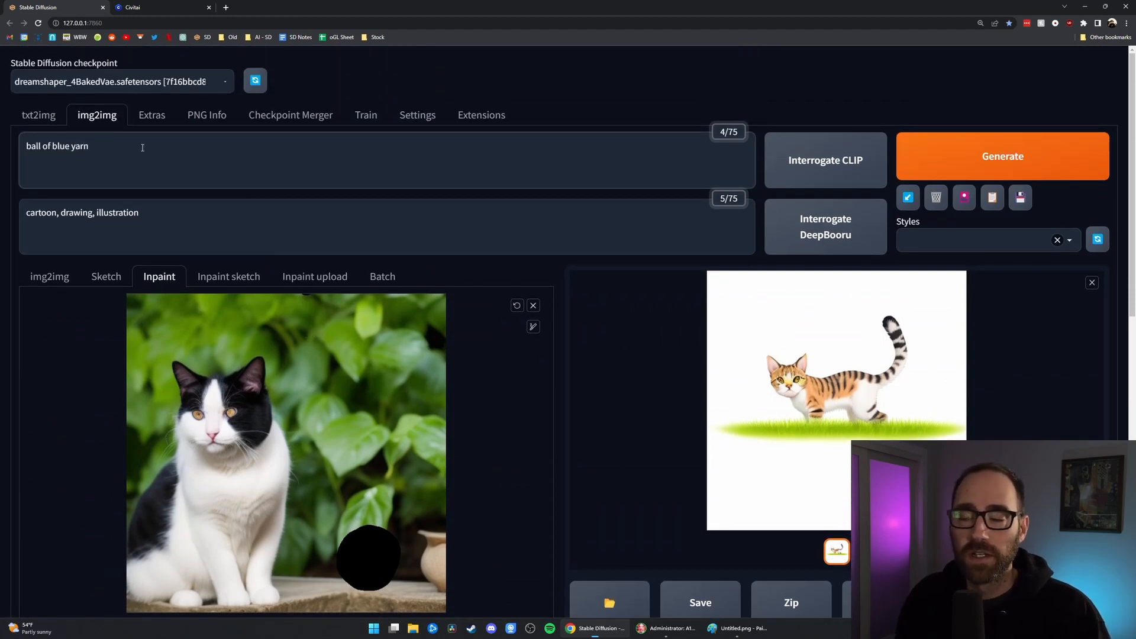
pyautogui.scroll(-2, 140, 149)
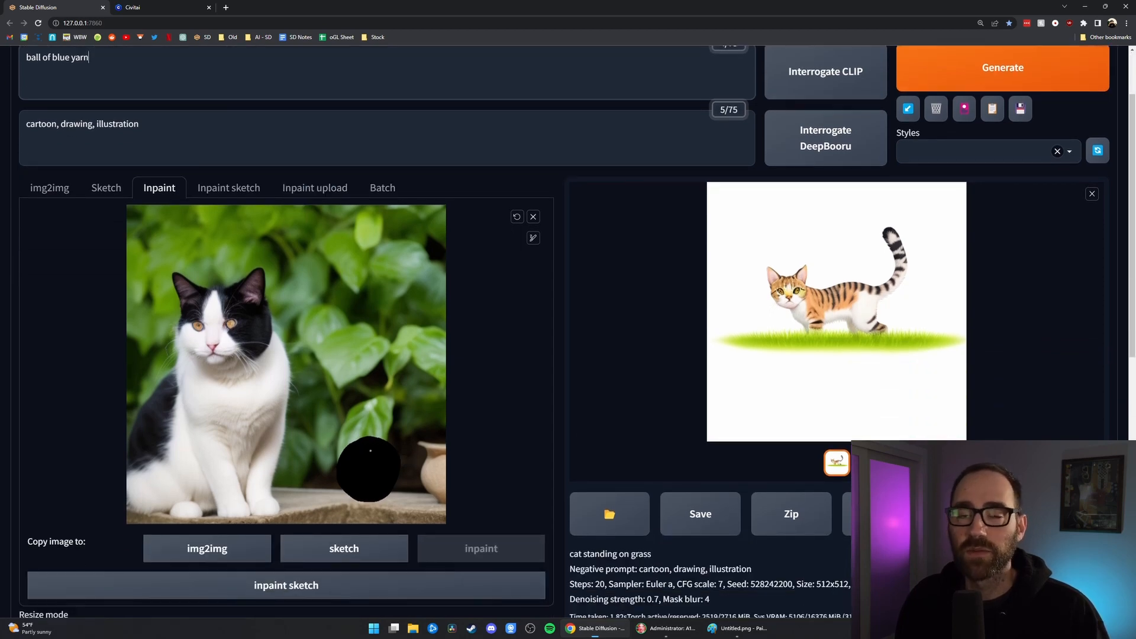
pyautogui.scroll(-10, 286, 331)
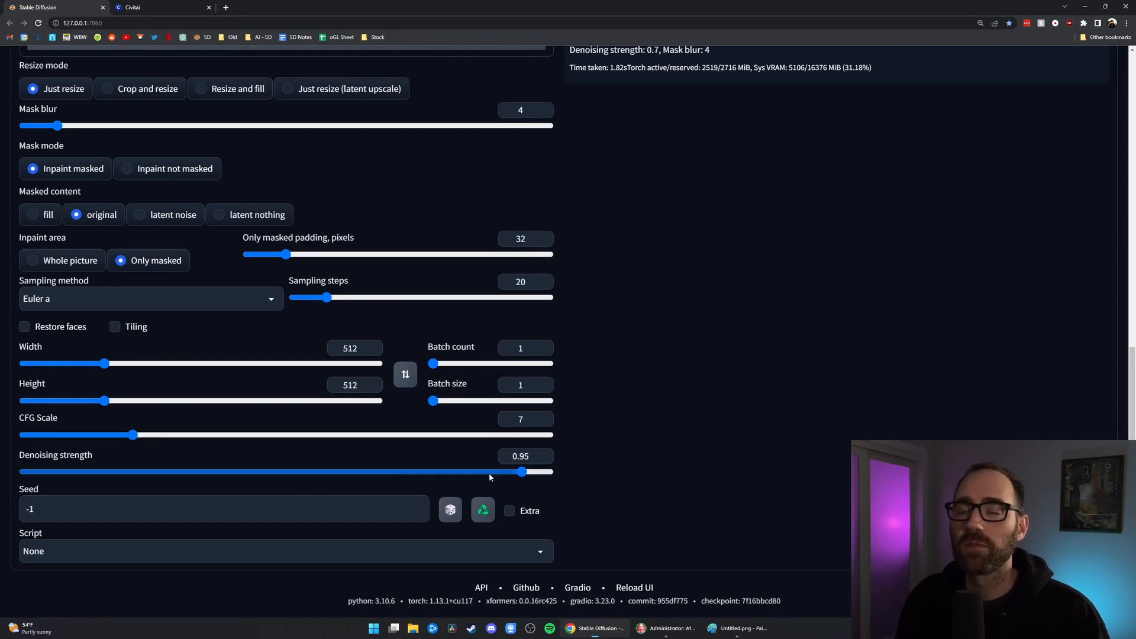
pyautogui.scroll(10, 489, 474)
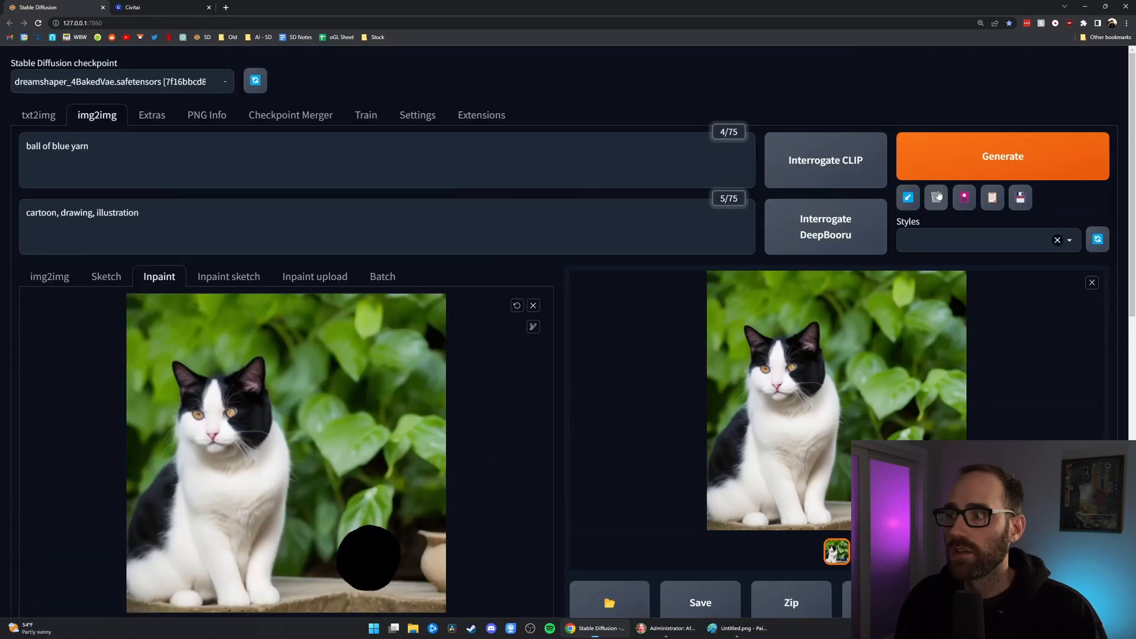
pyautogui.scroll(-2, 913, 417)
pyautogui.click(913, 417)
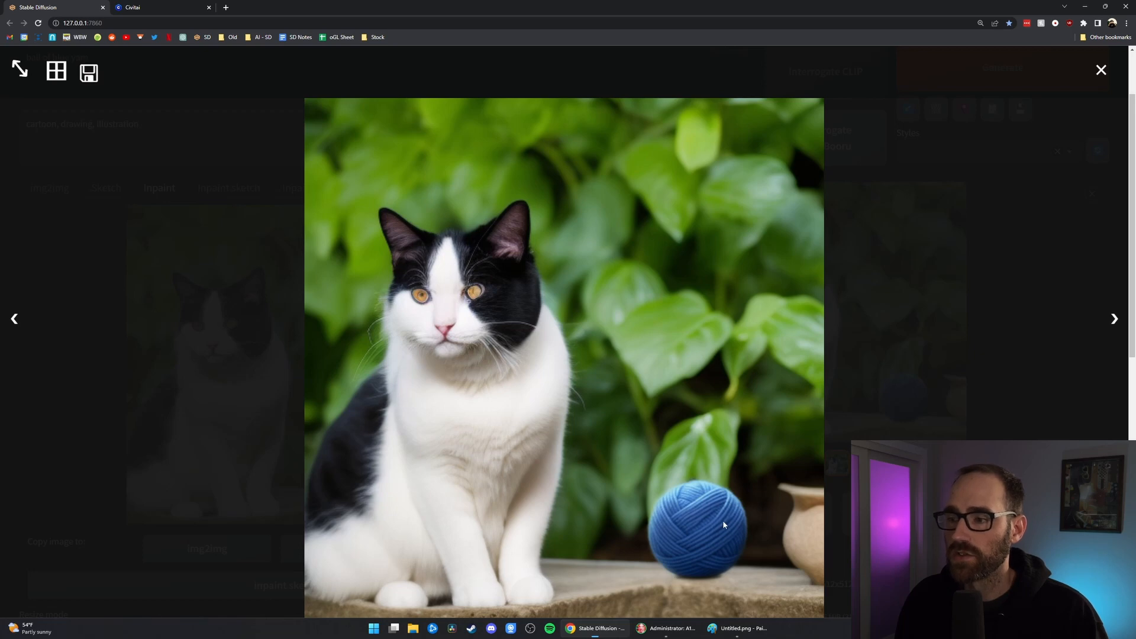
pyautogui.click(940, 390)
# - Lower the denoising strength substantially, regenerate the masked ball of yarn area, and open the result for comparison
pyautogui.scroll(-10, 553, 438)
pyautogui.moveTo(165, 472)
pyautogui.mouseDown()
pyautogui.moveTo(151, 472)
pyautogui.moveTo(182, 474)
pyautogui.mouseUp()
pyautogui.scroll(10, 705, 443)
pyautogui.click(1002, 156)
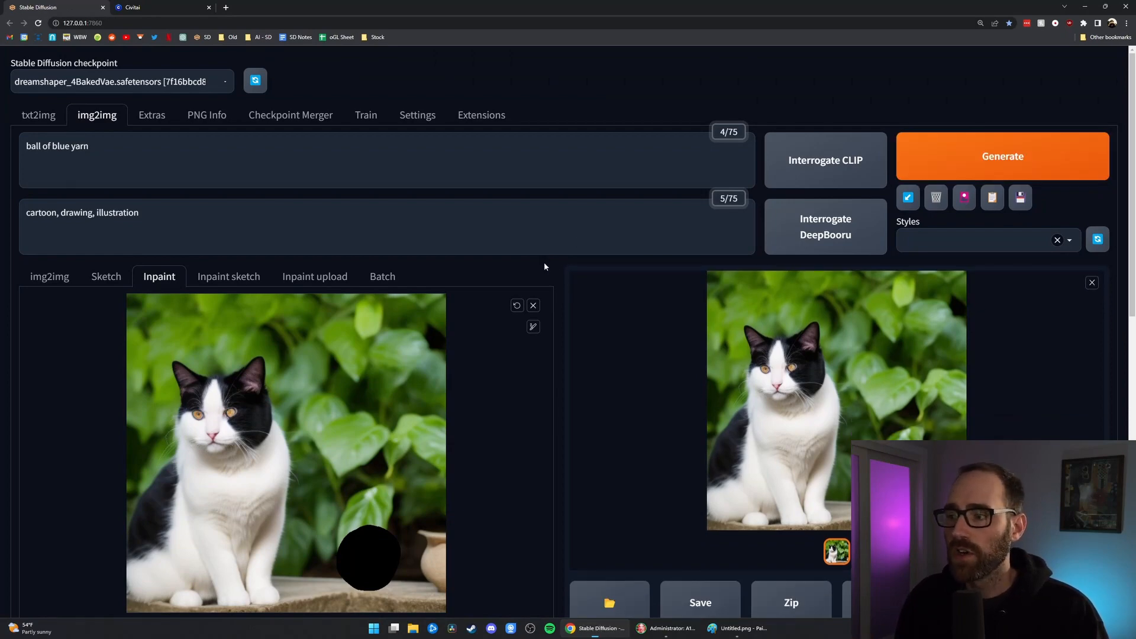
pyautogui.click(837, 384)
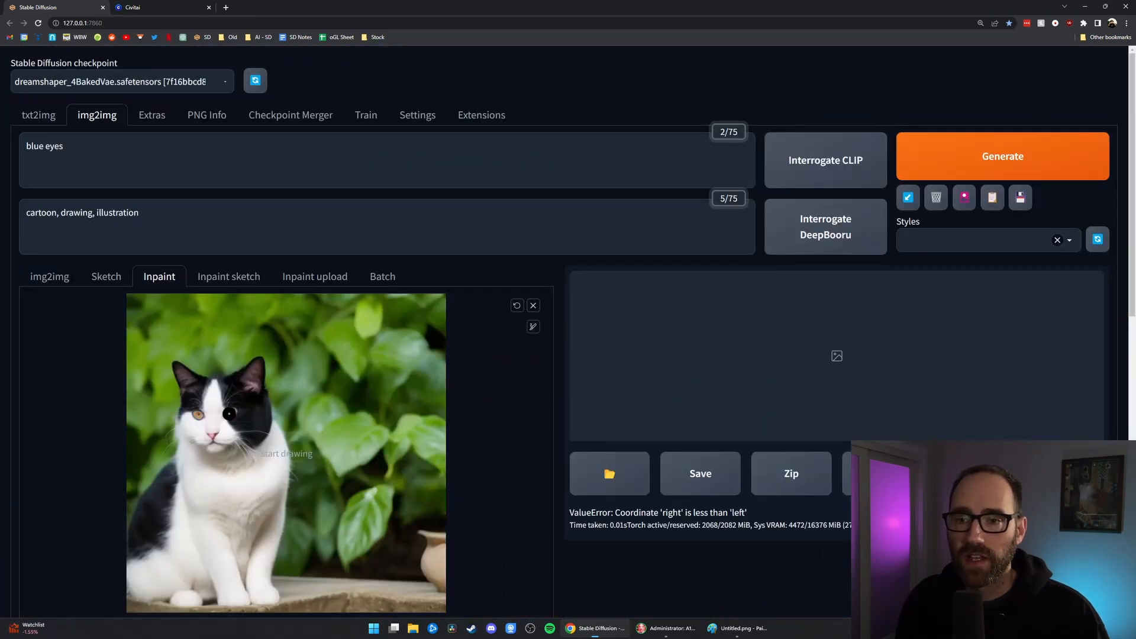
# - Mask both of the cat's eyes on the inpaint picture, keeping the prompt "blue eyes"
pyautogui.click(230, 413)
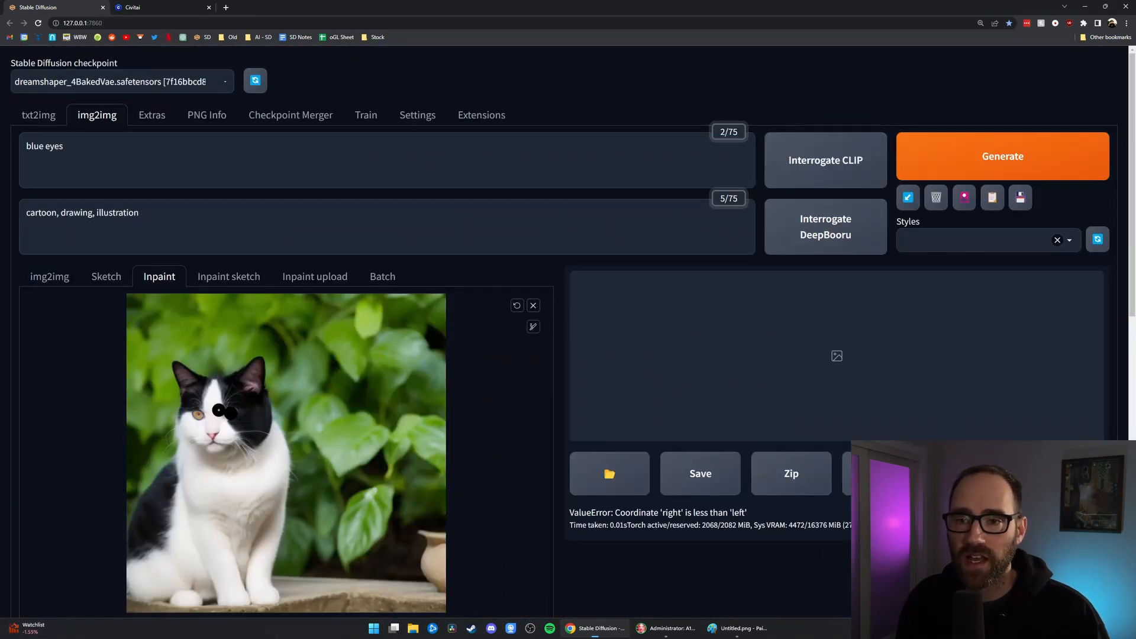
pyautogui.click(118, 157)
pyautogui.hotkey('ctrl', 'a')
pyautogui.click(118, 156)
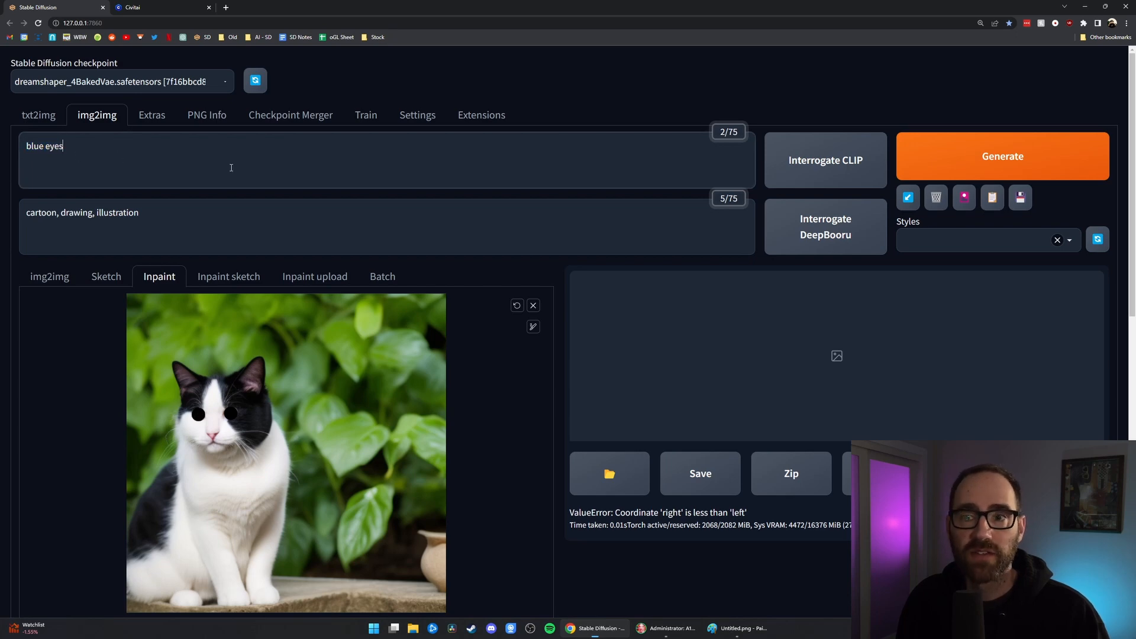
# - Set the denoising strength to 0.8, generate the inpainted cat picture, and open the result
pyautogui.scroll(-10, 331, 254)
pyautogui.moveTo(422, 472); pyautogui.dragTo(444, 472)
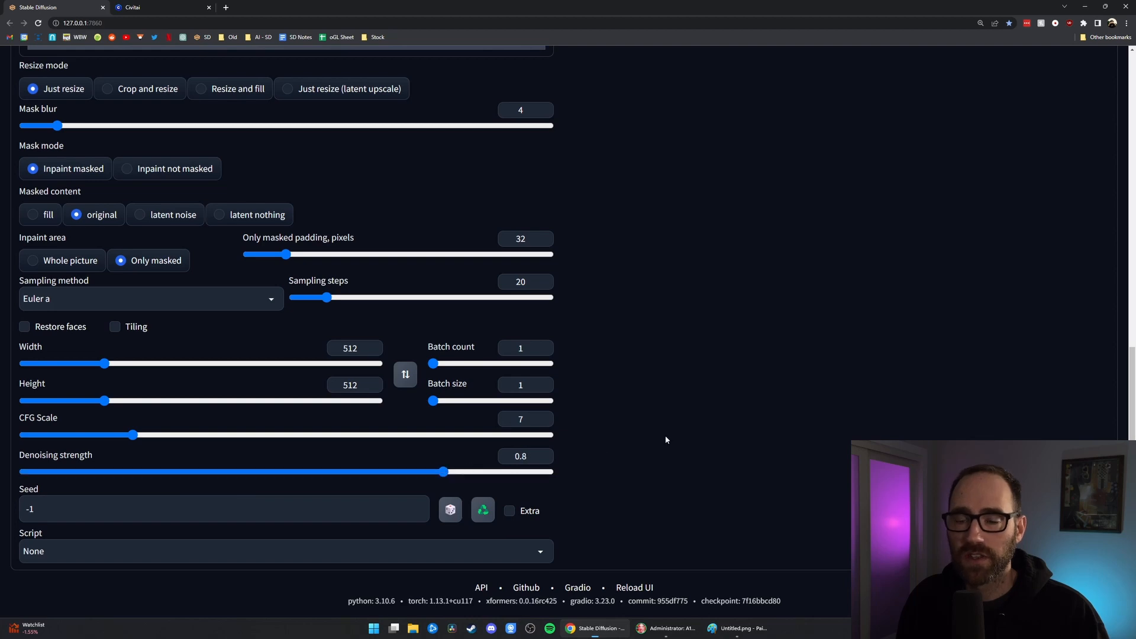
pyautogui.scroll(10, 671, 438)
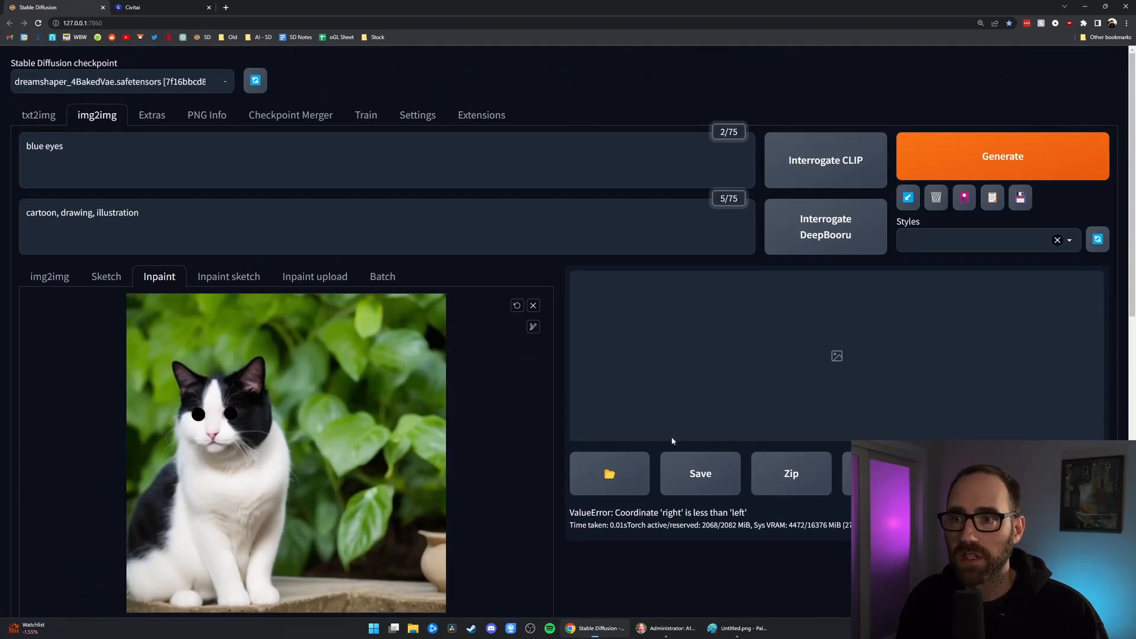
pyautogui.click(949, 166)
pyautogui.scroll(-1, 566, 272)
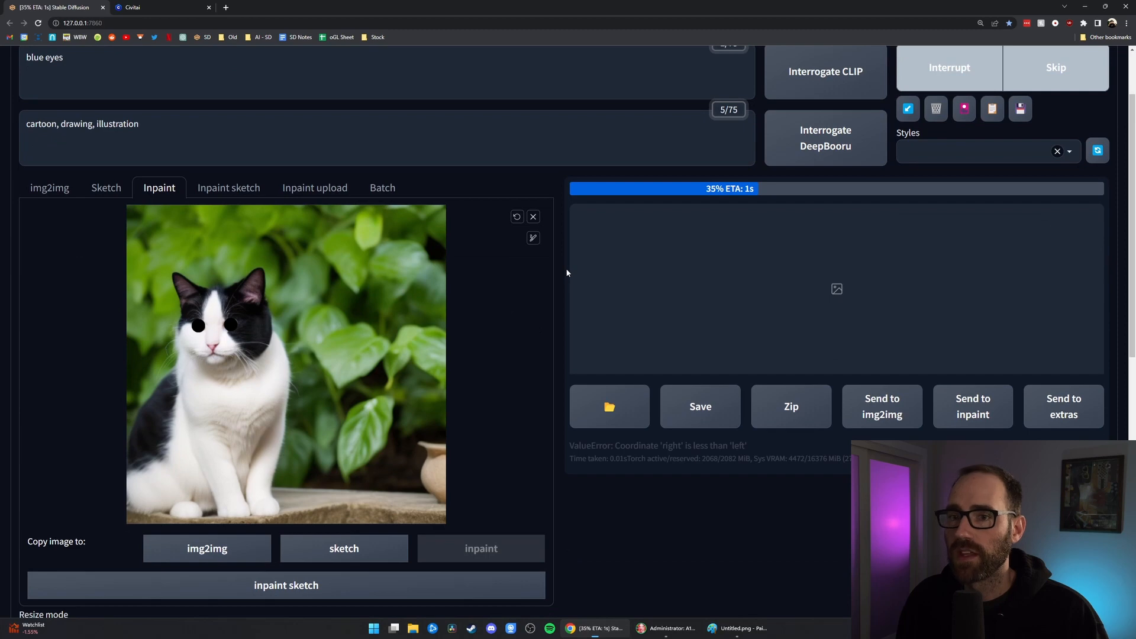
pyautogui.click(660, 288)
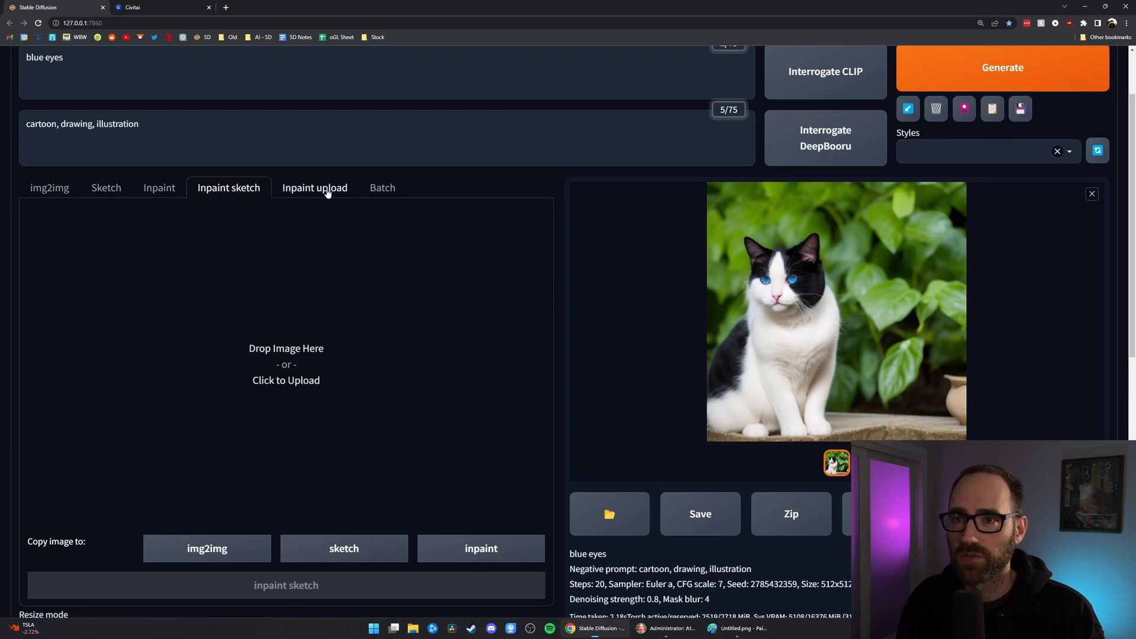
# - Look over the Inpaint upload and Batch modes of img2img, including the batch input, output and mask directories and the generation settings
pyautogui.click(323, 194)
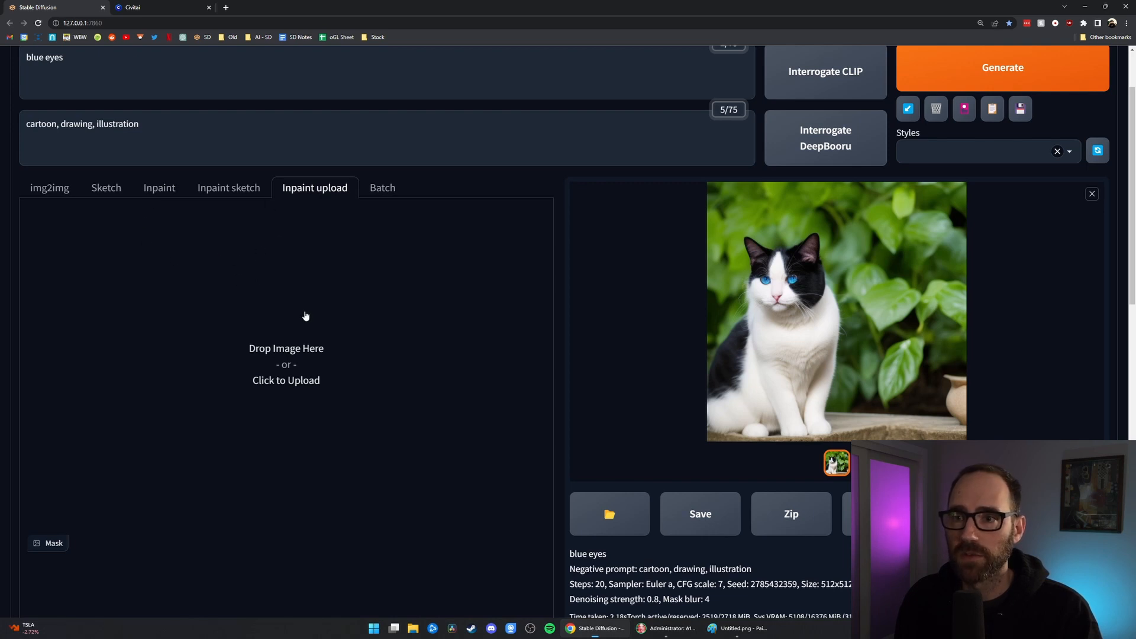
pyautogui.click(388, 190)
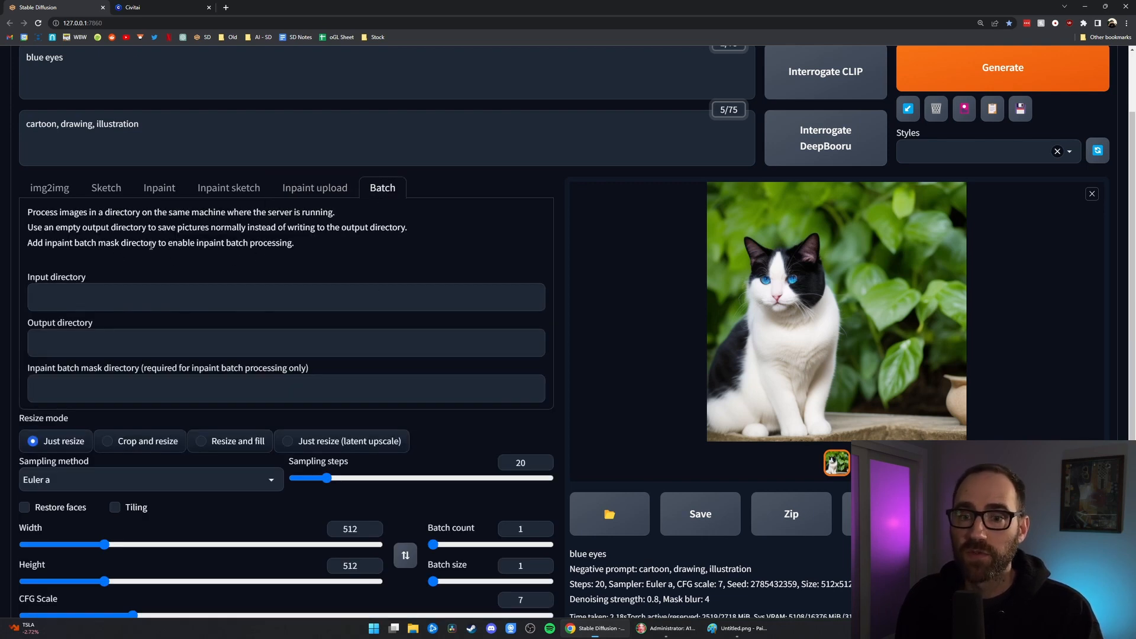
pyautogui.scroll(2, 172, 252)
pyautogui.scroll(-2, 201, 260)
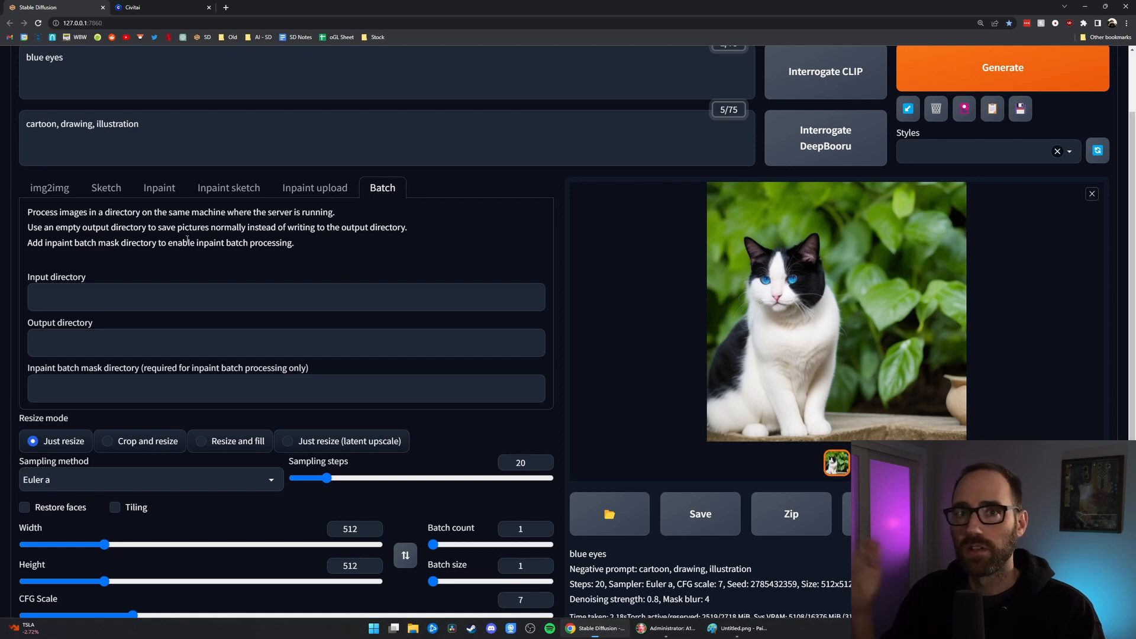
pyautogui.click(121, 298)
pyautogui.click(97, 338)
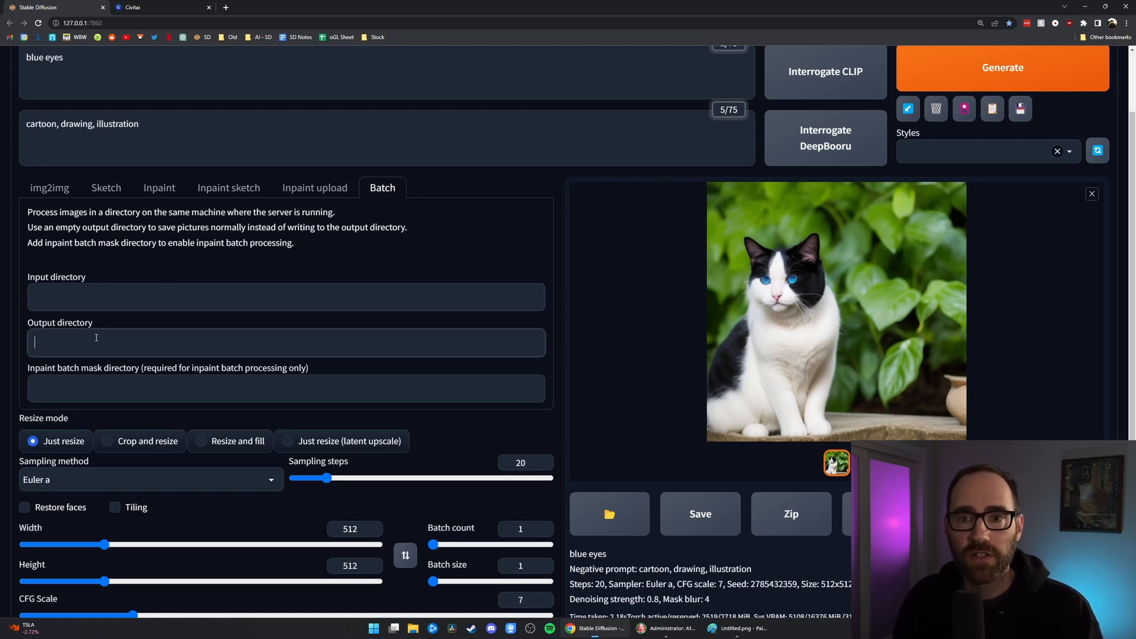
pyautogui.click(80, 388)
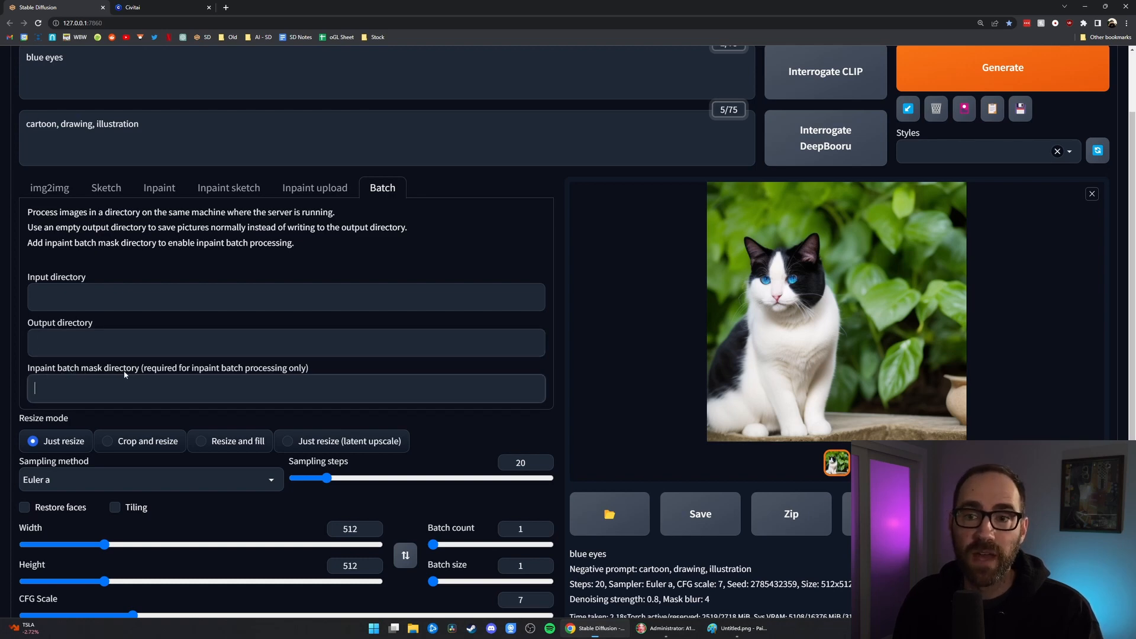
pyautogui.scroll(-3, 163, 363)
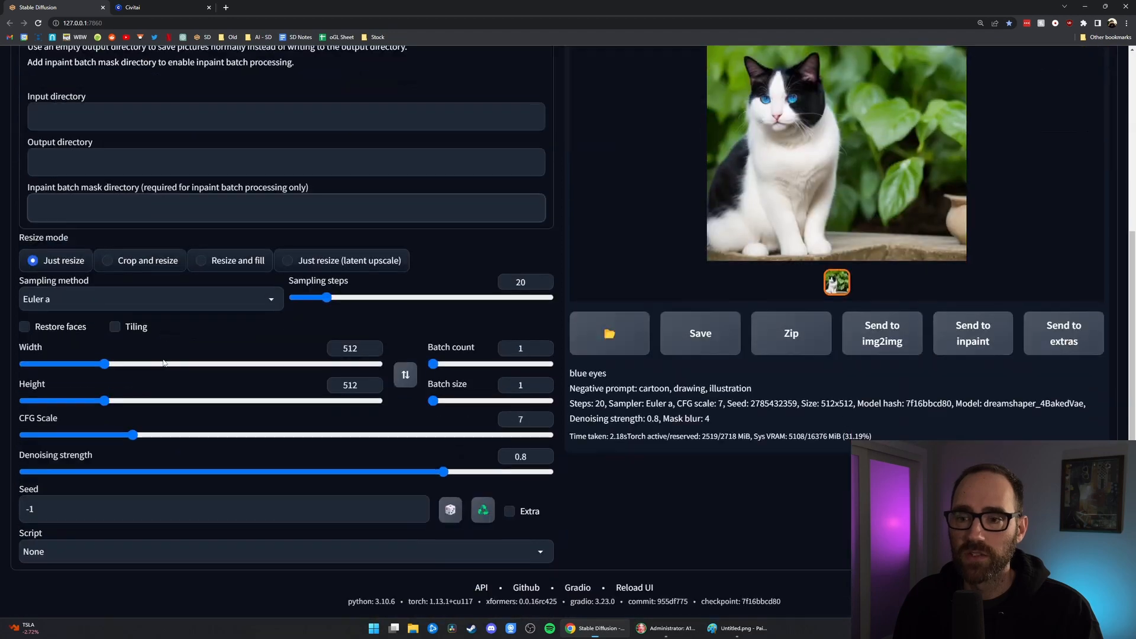
pyautogui.scroll(5, 778, 211)
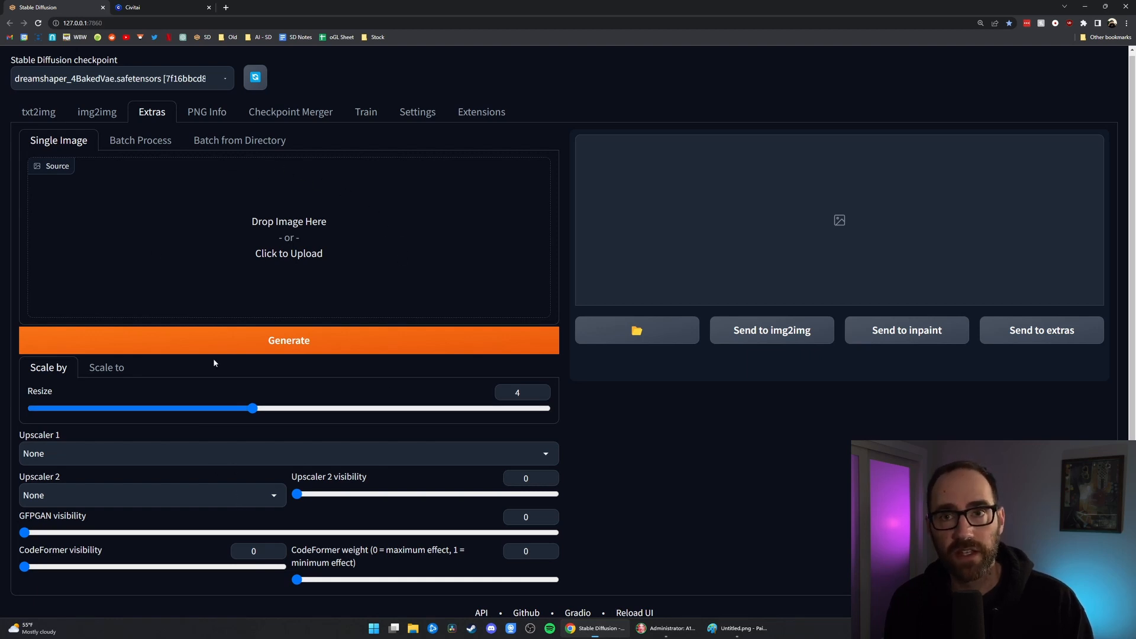
# - Look over the Batch Process and Batch from Directory modes in Extras, including the input directory field
pyautogui.click(139, 143)
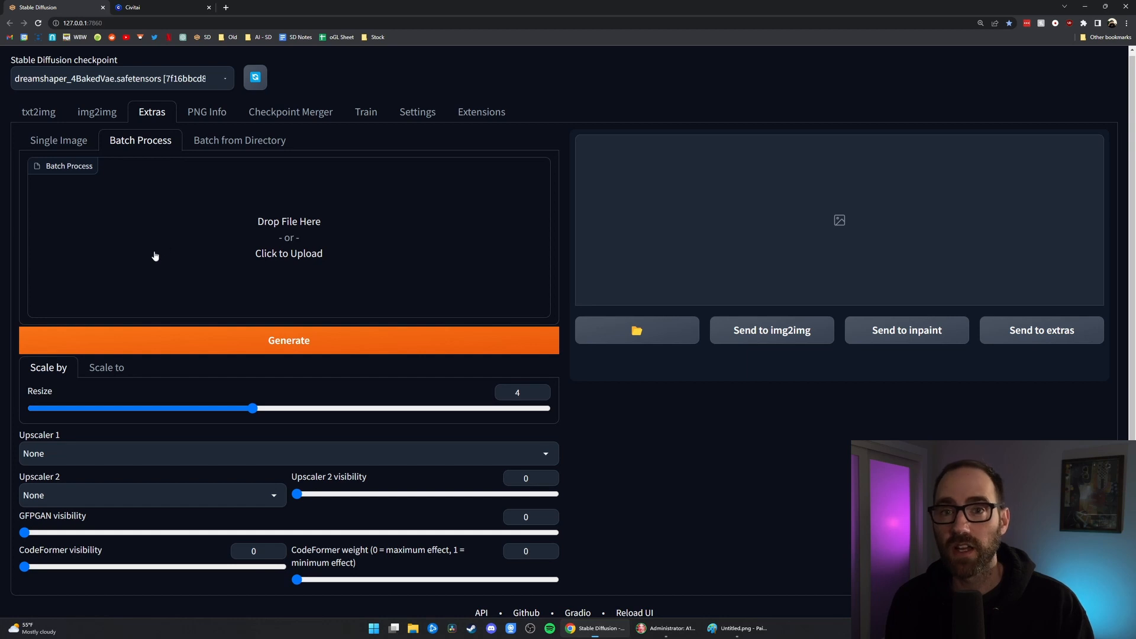
pyautogui.click(249, 141)
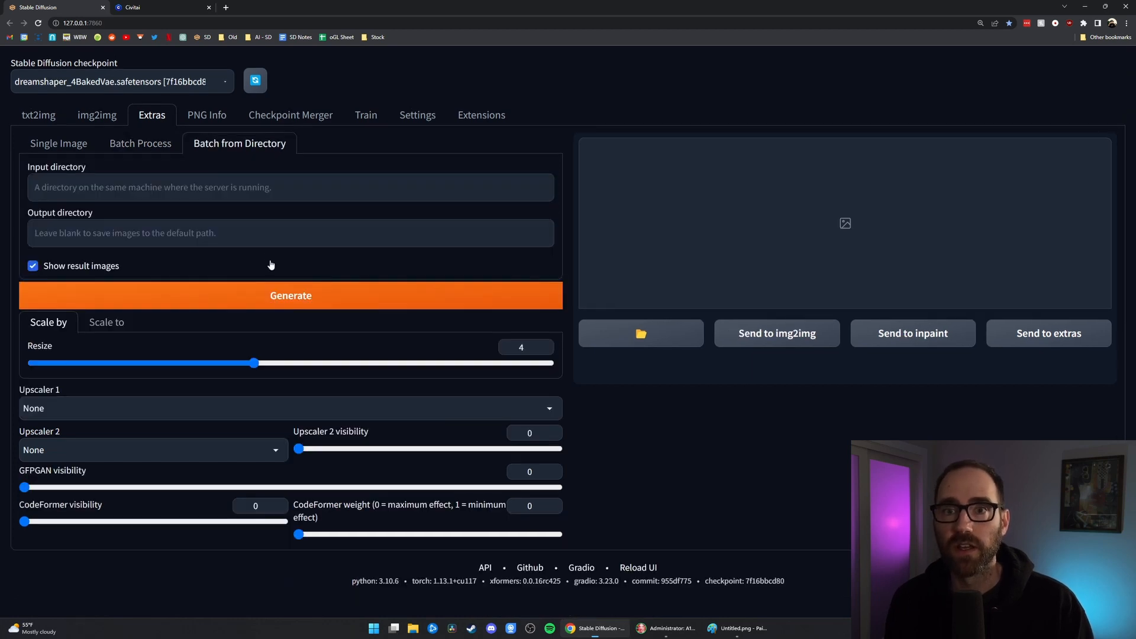
pyautogui.click(140, 190)
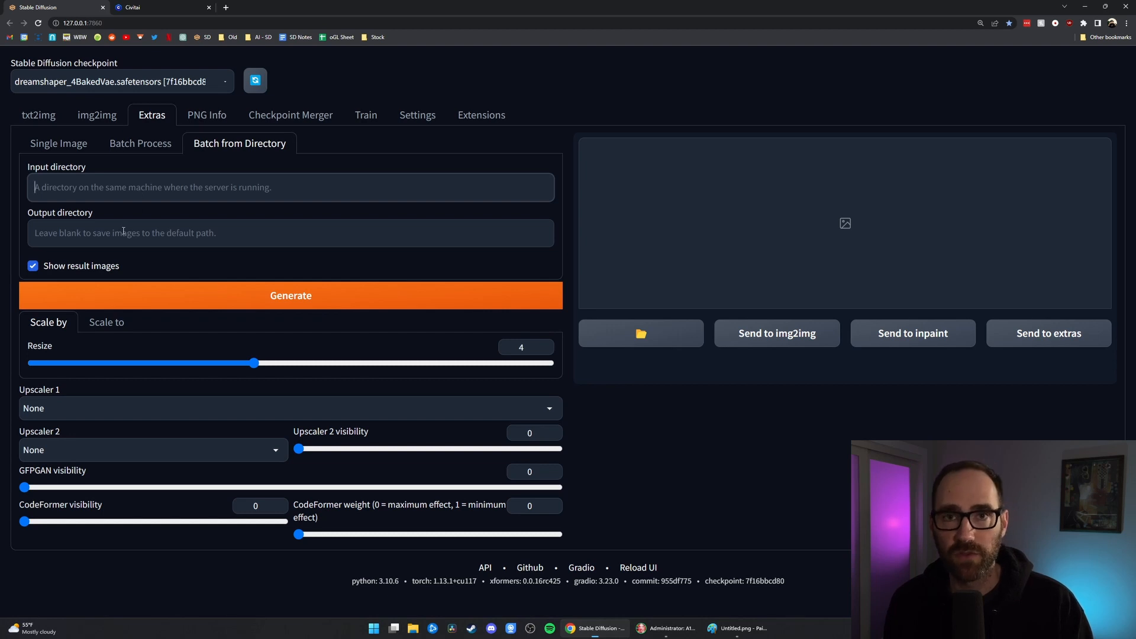
# - Load the generated picture 00015-1999633084.png from the 2023-03-28 txt2img output folder into PNG Info
pyautogui.click(207, 115)
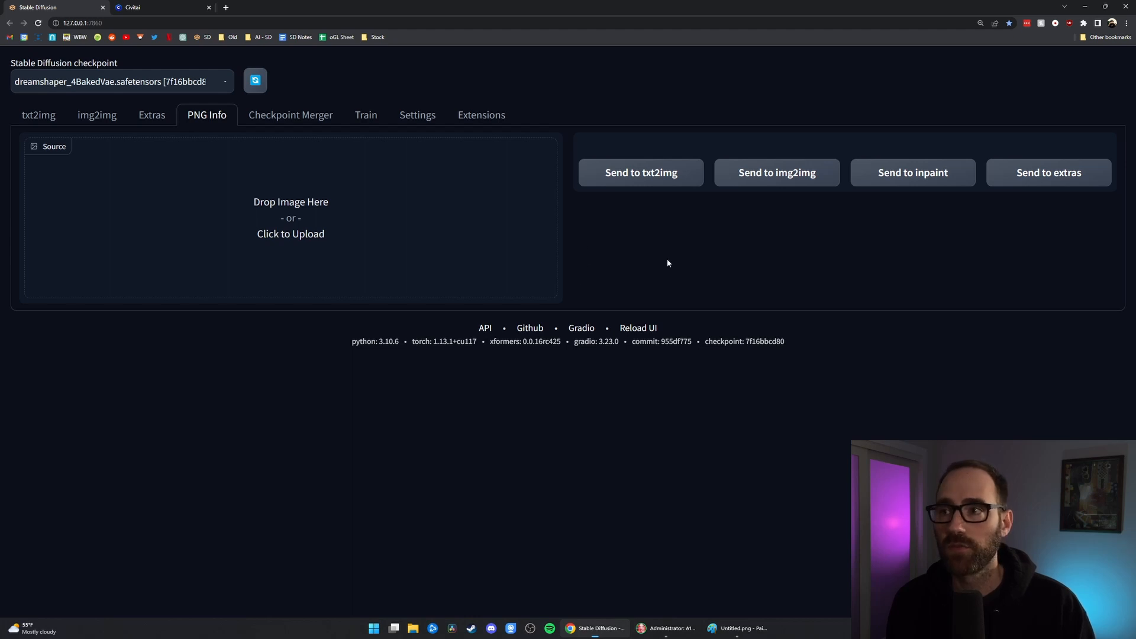
pyautogui.moveTo(1135, 137); pyautogui.dragTo(689, 124)
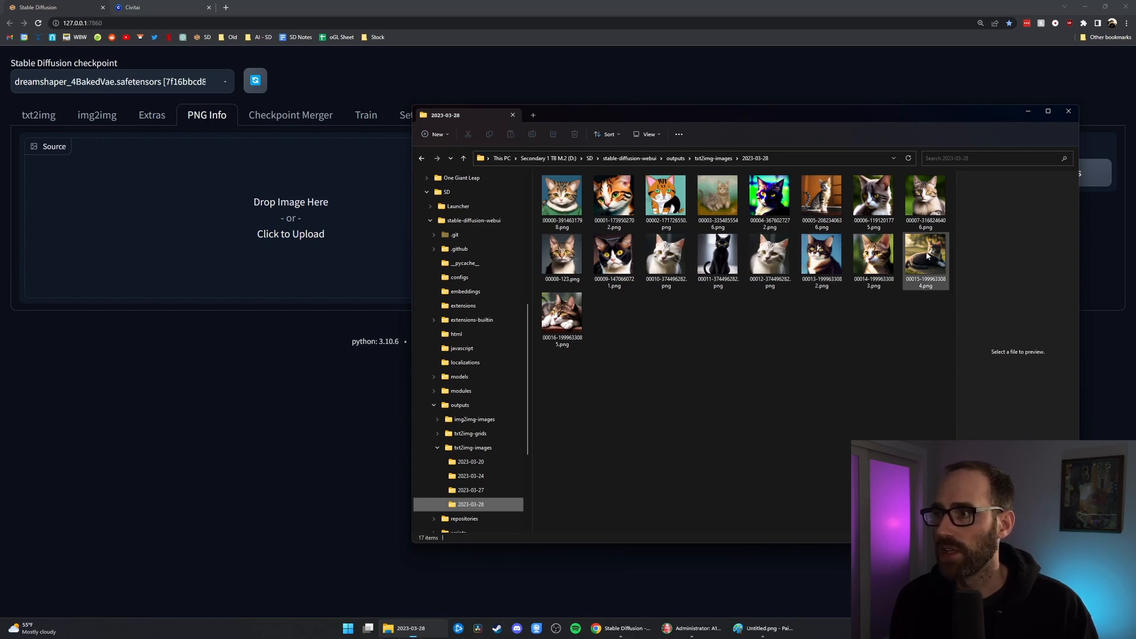
pyautogui.moveTo(926, 260); pyautogui.dragTo(236, 220)
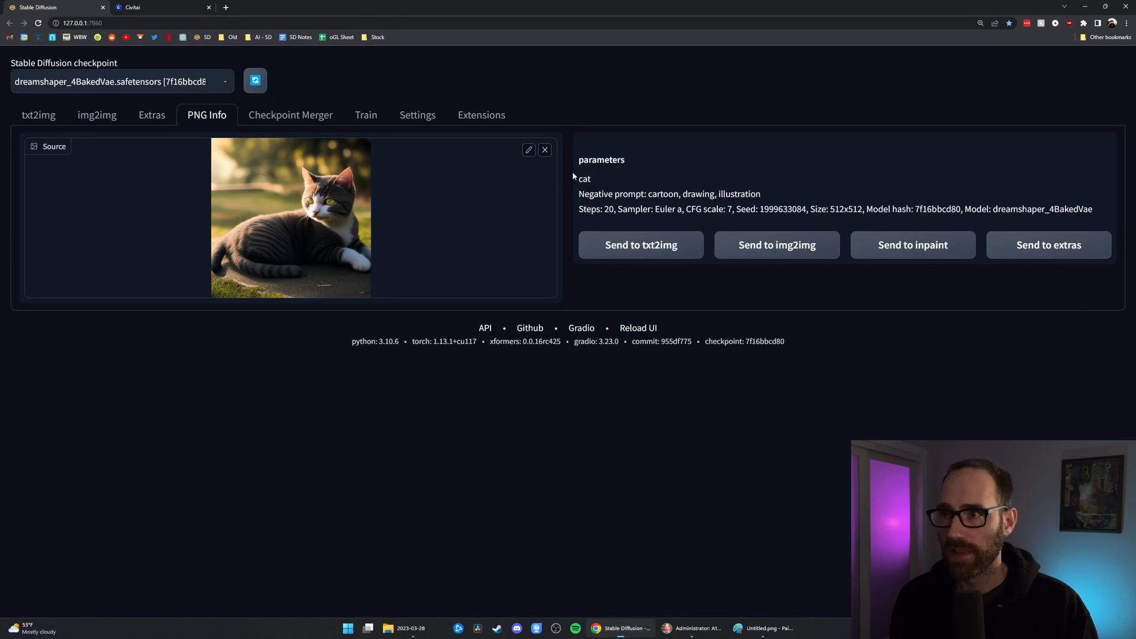
# - Examine the picture's stored prompt, negative prompt, model, seed and sampler in the generation parameters
pyautogui.moveTo(583, 179); pyautogui.dragTo(595, 183)
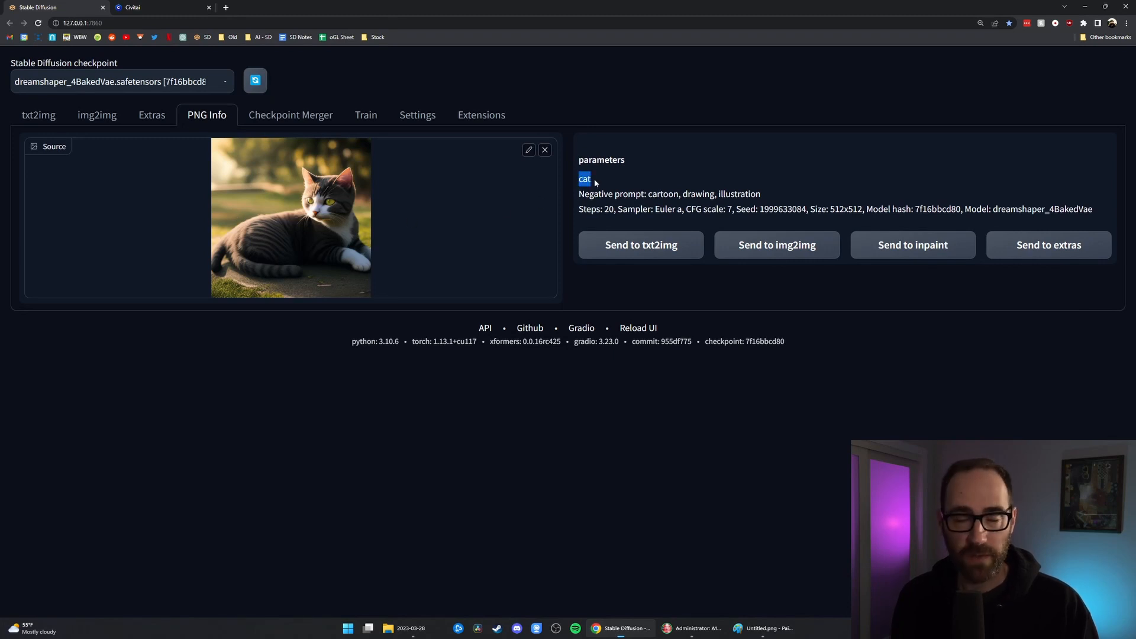
pyautogui.click(579, 180)
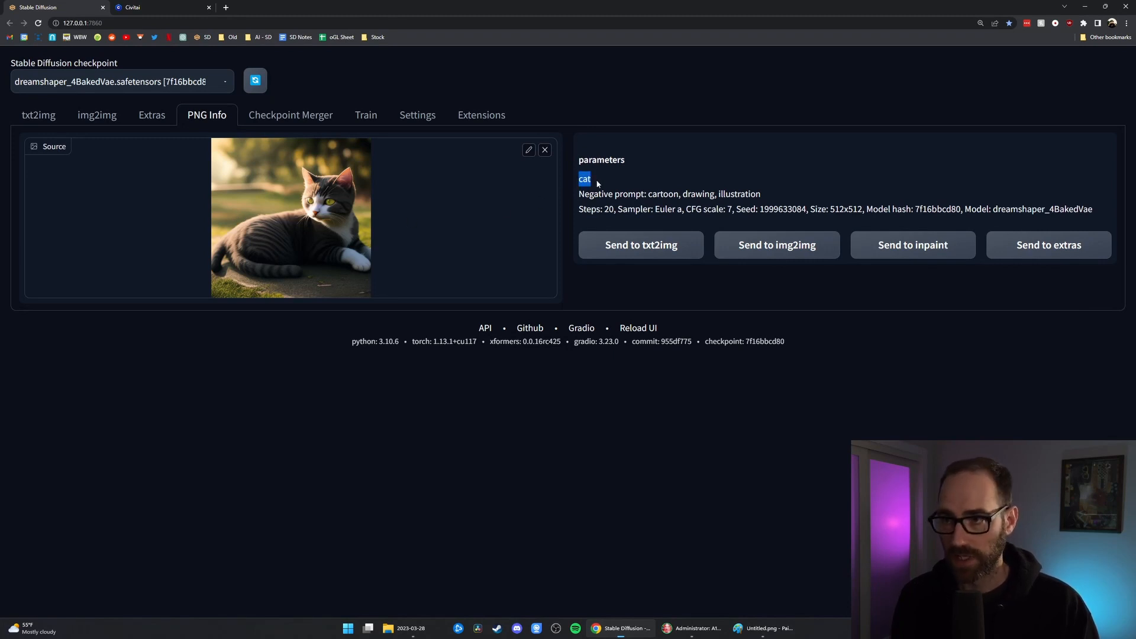
pyautogui.click(607, 192)
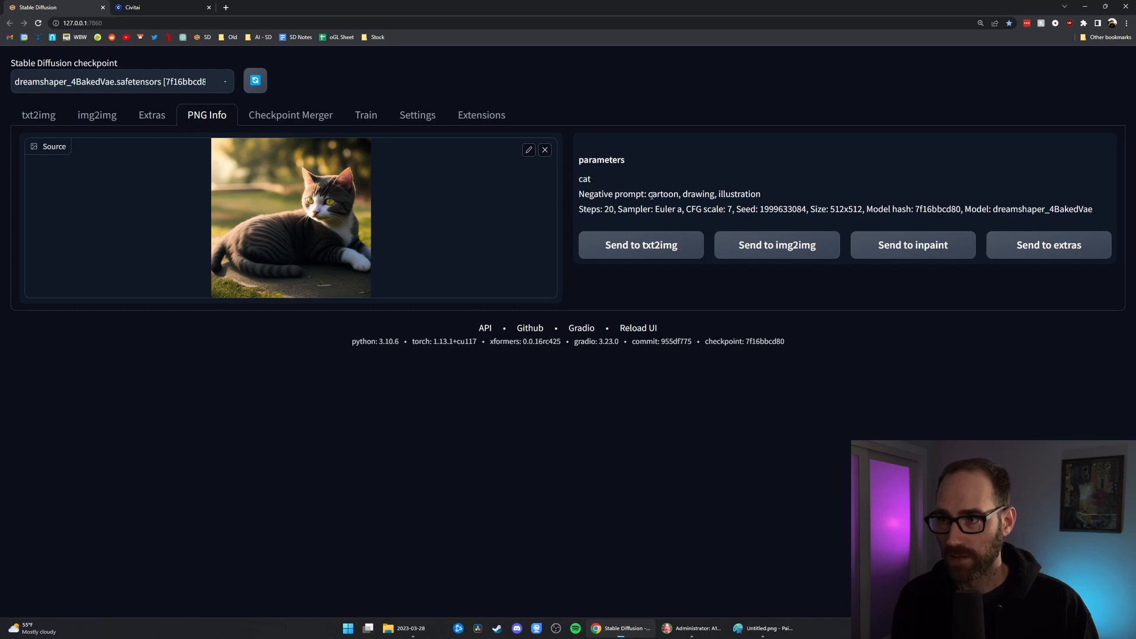
pyautogui.moveTo(652, 195); pyautogui.dragTo(778, 199)
pyautogui.click(606, 222)
pyautogui.moveTo(580, 209); pyautogui.dragTo(1092, 211)
pyautogui.moveTo(1005, 211); pyautogui.dragTo(1091, 211)
pyautogui.doubleClick(785, 208)
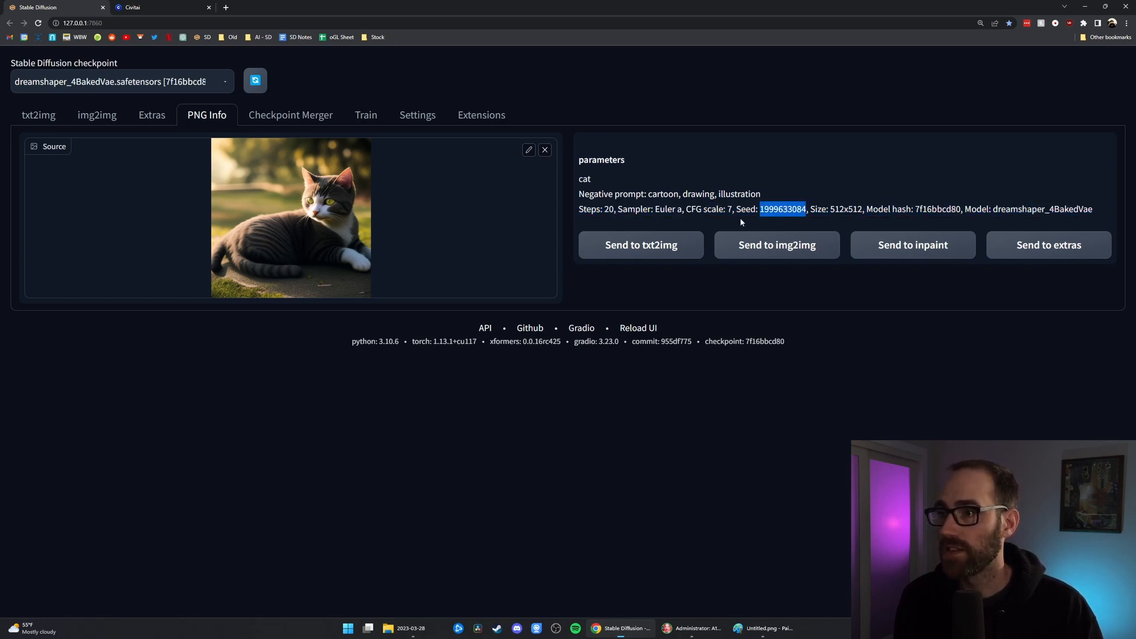
pyautogui.moveTo(675, 208); pyautogui.dragTo(613, 209)
pyautogui.click(634, 207)
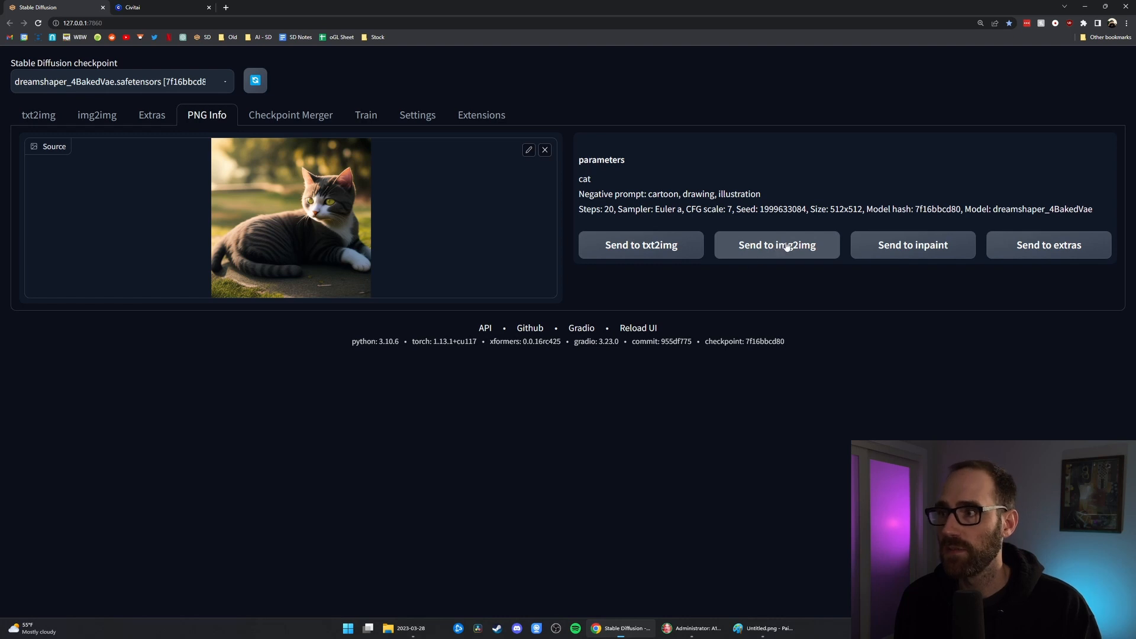
# - Send the stored generation parameters to txt2img and generate the cat picture from them
pyautogui.click(627, 248)
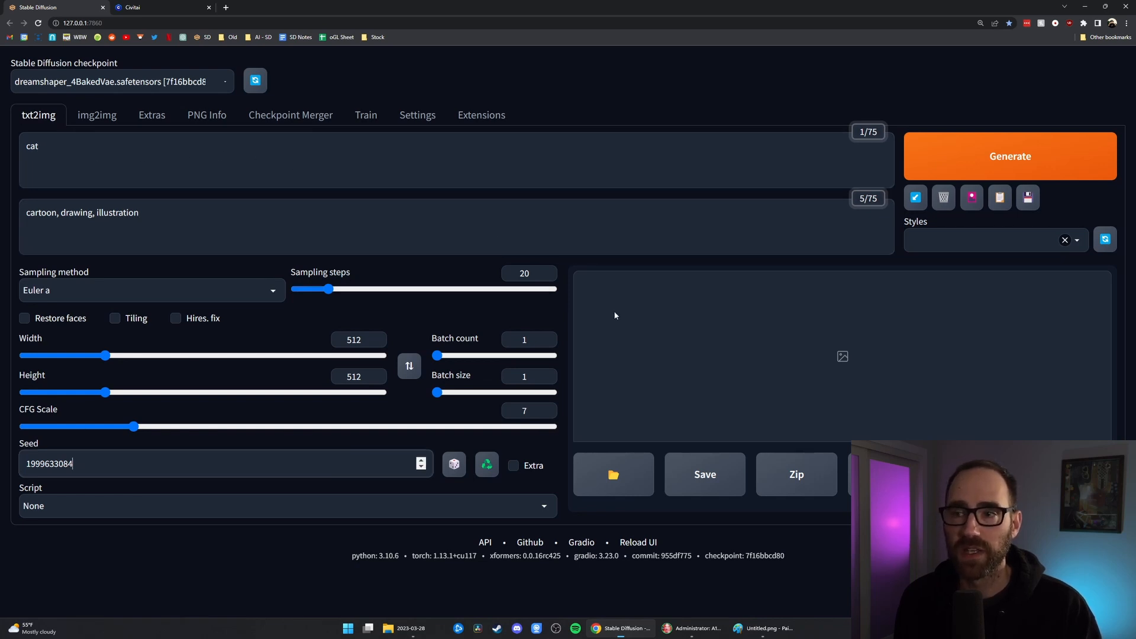
pyautogui.click(985, 156)
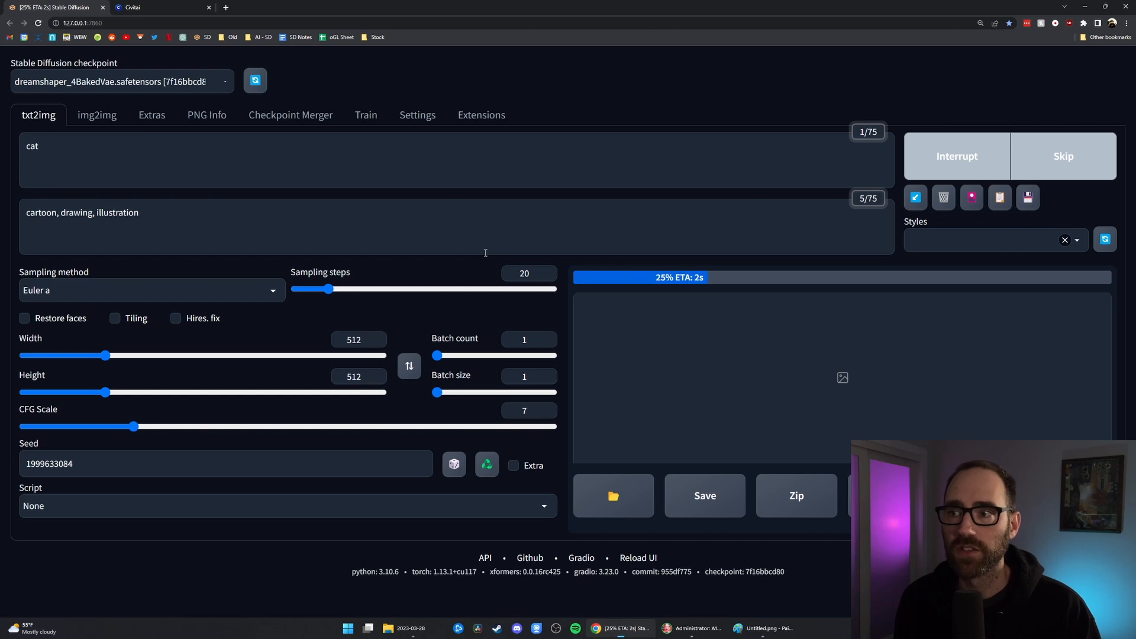
# - Look over the Checkpoint Merger and Train pages and the Saving images/grids options in Settings
pyautogui.click(290, 117)
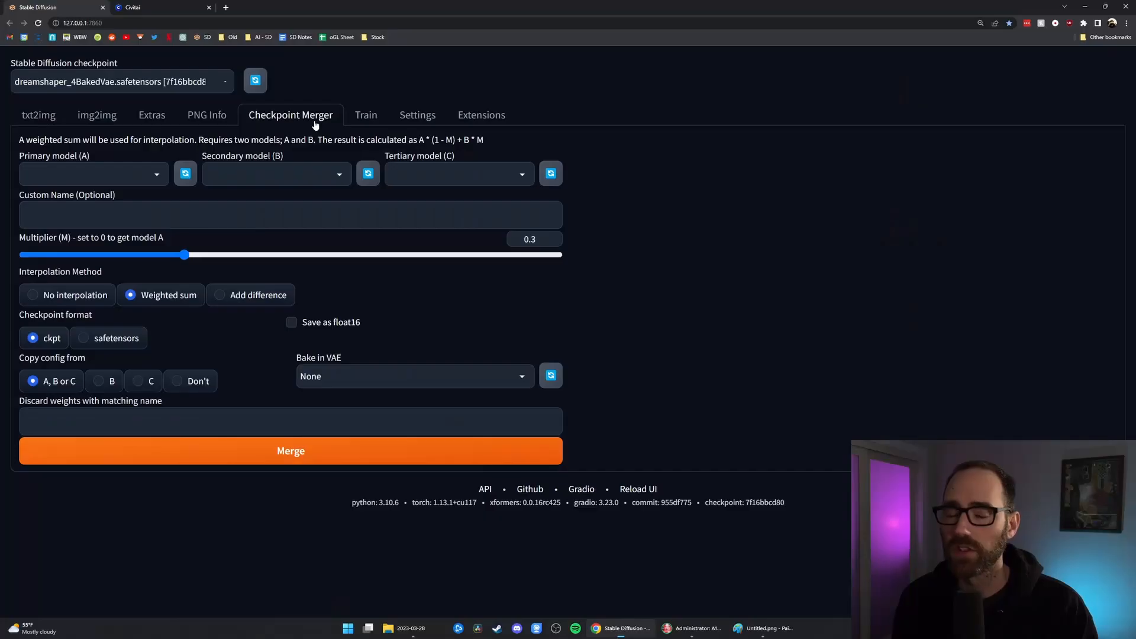
pyautogui.click(366, 116)
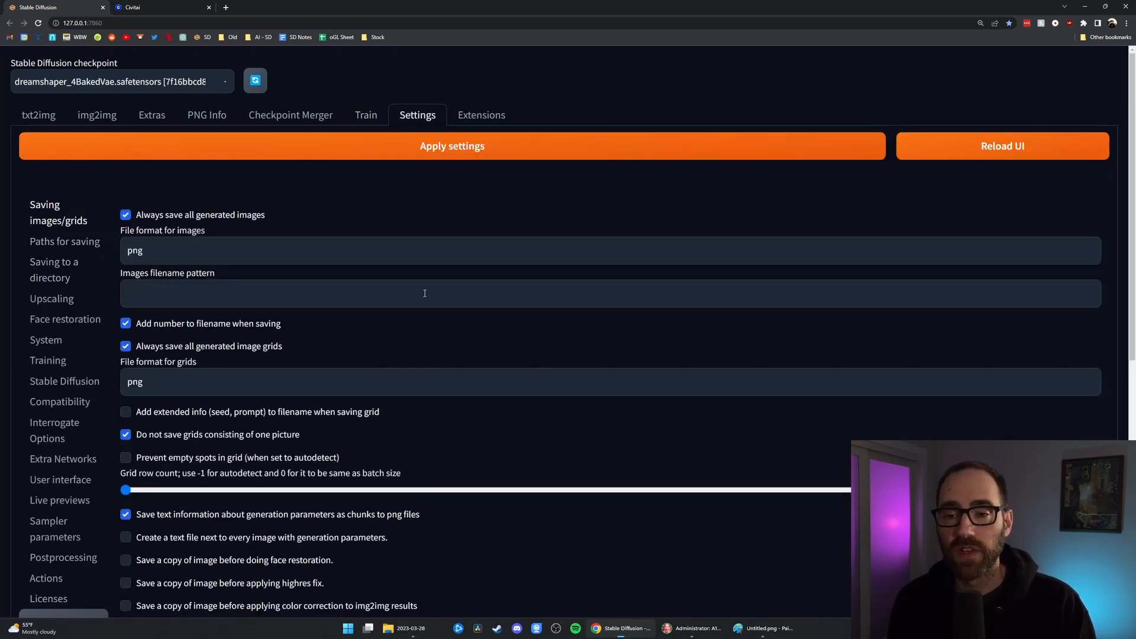
pyautogui.scroll(-5, 339, 284)
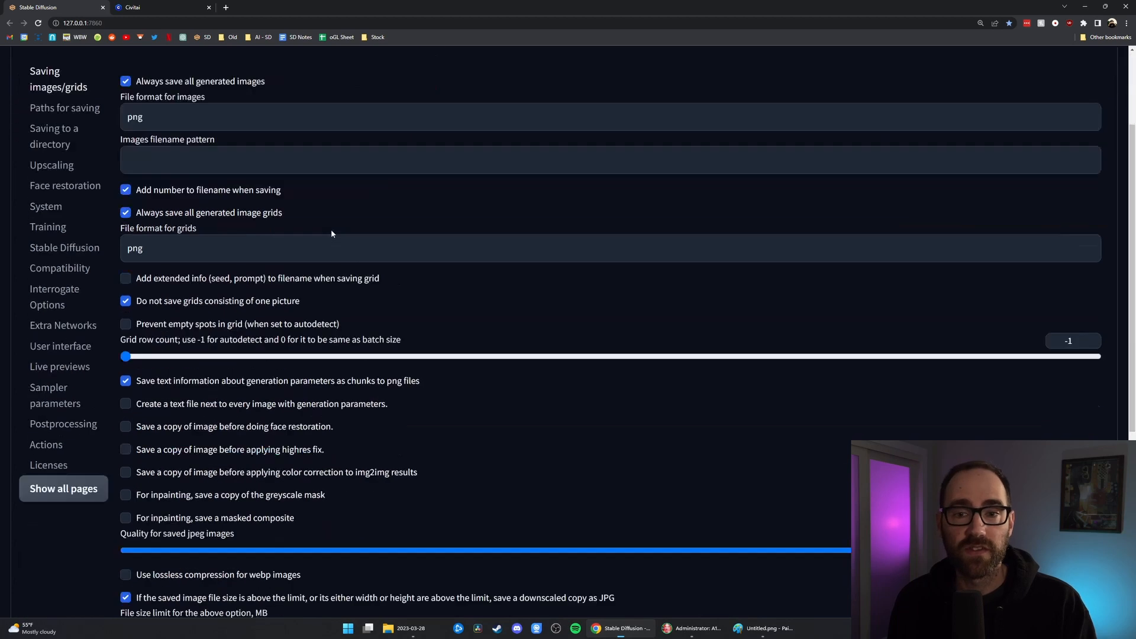
pyautogui.scroll(5, 345, 288)
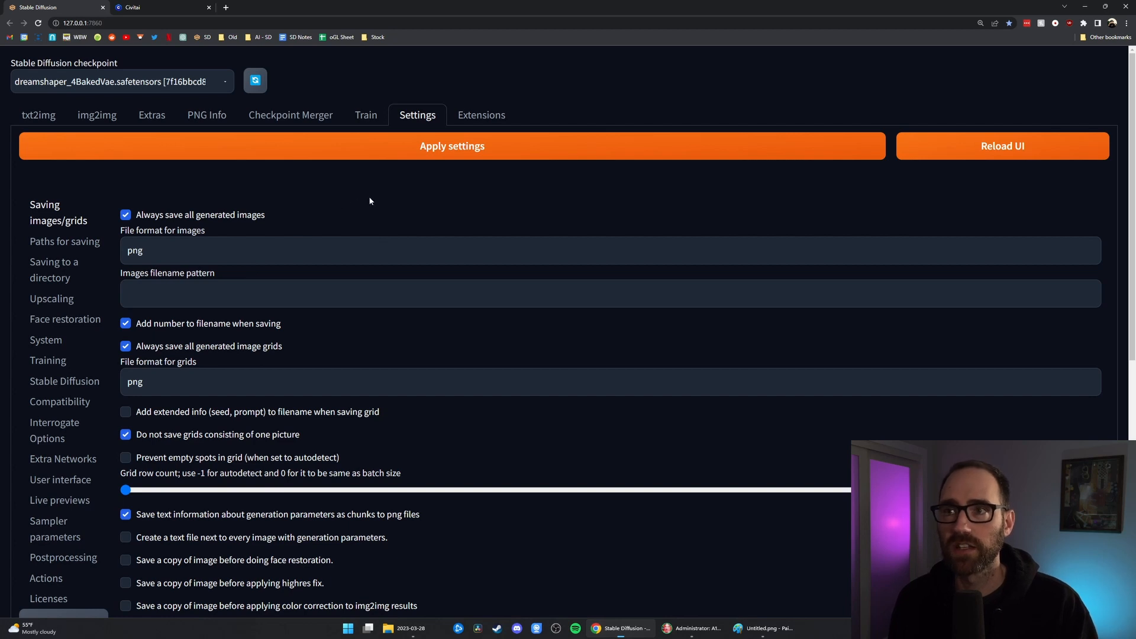
# - View the installed extensions and the Install from URL form, and load the list of available extensions from the default index
pyautogui.click(491, 115)
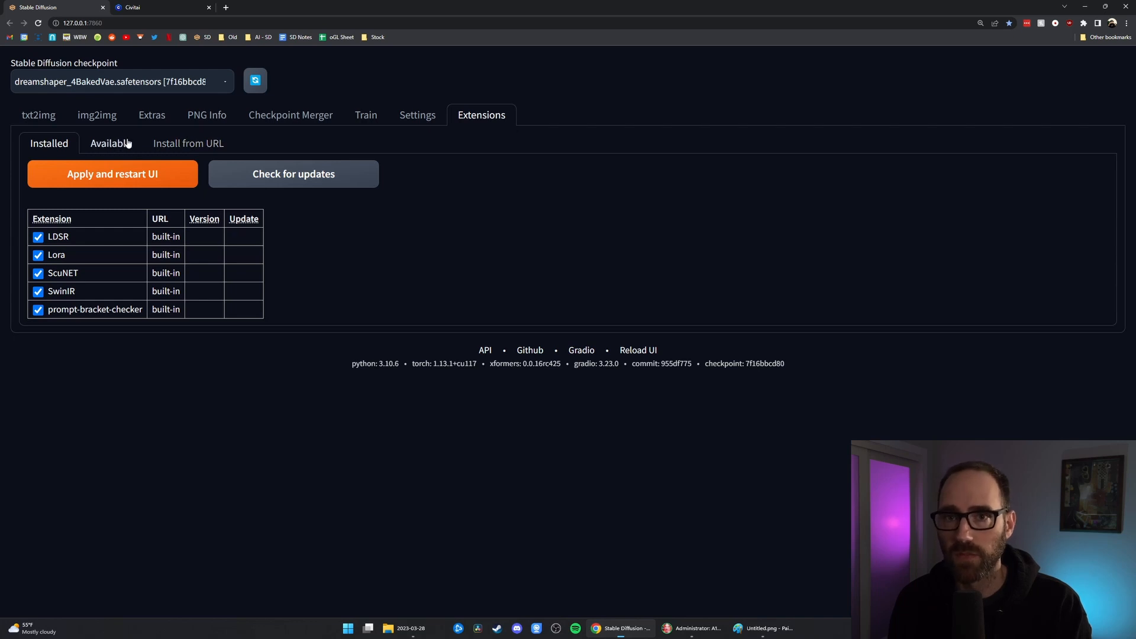
pyautogui.click(182, 146)
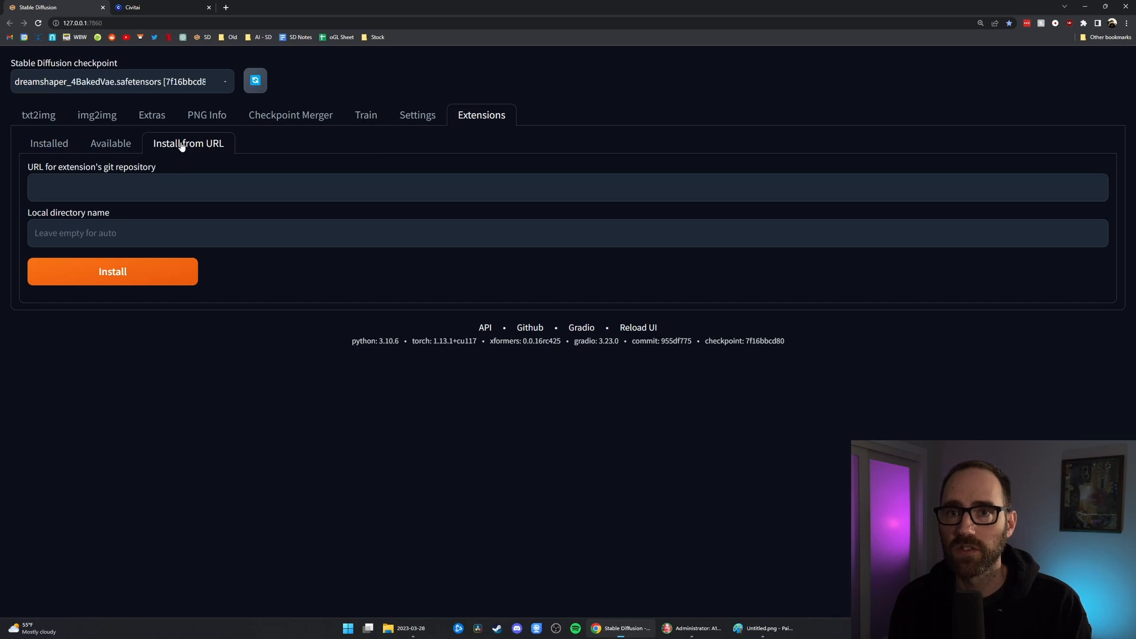
pyautogui.click(119, 147)
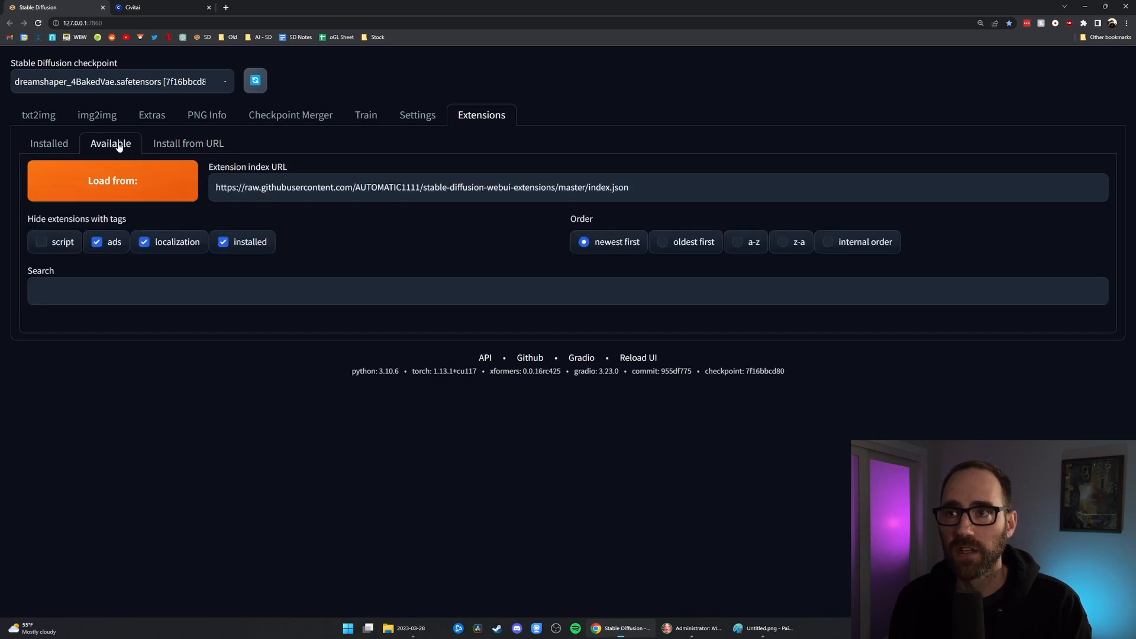
pyautogui.click(117, 189)
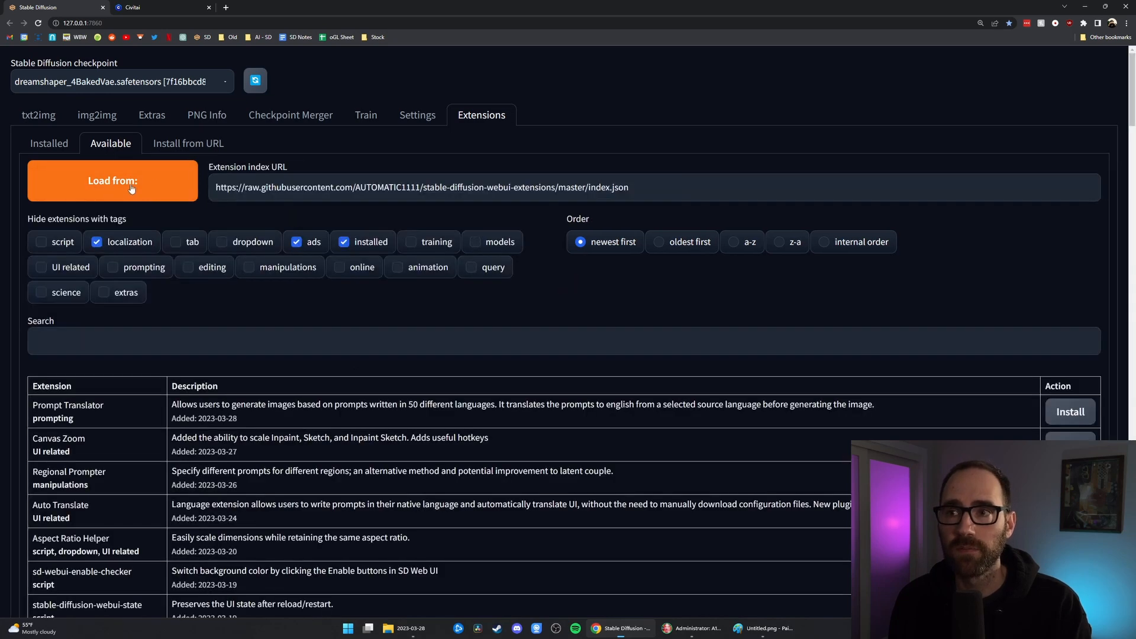
# - Check the extension index URL and browse down the list of available extensions
pyautogui.moveTo(628, 188); pyautogui.dragTo(322, 189)
pyautogui.click(389, 193)
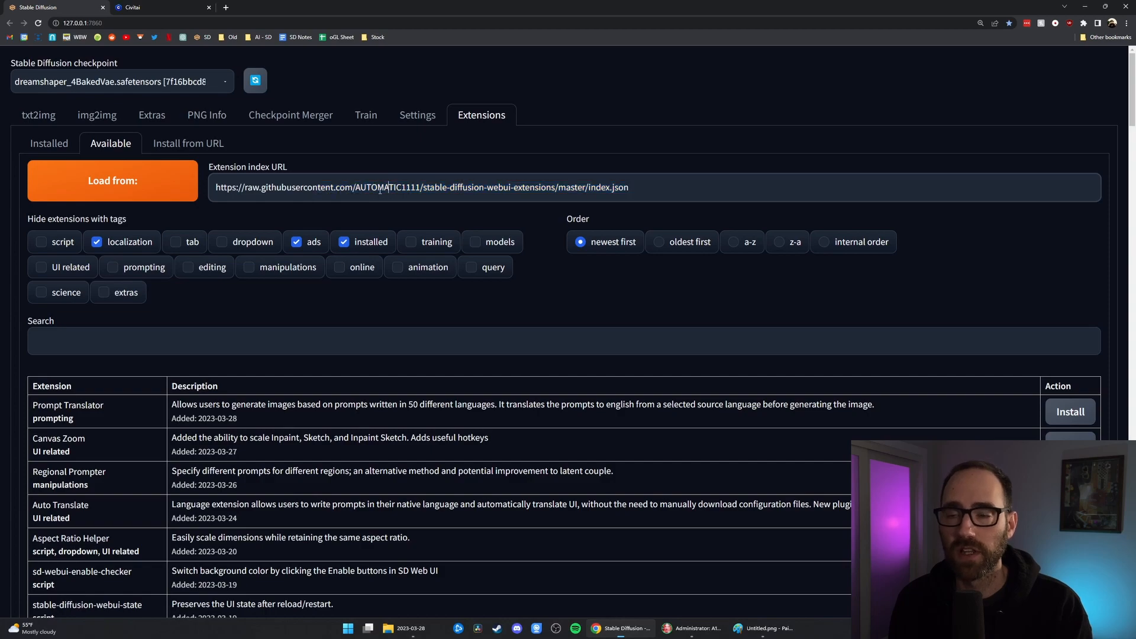
pyautogui.scroll(-2, 329, 244)
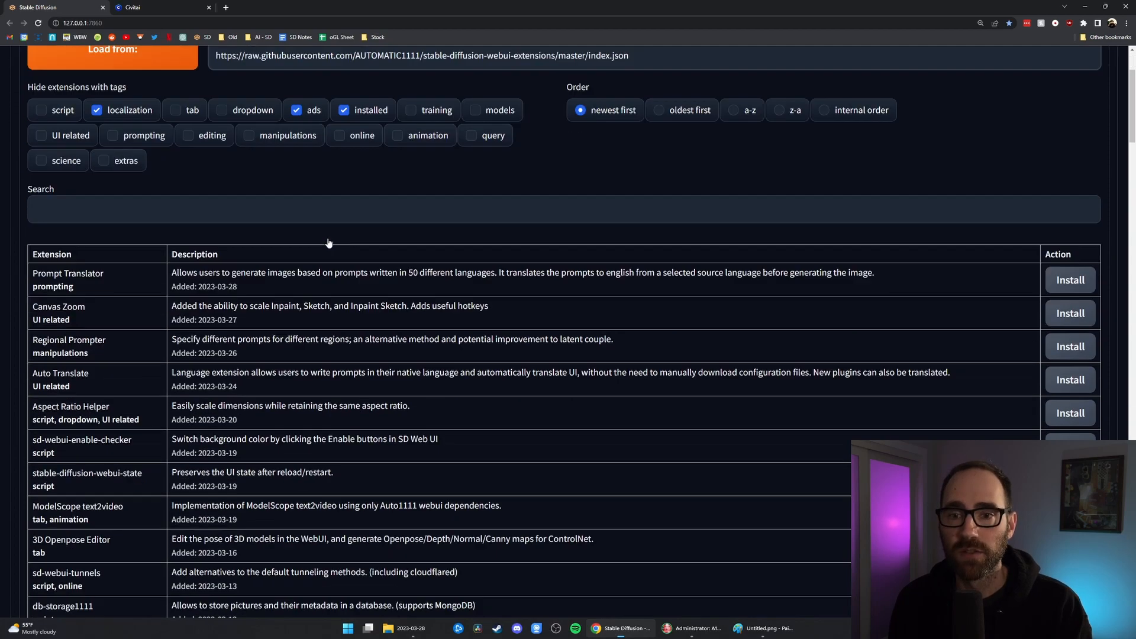
pyautogui.scroll(-20, 329, 243)
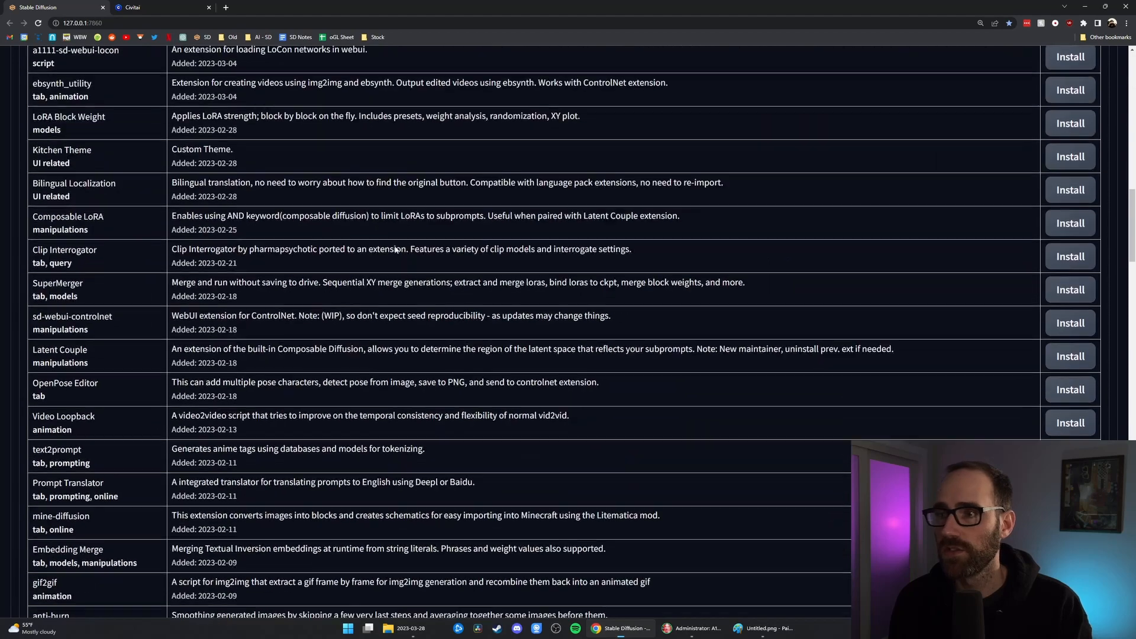